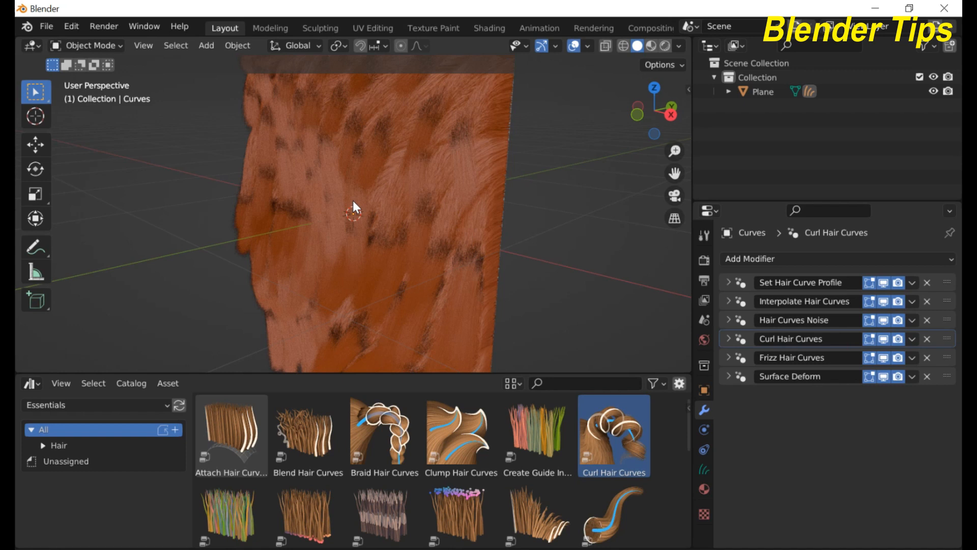
Step: Expand the Hair catalog into its subcategories and show only the Deformation assets
{"action": "scroll", "coordinate": [352, 201], "scroll_direction": "down", "scroll_amount": 3}
{"action": "middle_click_drag", "start_coordinate": [352, 201], "coordinate": [333, 188]}
{"action": "scroll", "coordinate": [333, 187], "scroll_direction": "up", "scroll_amount": 3}
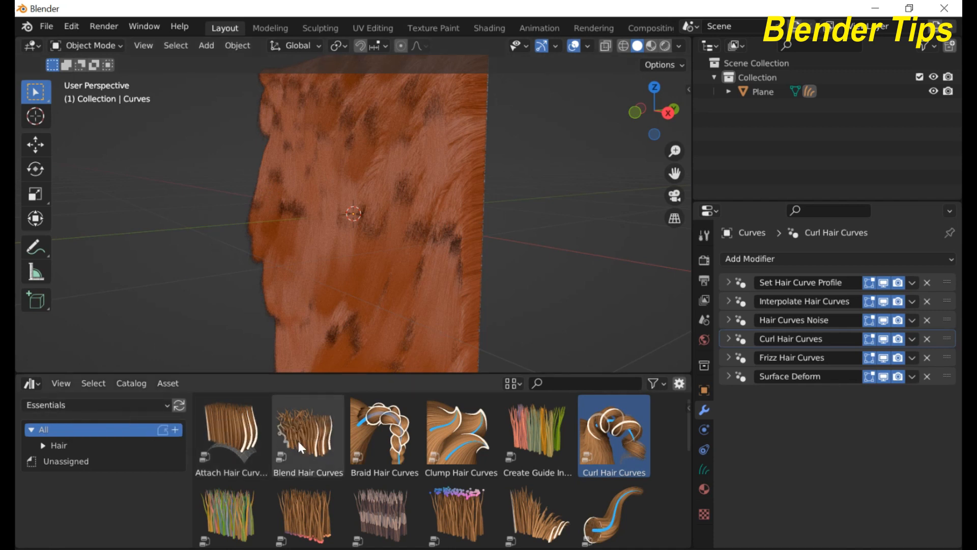
{"action": "scroll", "coordinate": [399, 449], "scroll_direction": "down", "scroll_amount": 5}
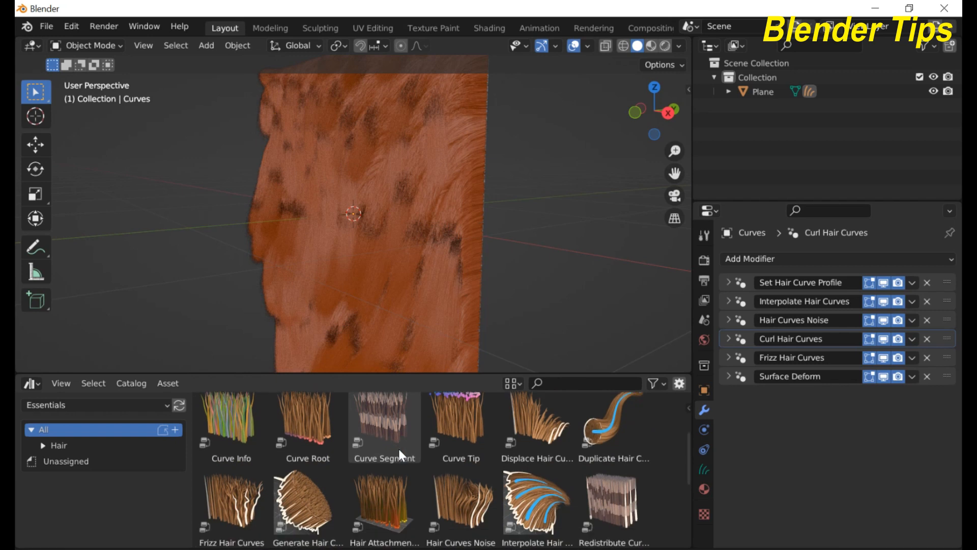
{"action": "scroll", "coordinate": [397, 447], "scroll_direction": "up", "scroll_amount": 4}
{"action": "scroll", "coordinate": [399, 448], "scroll_direction": "up", "scroll_amount": 3}
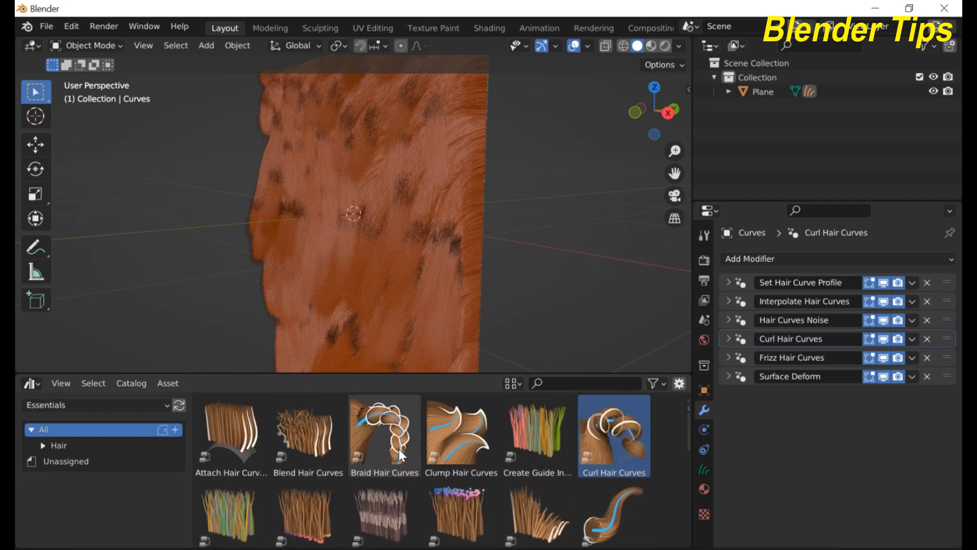
{"action": "left_click", "coordinate": [43, 446]}
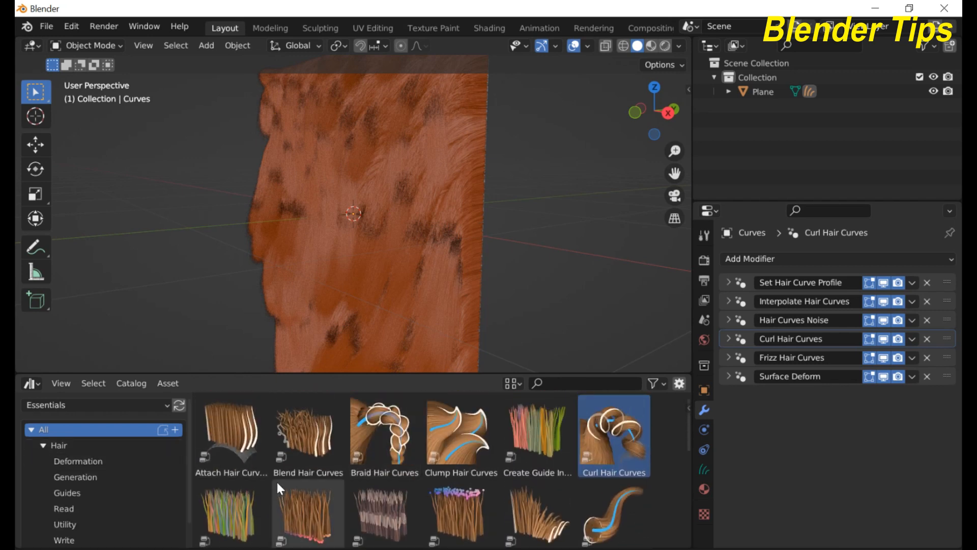
{"action": "scroll", "coordinate": [286, 478], "scroll_direction": "down", "scroll_amount": 1}
{"action": "left_click", "coordinate": [77, 463]}
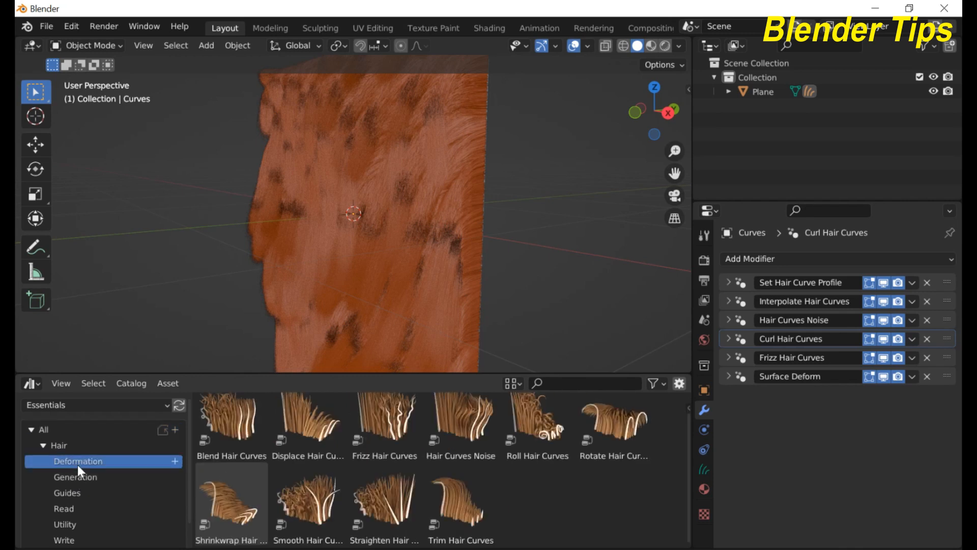
Step: Browse the Generation, Guides, Read, Utility and Write hair assets, then list all hair assets
{"action": "left_click", "coordinate": [74, 478]}
{"action": "left_click", "coordinate": [71, 492]}
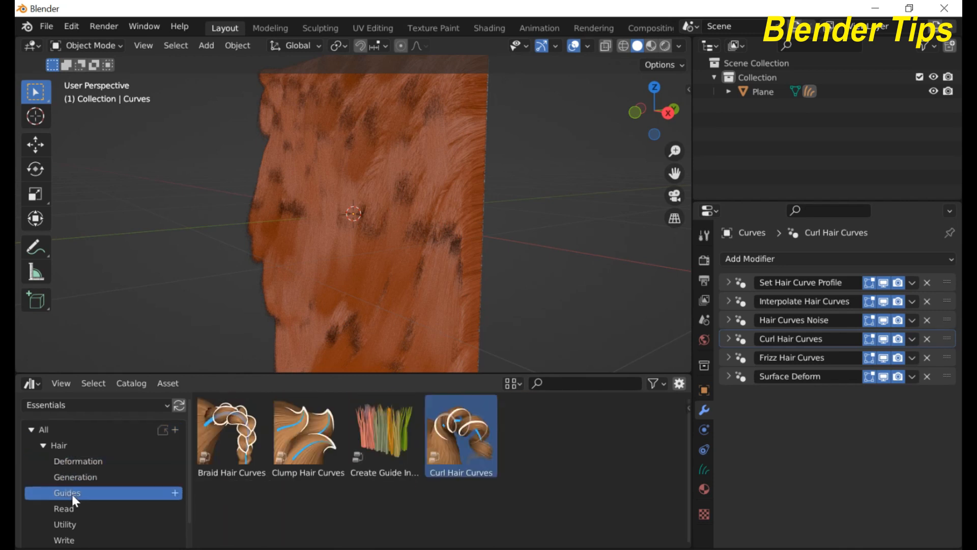
{"action": "left_click", "coordinate": [72, 506]}
{"action": "left_click", "coordinate": [73, 525]}
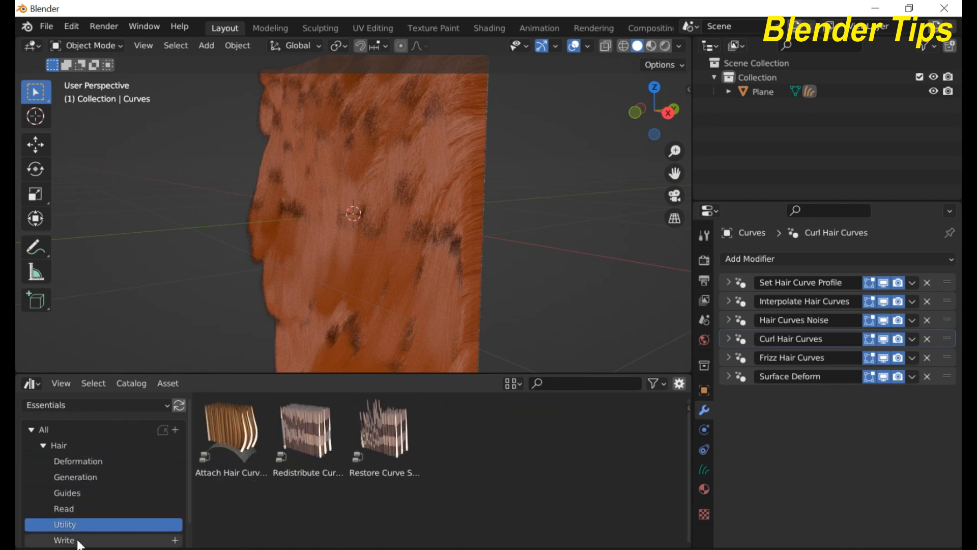
{"action": "left_click", "coordinate": [72, 540]}
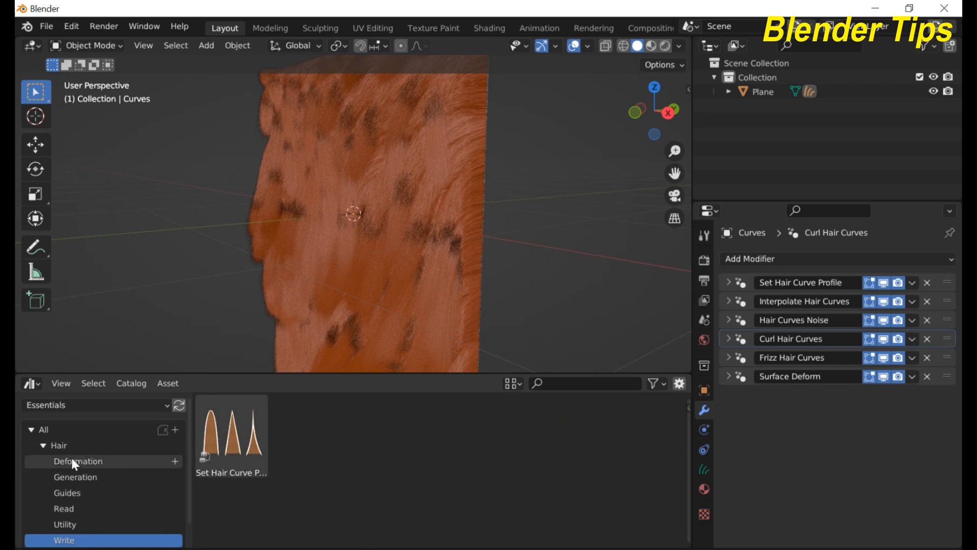
{"action": "left_click", "coordinate": [70, 428]}
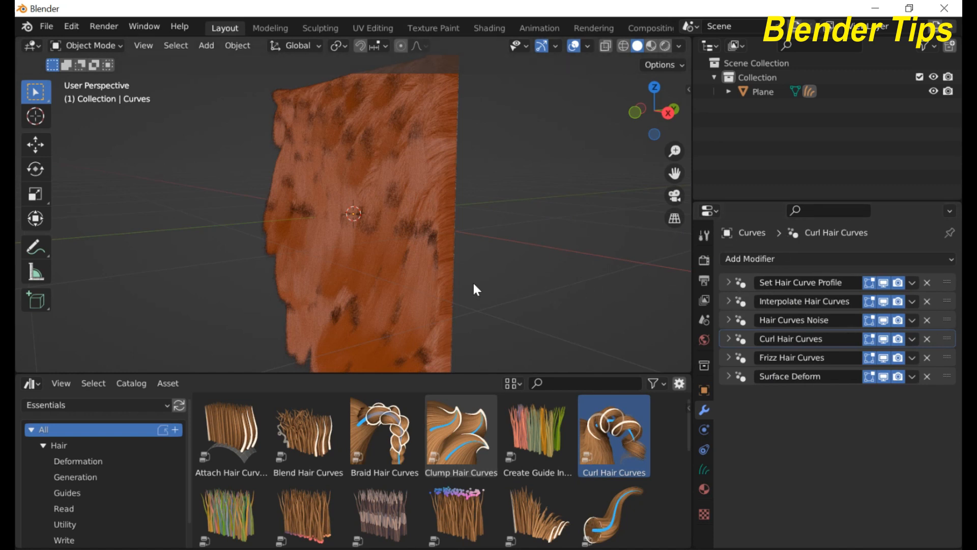
Step: Zoom in and out on the furry plane to inspect the hair before starting over
{"action": "scroll", "coordinate": [474, 284], "scroll_direction": "down", "scroll_amount": 2}
{"action": "scroll", "coordinate": [455, 280], "scroll_direction": "up", "scroll_amount": 6}
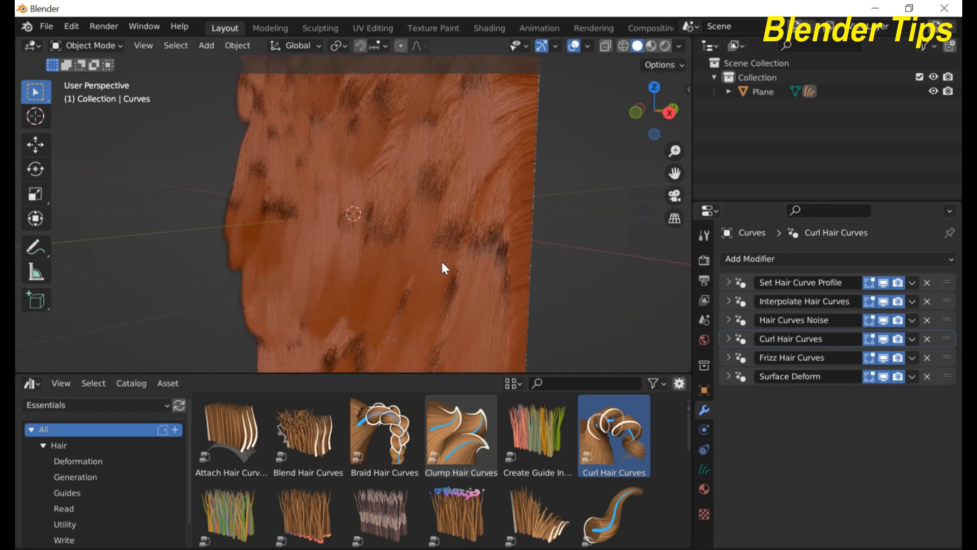
{"action": "scroll", "coordinate": [432, 253], "scroll_direction": "down", "scroll_amount": 2}
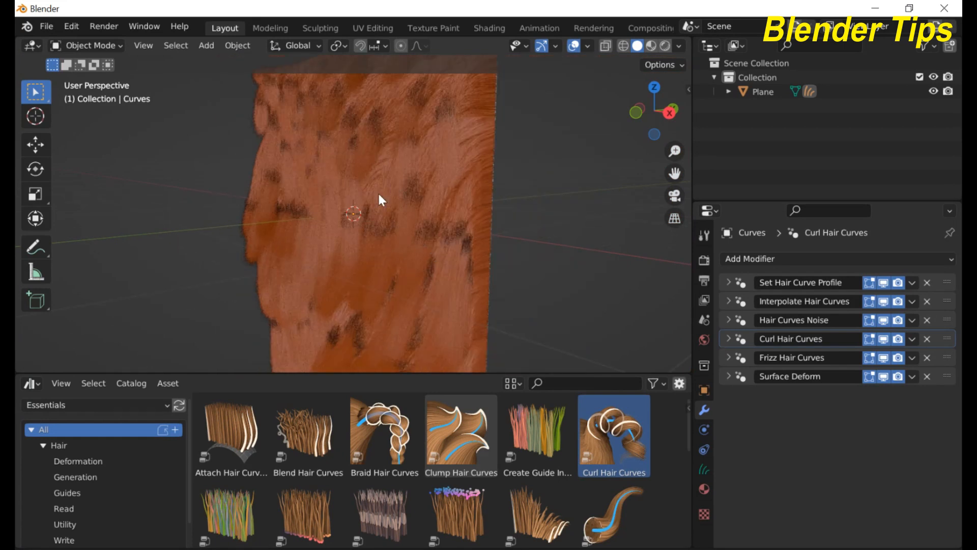
{"action": "scroll", "coordinate": [381, 199], "scroll_direction": "down", "scroll_amount": 3}
{"action": "scroll", "coordinate": [379, 196], "scroll_direction": "up", "scroll_amount": 1}
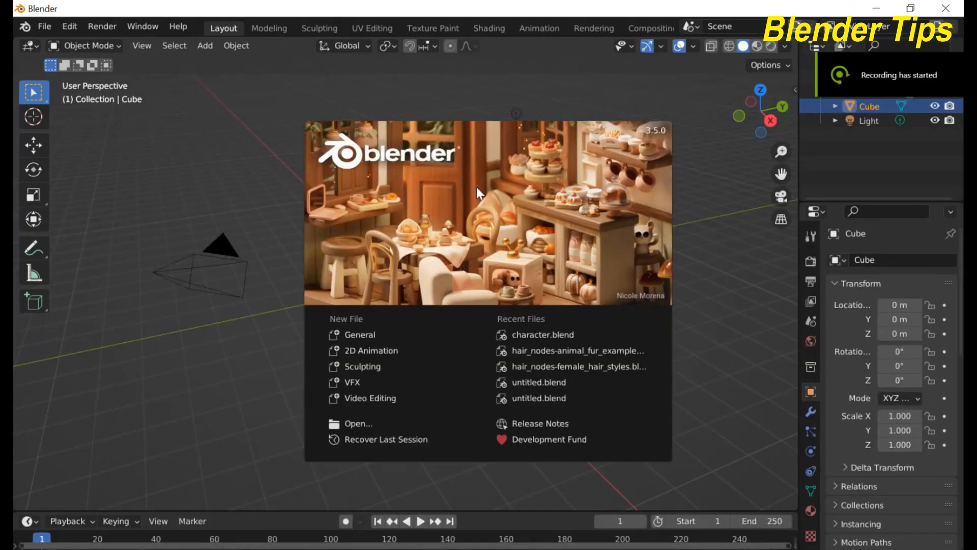
Step: Delete the default camera, cube and light, and add a mesh plane
{"action": "left_click", "coordinate": [218, 347]}
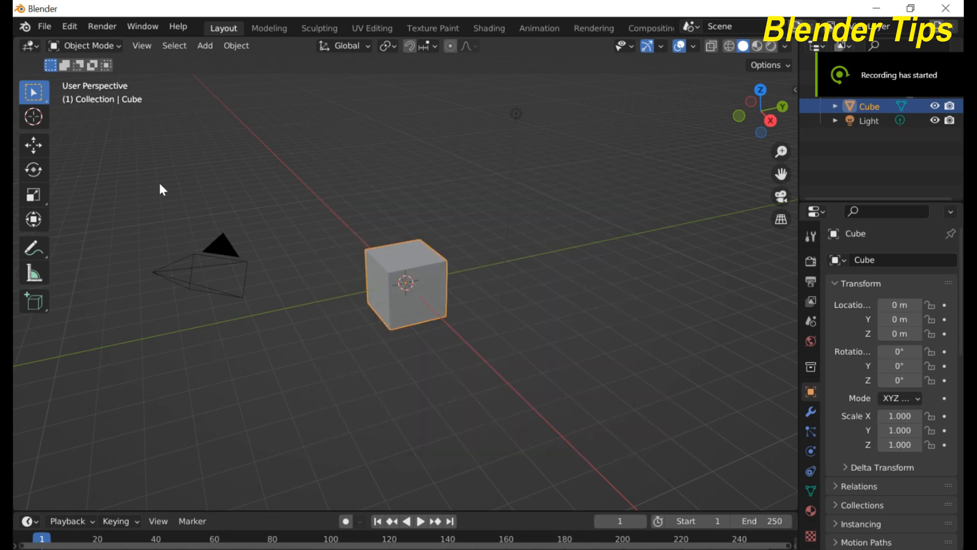
{"action": "left_click_drag", "start_coordinate": [160, 184], "coordinate": [547, 340]}
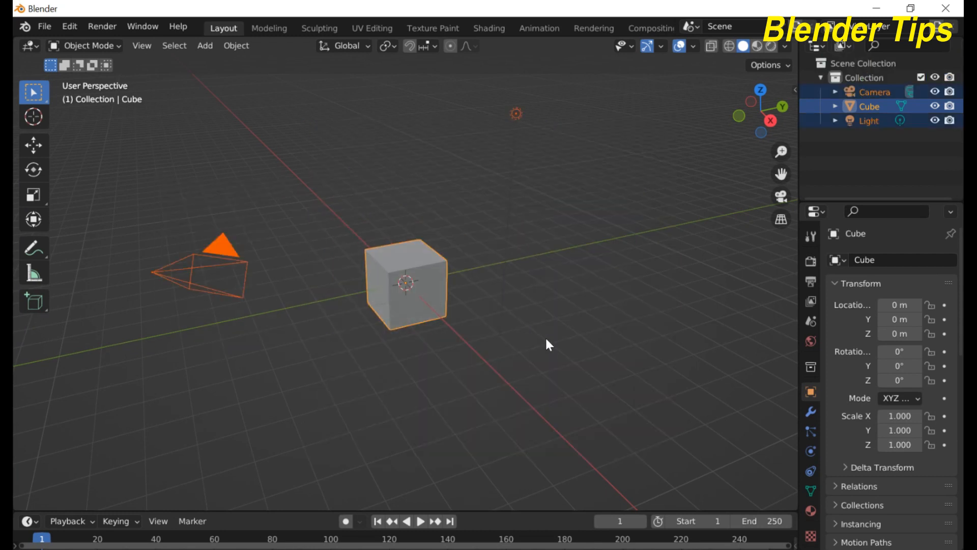
{"action": "key", "text": "Delete"}
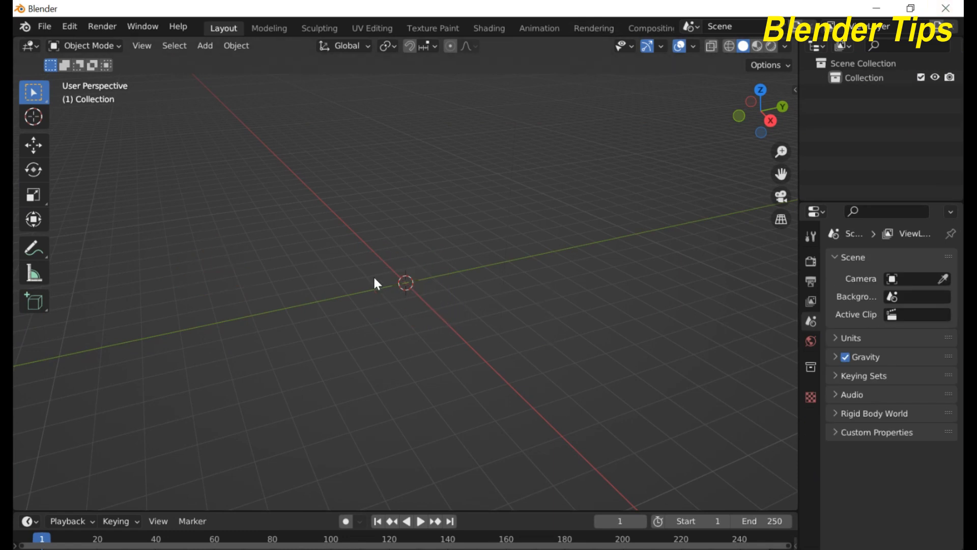
{"action": "key", "text": "shift+a"}
{"action": "mouse_move", "coordinate": [374, 275]}
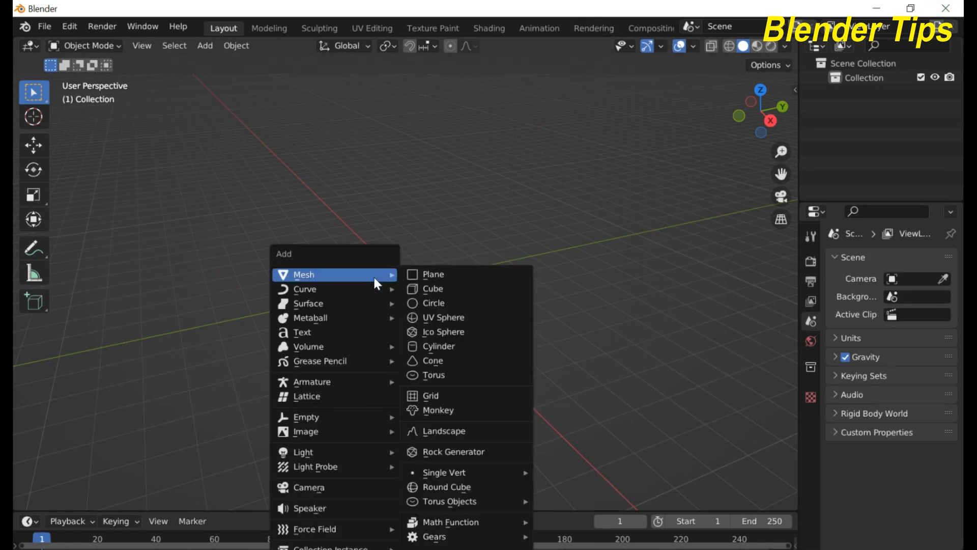
{"action": "left_click", "coordinate": [422, 275]}
{"action": "scroll", "coordinate": [431, 289], "scroll_direction": "up", "scroll_amount": 8}
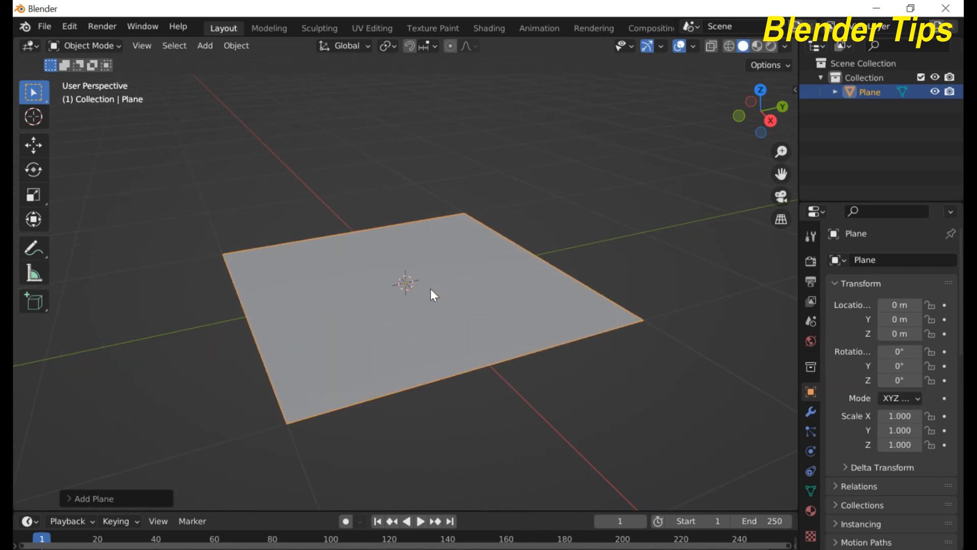
Step: Subdivide the plane's mesh in Edit Mode, deselect all, and return to Object Mode
{"action": "key", "text": "Tab"}
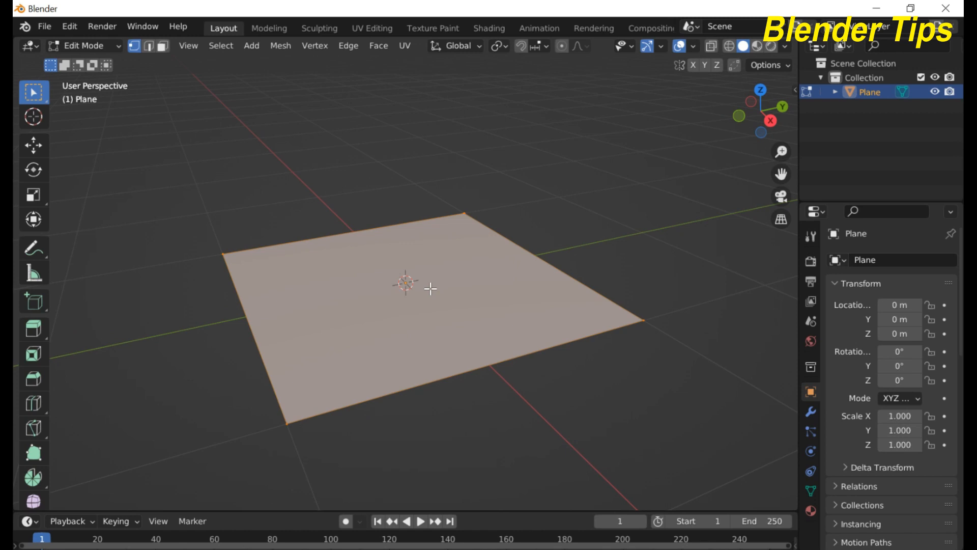
{"action": "right_click", "coordinate": [430, 289]}
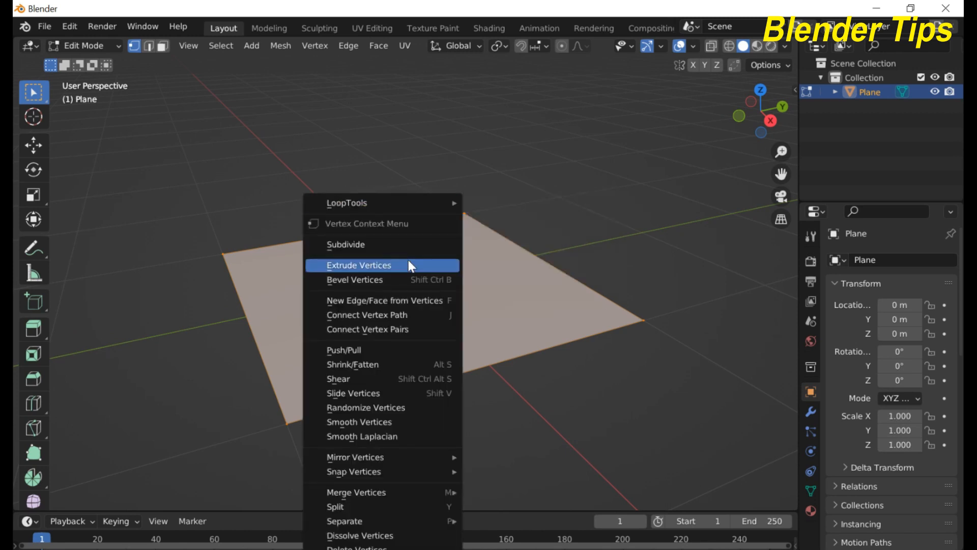
{"action": "left_click", "coordinate": [399, 246]}
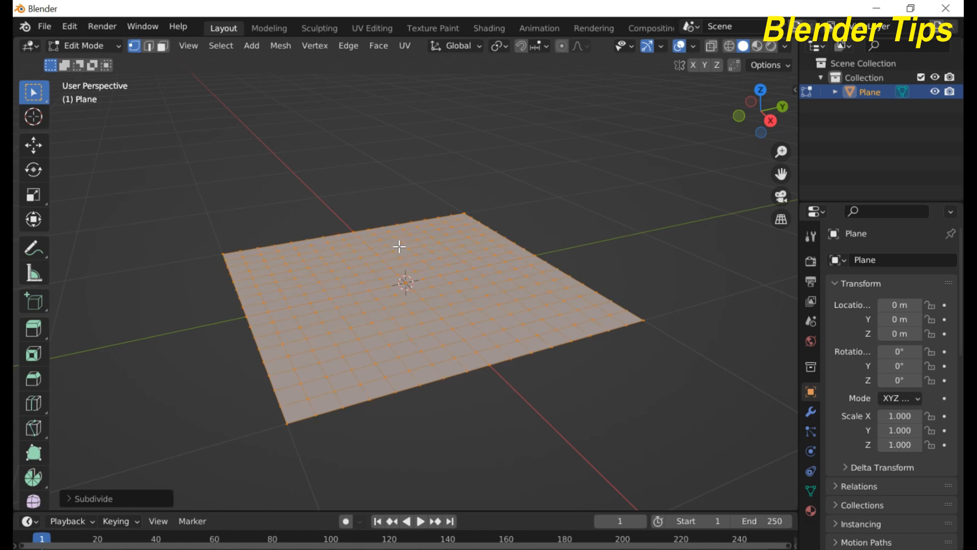
{"action": "key", "text": "alt+a"}
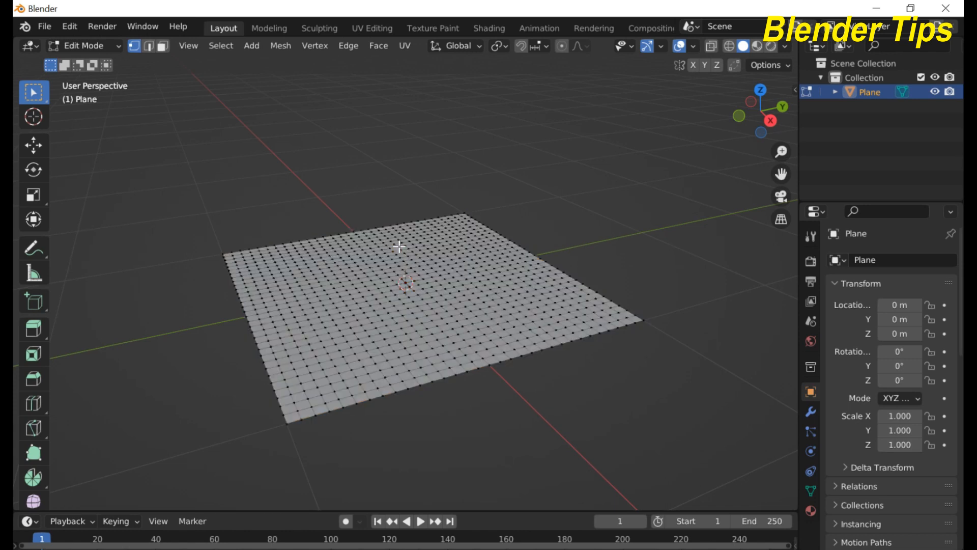
{"action": "key", "text": "Tab"}
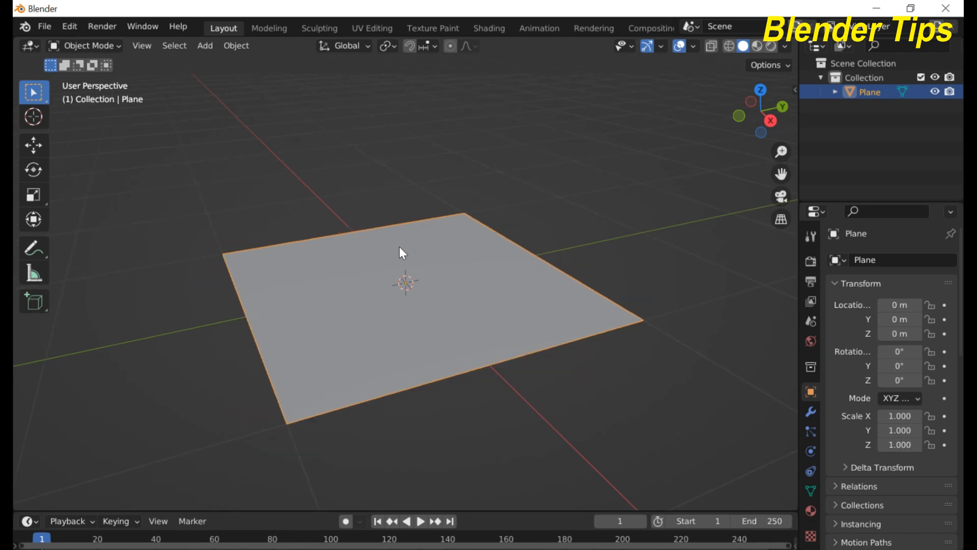
Step: Add Curve > Fur to the plane and orbit around to inspect the new strands
{"action": "key", "text": "shift+a"}
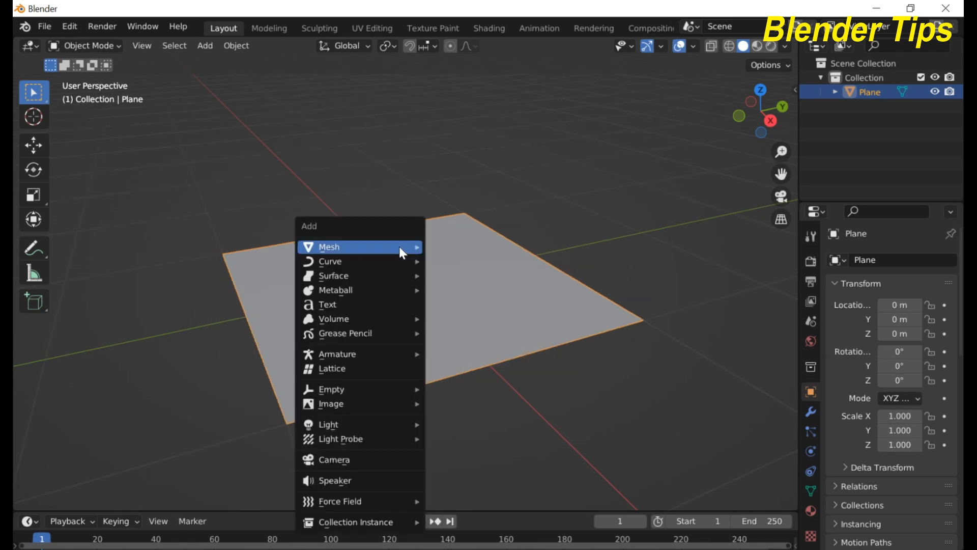
{"action": "mouse_move", "coordinate": [399, 250]}
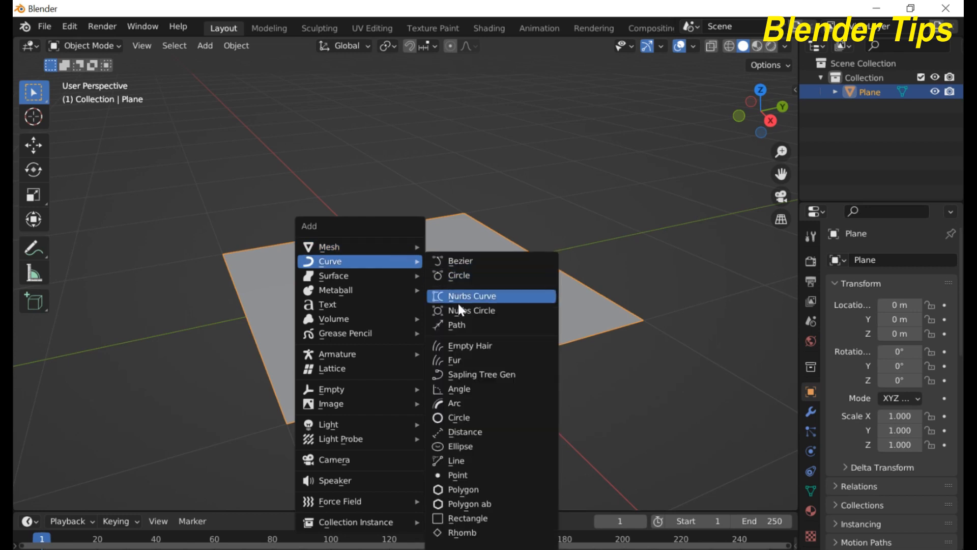
{"action": "left_click", "coordinate": [473, 361]}
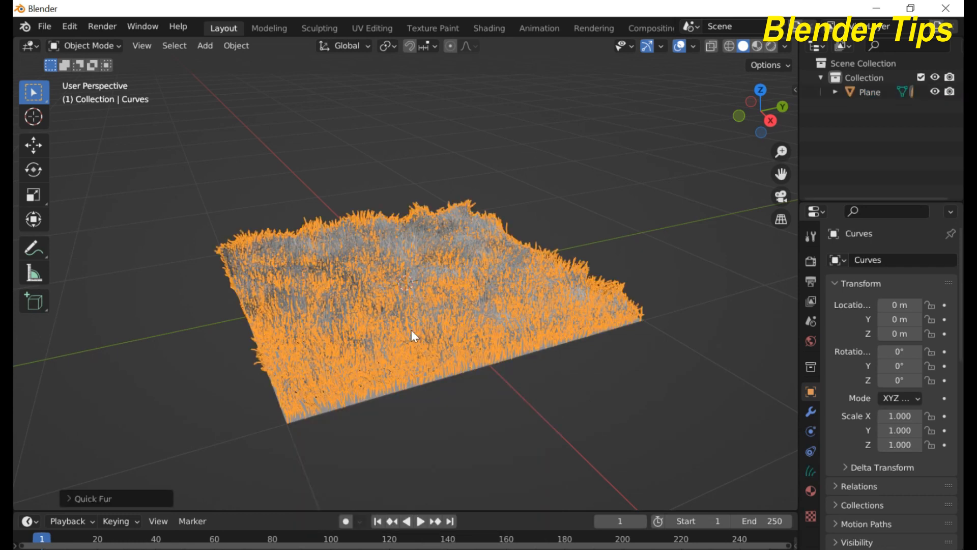
{"action": "middle_click_drag", "start_coordinate": [398, 297], "coordinate": [407, 270]}
{"action": "scroll", "coordinate": [408, 269], "scroll_direction": "up", "scroll_amount": 2}
{"action": "scroll", "coordinate": [407, 270], "scroll_direction": "up", "scroll_amount": 3}
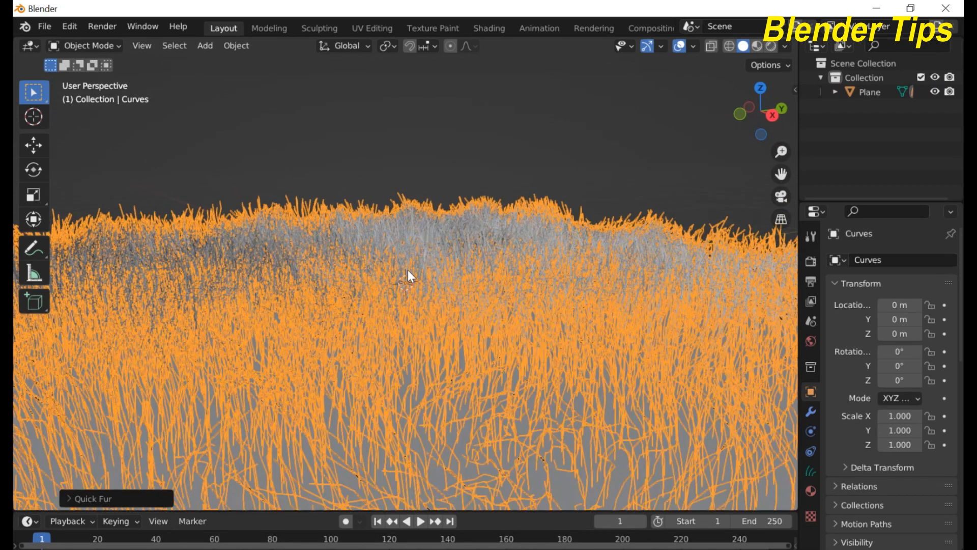
{"action": "scroll", "coordinate": [408, 270], "scroll_direction": "down", "scroll_amount": 3}
{"action": "middle_click_drag", "start_coordinate": [407, 270], "coordinate": [386, 293]}
{"action": "scroll", "coordinate": [384, 270], "scroll_direction": "up", "scroll_amount": 4}
{"action": "scroll", "coordinate": [382, 270], "scroll_direction": "down", "scroll_amount": 5}
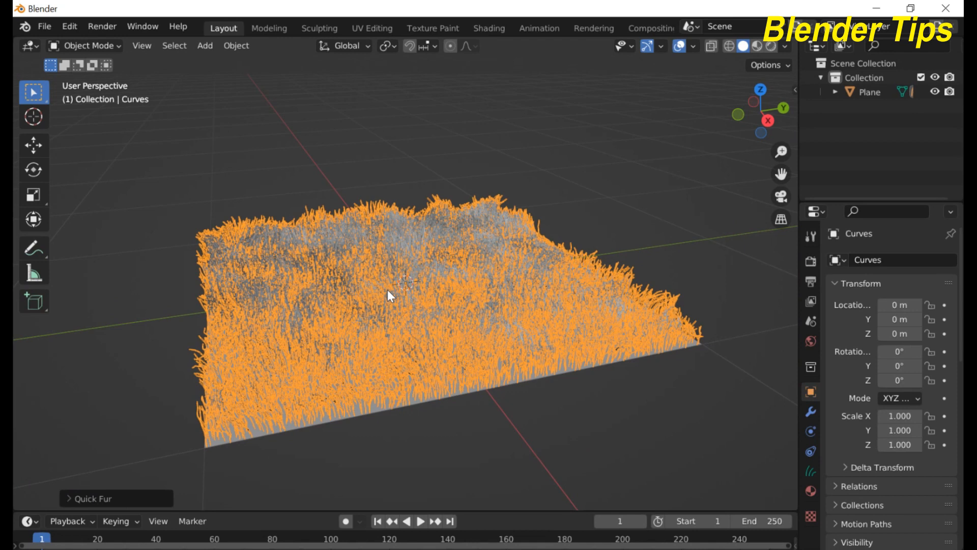
{"action": "scroll", "coordinate": [387, 289], "scroll_direction": "up", "scroll_amount": 2}
{"action": "scroll", "coordinate": [387, 289], "scroll_direction": "down", "scroll_amount": 5}
{"action": "middle_click_drag", "start_coordinate": [374, 259], "coordinate": [382, 257]}
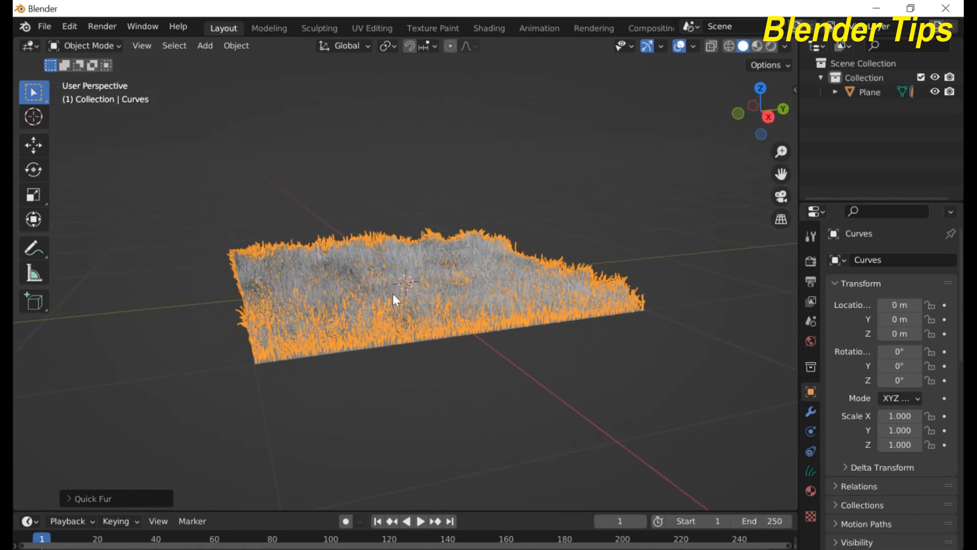
Step: Reselect the fur curves, show their modifier stack and widen the properties panel
{"action": "left_click", "coordinate": [526, 356]}
{"action": "left_click", "coordinate": [506, 318]}
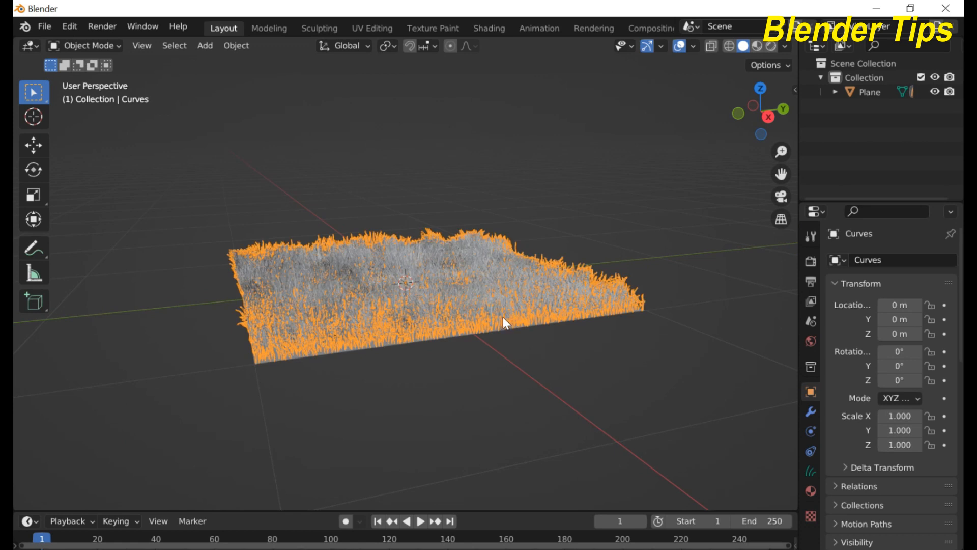
{"action": "left_click", "coordinate": [808, 414]}
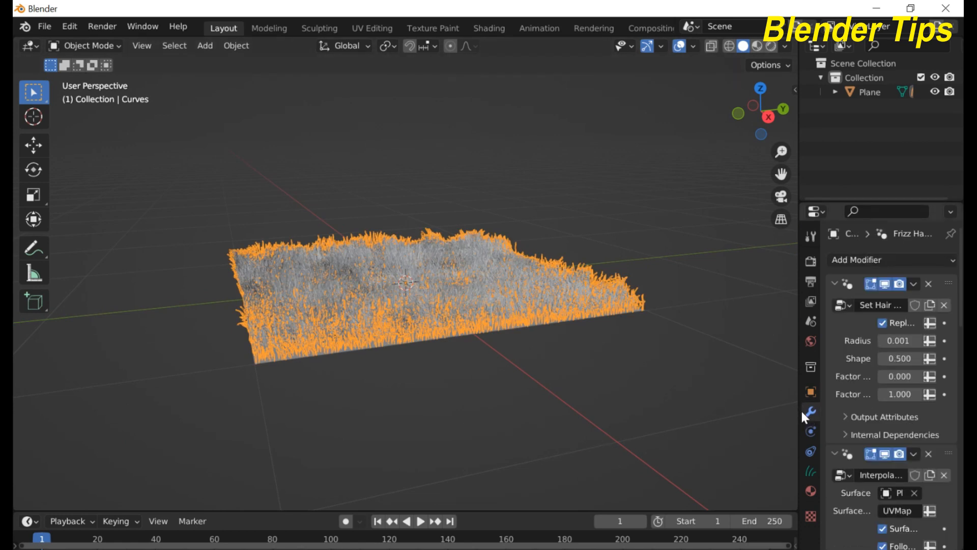
{"action": "left_click_drag", "start_coordinate": [799, 409], "coordinate": [683, 409]}
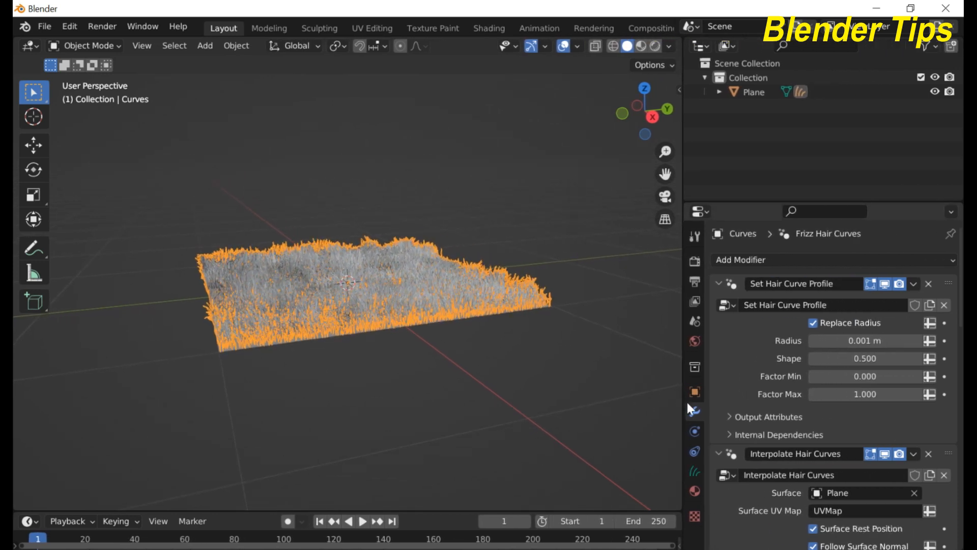
Step: Collapse all five modifier panels, then expand only Set Hair Curve Profile
{"action": "left_click", "coordinate": [716, 283]}
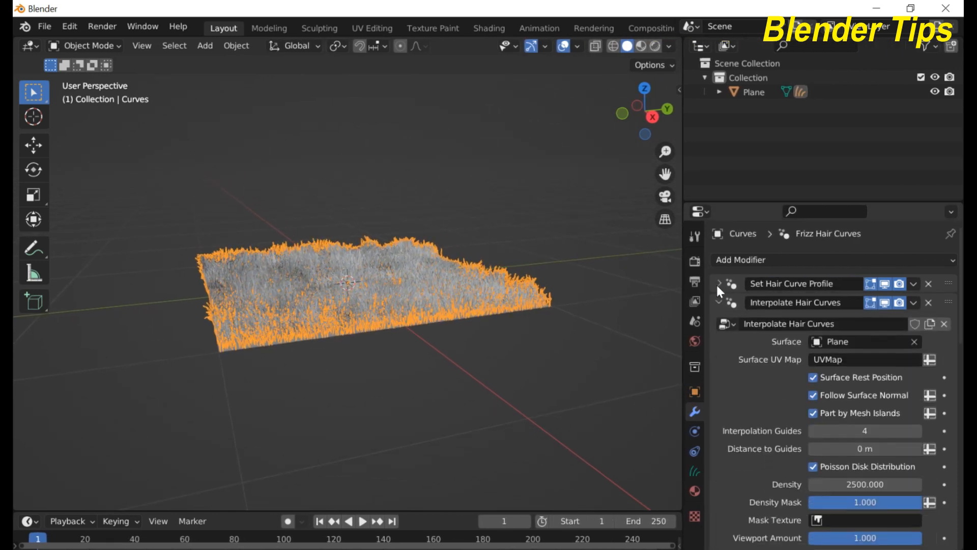
{"action": "left_click", "coordinate": [718, 302]}
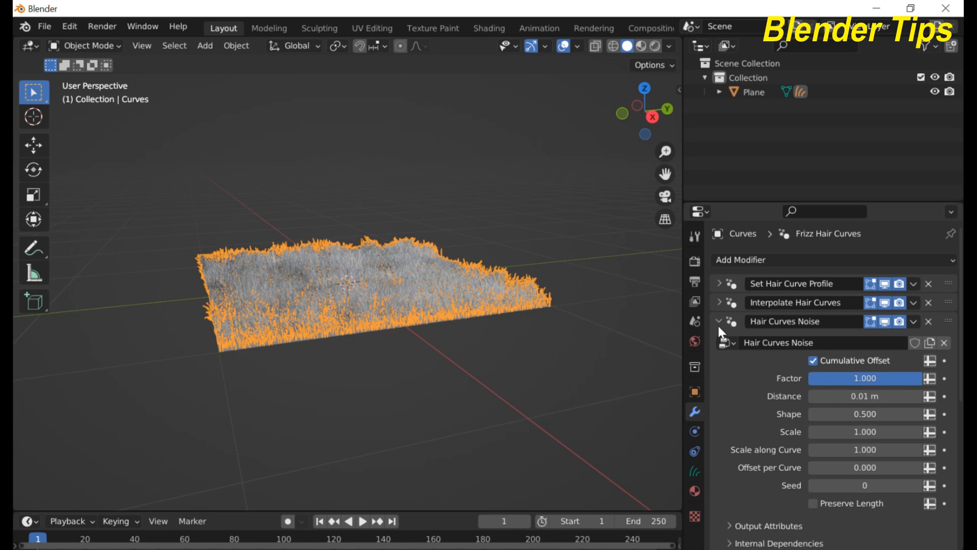
{"action": "left_click", "coordinate": [718, 321]}
{"action": "left_click", "coordinate": [718, 340]}
{"action": "left_click", "coordinate": [719, 358]}
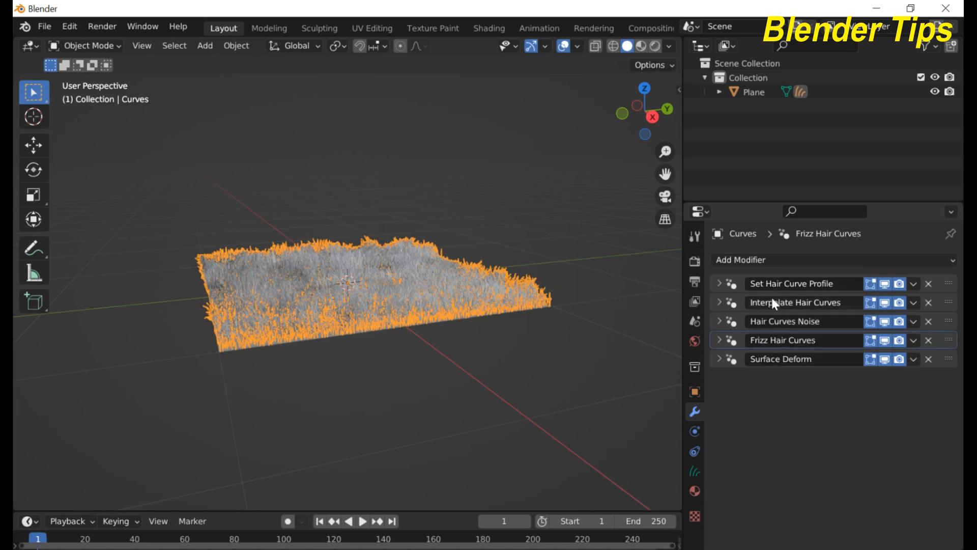
{"action": "left_click", "coordinate": [716, 282]}
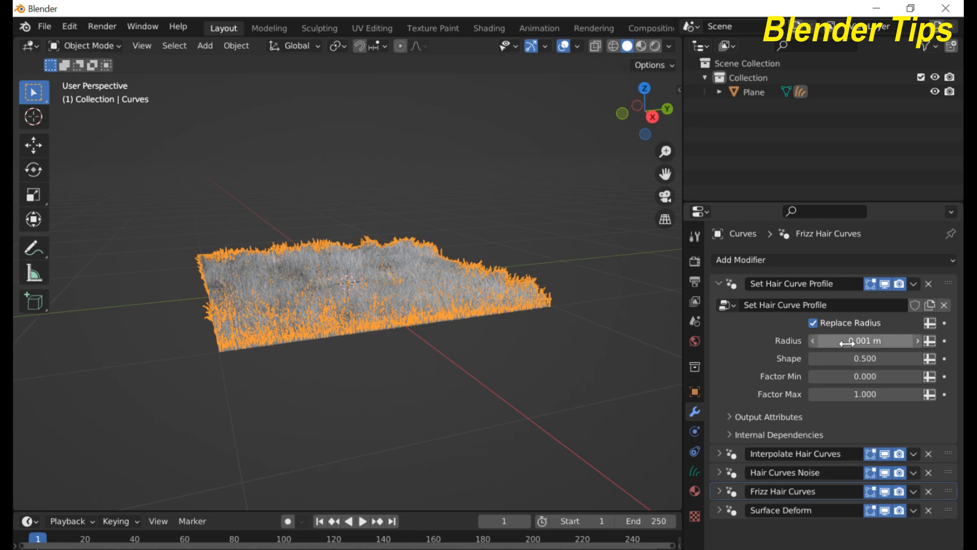
Step: Raise the Set Hair Curve Profile radius to 0.391 m, deselect, and orbit to view the thicker grass
{"action": "left_click_drag", "start_coordinate": [845, 343], "coordinate": [881, 342]}
{"action": "scroll", "coordinate": [416, 332], "scroll_direction": "up", "scroll_amount": 5}
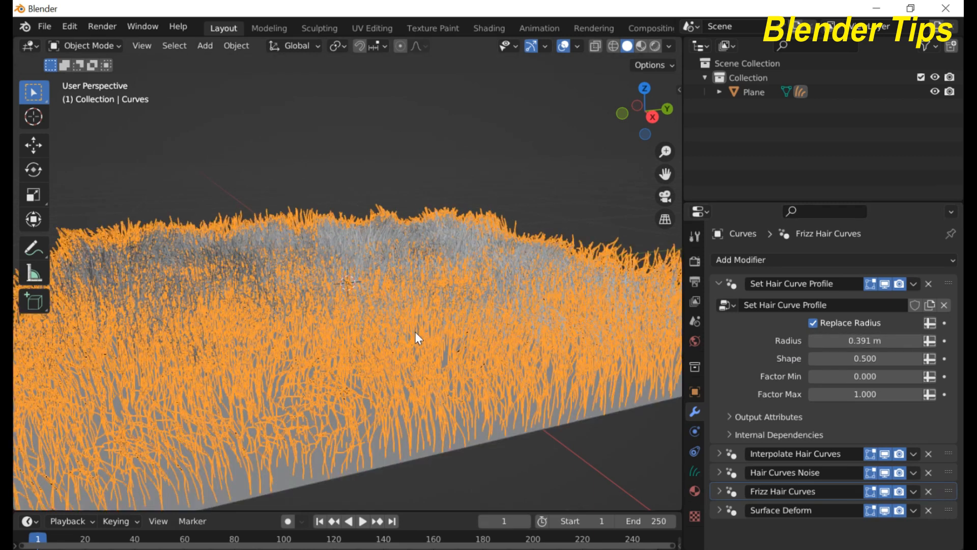
{"action": "scroll", "coordinate": [415, 332], "scroll_direction": "down", "scroll_amount": 4}
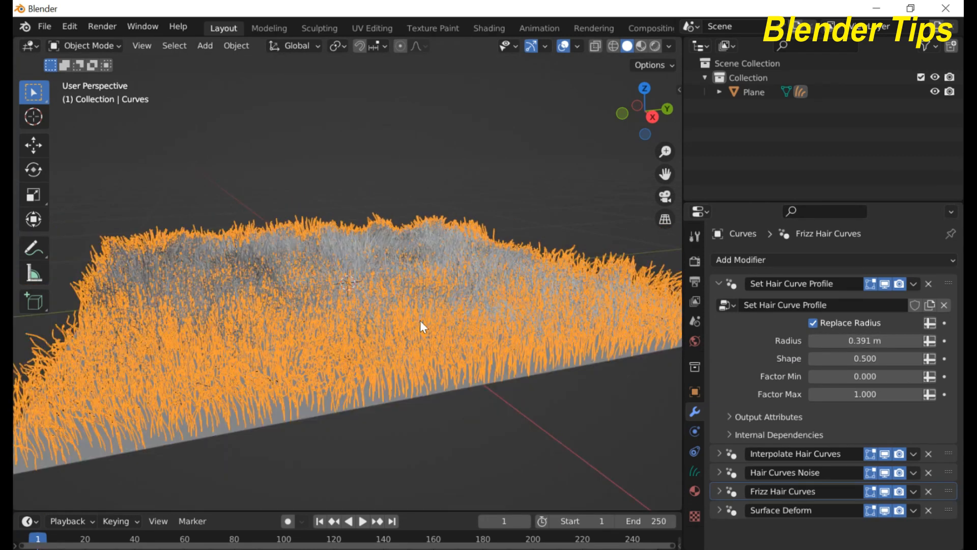
{"action": "left_click", "coordinate": [508, 195]}
{"action": "scroll", "coordinate": [453, 326], "scroll_direction": "down", "scroll_amount": 3}
{"action": "middle_click_drag", "start_coordinate": [444, 333], "coordinate": [407, 322]}
{"action": "scroll", "coordinate": [408, 322], "scroll_direction": "up", "scroll_amount": 5}
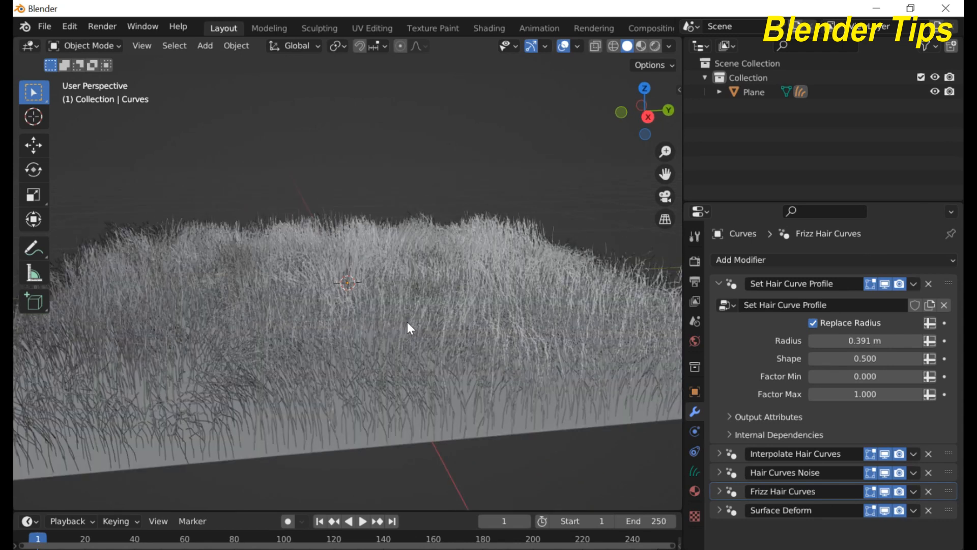
{"action": "scroll", "coordinate": [407, 322], "scroll_direction": "down", "scroll_amount": 5}
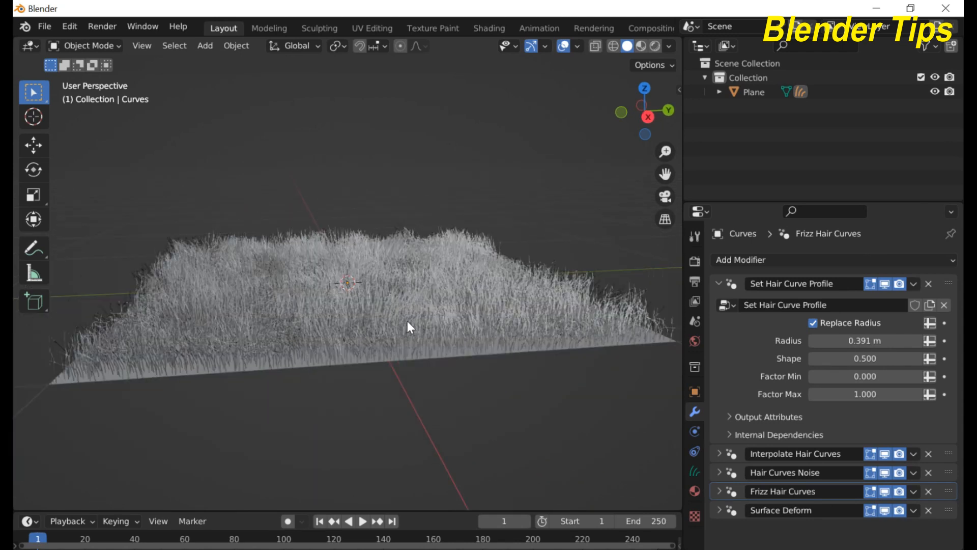
{"action": "middle_click_drag", "start_coordinate": [407, 321], "coordinate": [430, 316]}
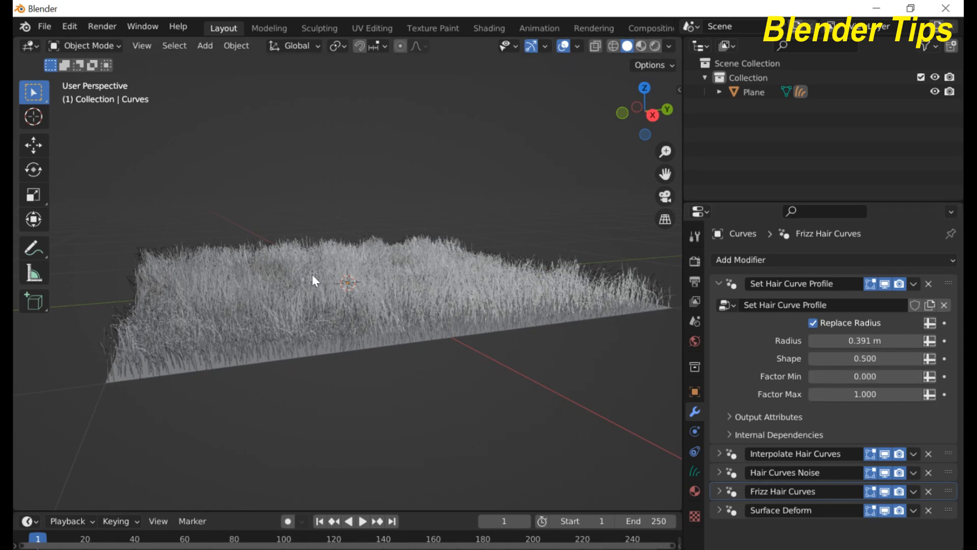
Step: In Render Properties, set Curves shape to Strip with Additional Subdivision 2
{"action": "left_click", "coordinate": [693, 263]}
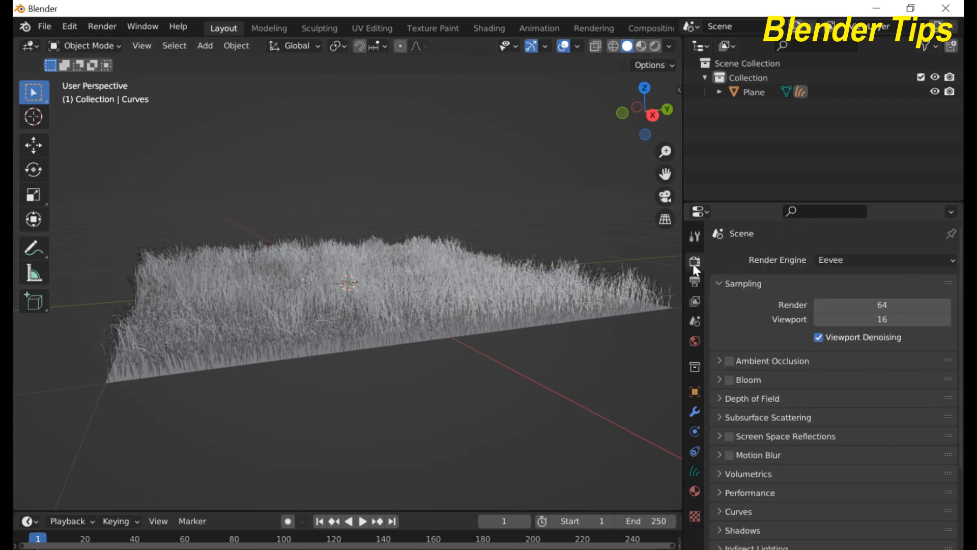
{"action": "scroll", "coordinate": [798, 366], "scroll_direction": "down", "scroll_amount": 2}
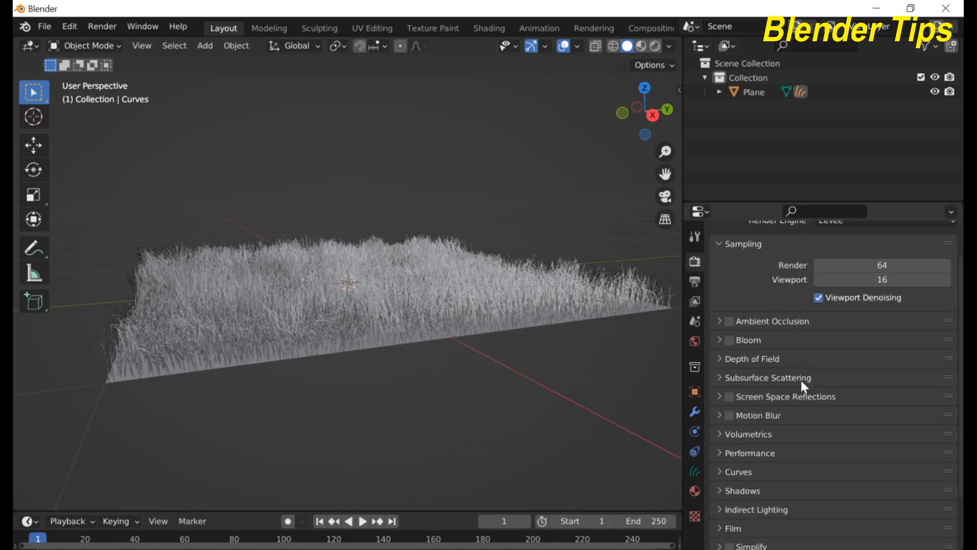
{"action": "left_click", "coordinate": [722, 473]}
{"action": "scroll", "coordinate": [853, 431], "scroll_direction": "down", "scroll_amount": 3}
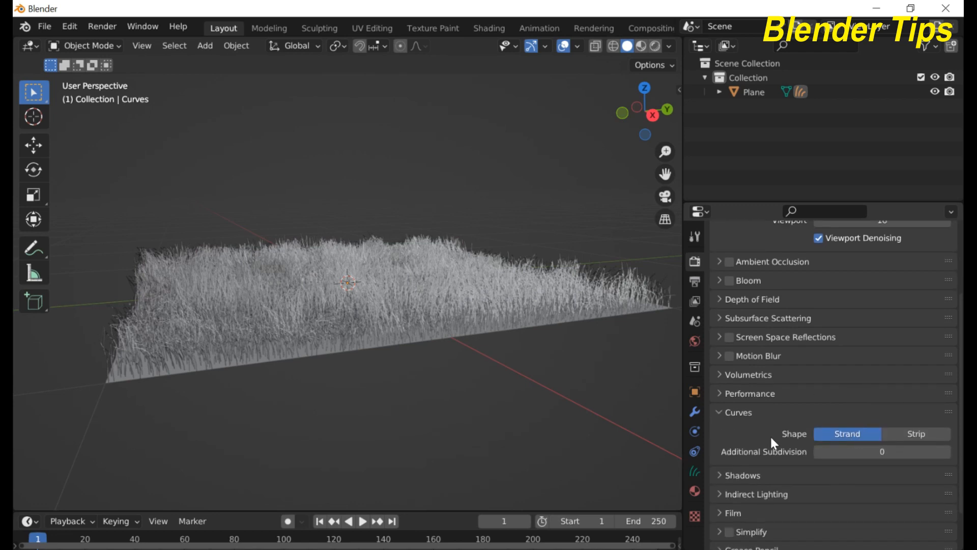
{"action": "left_click", "coordinate": [911, 436]}
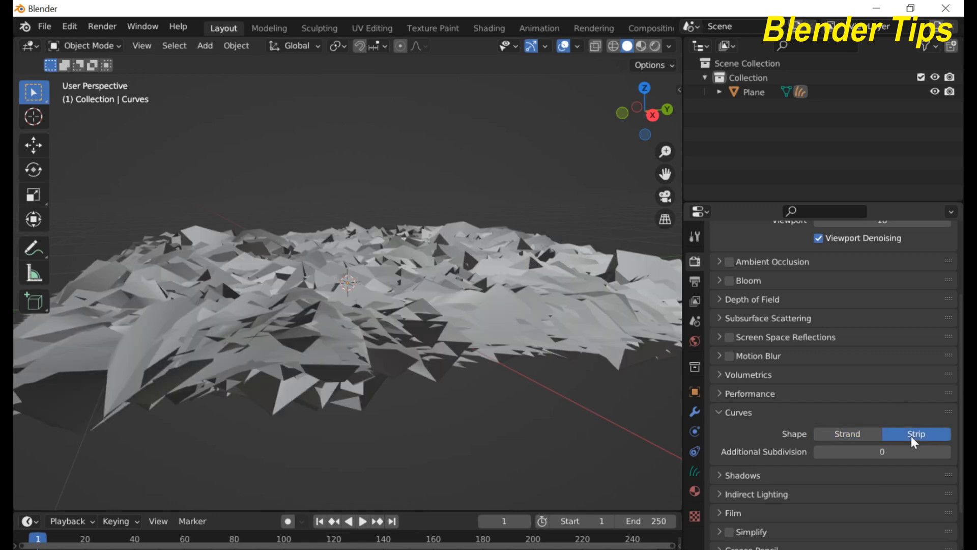
{"action": "left_click", "coordinate": [947, 452]}
{"action": "left_click", "coordinate": [948, 452]}
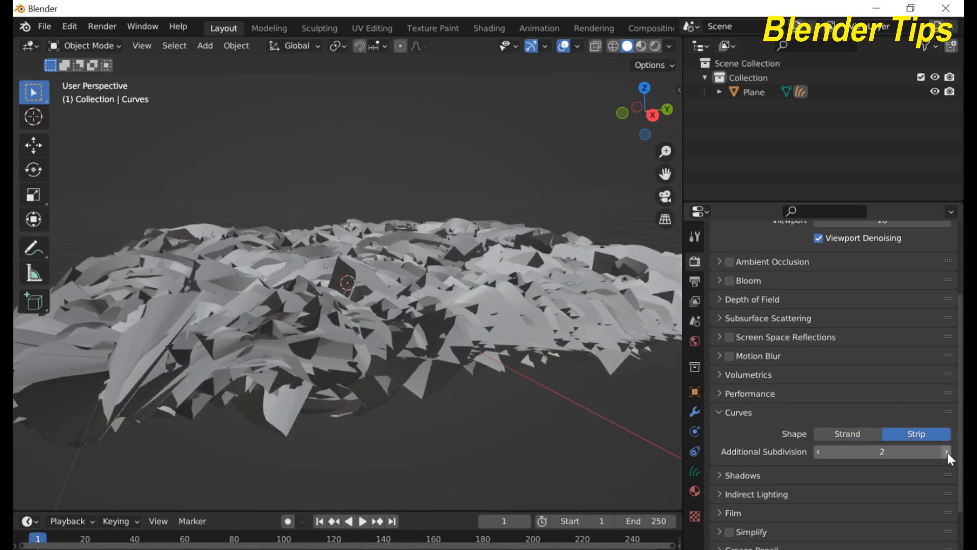
{"action": "middle_click_drag", "start_coordinate": [435, 337], "coordinate": [412, 345]}
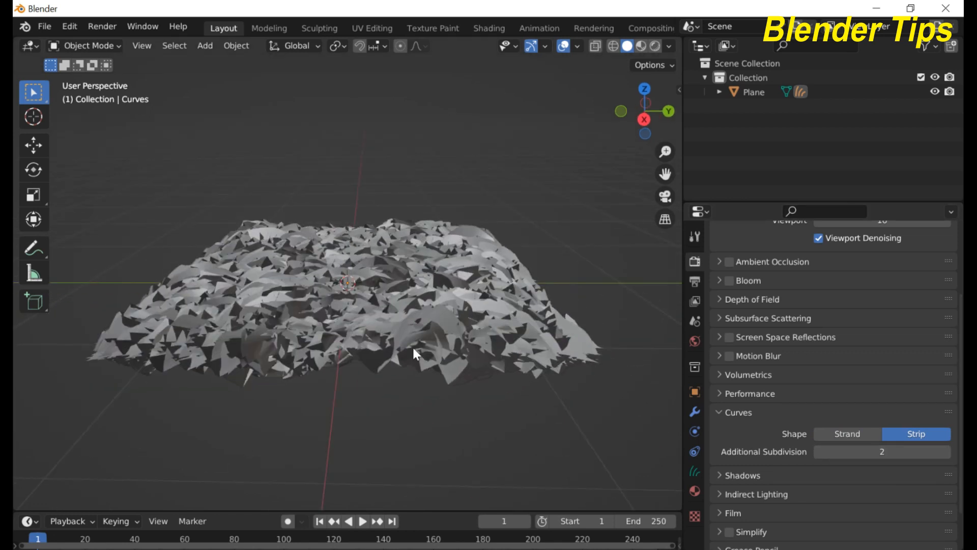
Step: Back in the modifier stack, enter .001 as the Set Hair Curve Profile radius and zoom in
{"action": "left_click", "coordinate": [695, 411]}
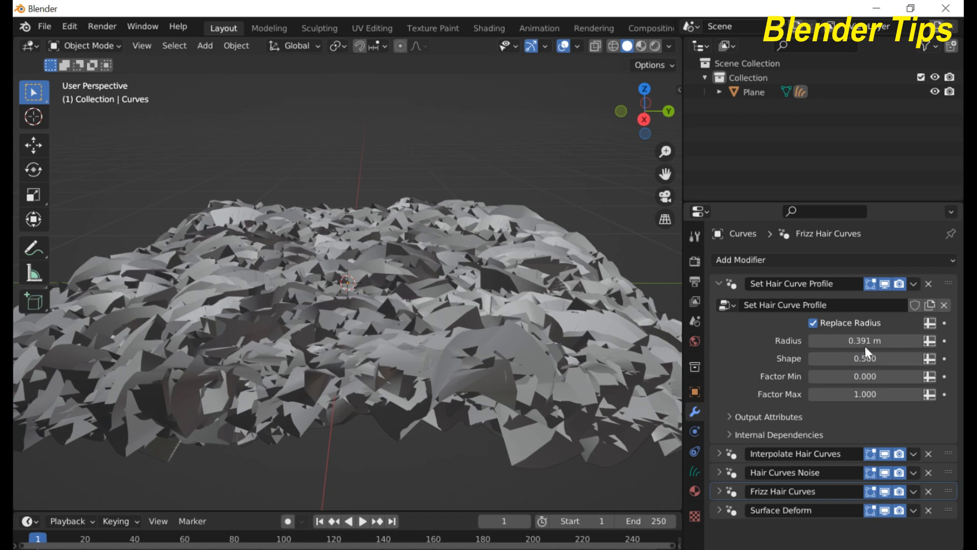
{"action": "left_click_drag", "start_coordinate": [865, 345], "coordinate": [769, 341]}
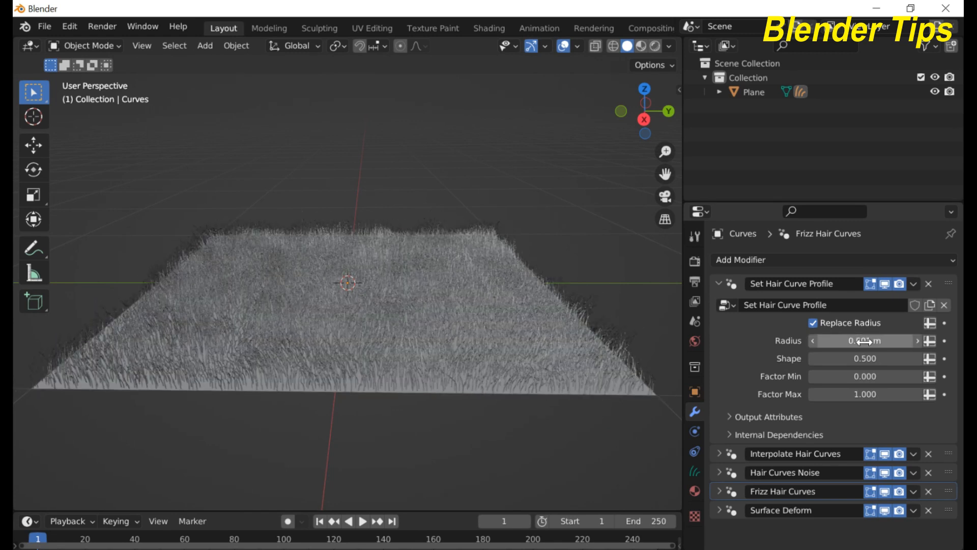
{"action": "left_click", "coordinate": [864, 342]}
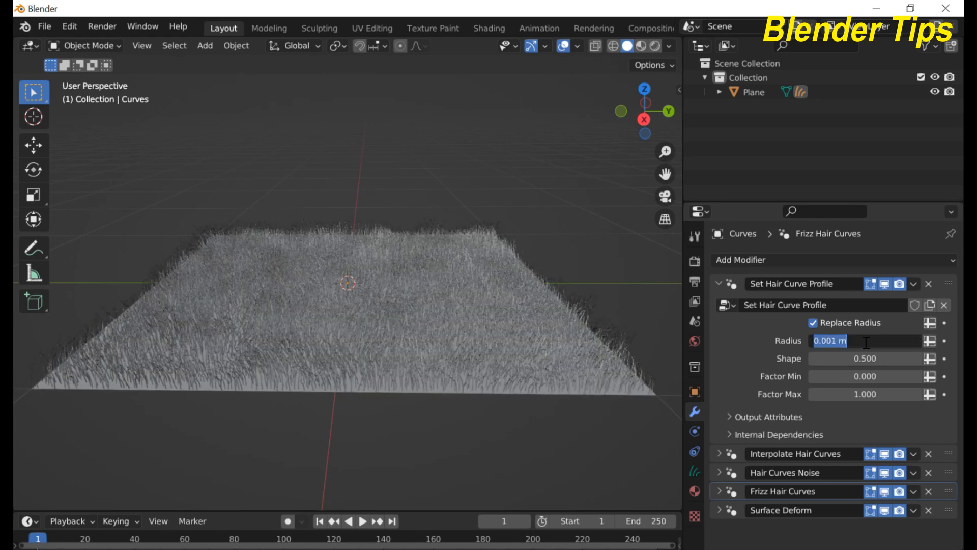
{"action": "type", "text": ".001"}
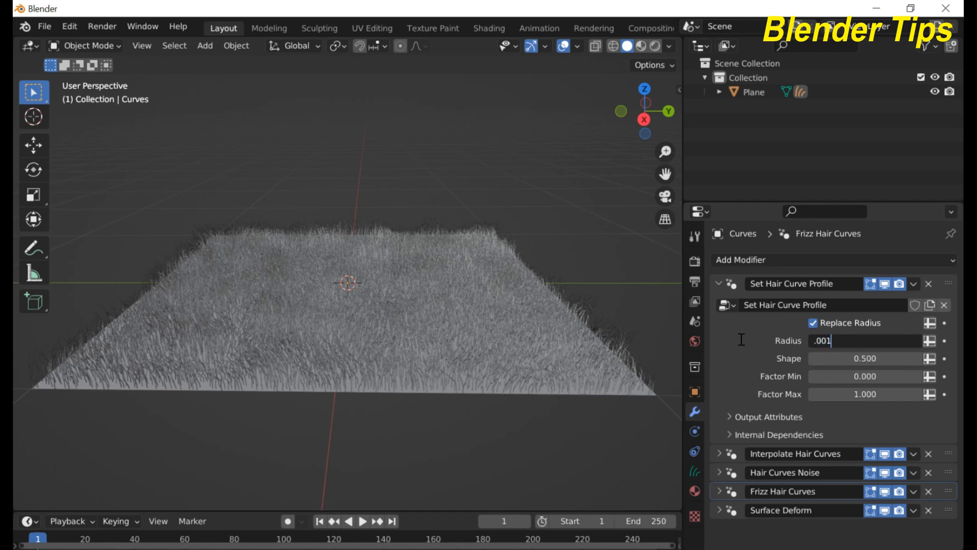
{"action": "key", "text": "Return"}
{"action": "scroll", "coordinate": [383, 319], "scroll_direction": "up", "scroll_amount": 4}
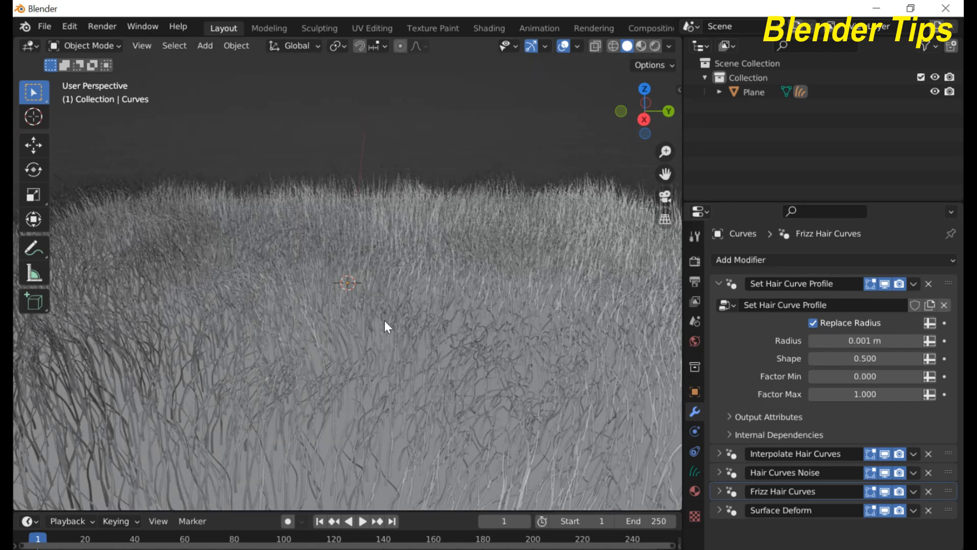
{"action": "scroll", "coordinate": [382, 310], "scroll_direction": "down", "scroll_amount": 4}
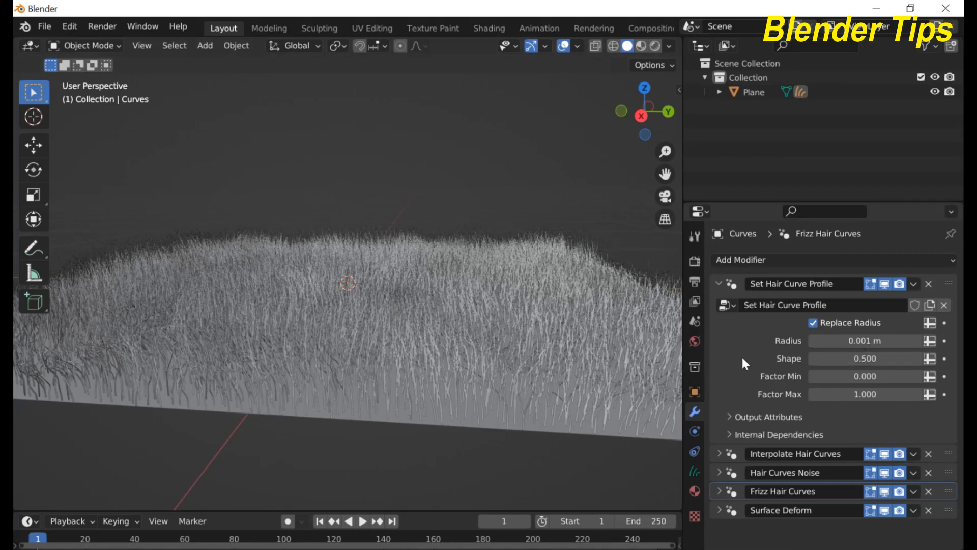
{"action": "scroll", "coordinate": [479, 326], "scroll_direction": "up", "scroll_amount": 6}
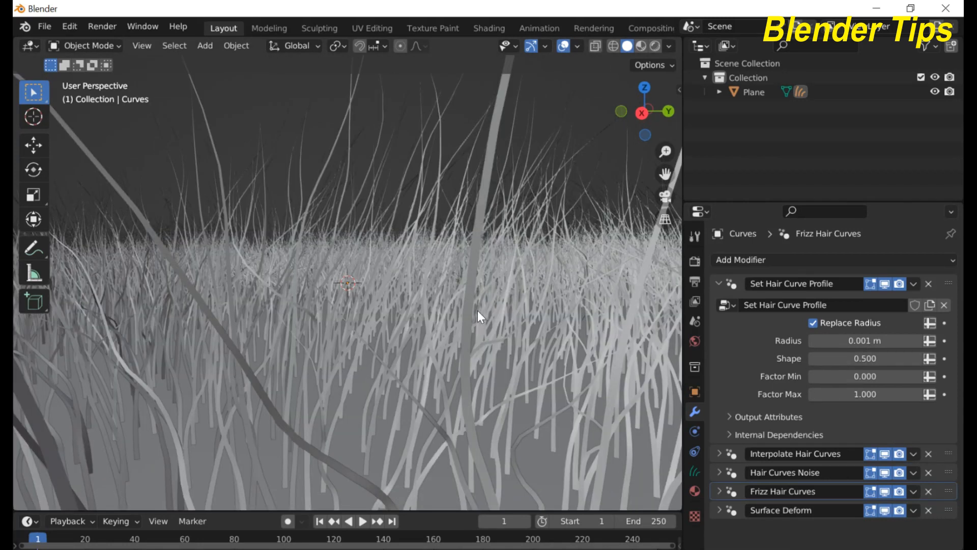
{"action": "middle_click_drag", "start_coordinate": [475, 303], "coordinate": [476, 302]}
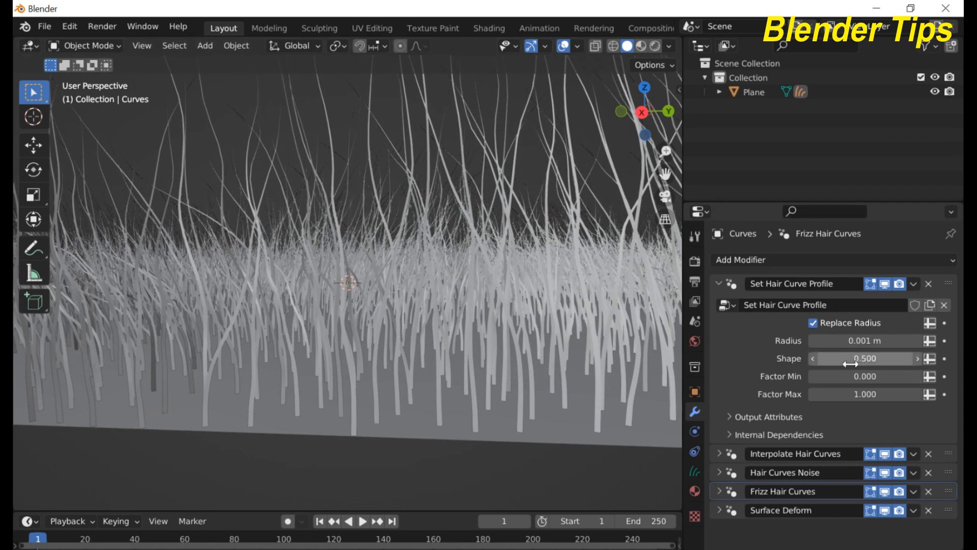
Step: Try Set Hair Curve Profile shape values 0.770 and -0.200, settling on 0.670
{"action": "mouse_move", "coordinate": [856, 360]}
{"action": "left_mouse_down"}
{"action": "mouse_move", "coordinate": [900, 360]}
{"action": "mouse_move", "coordinate": [885, 360]}
{"action": "left_mouse_up"}
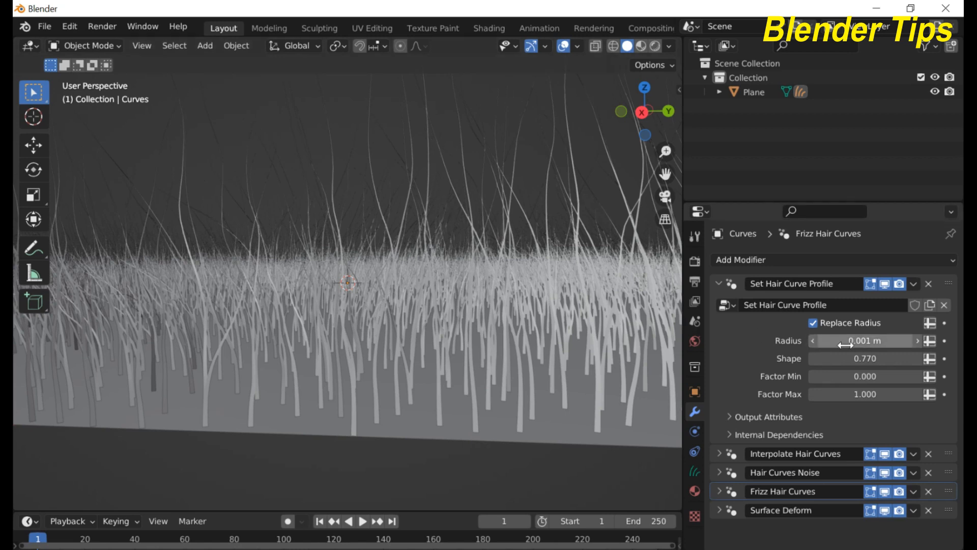
{"action": "left_click_drag", "start_coordinate": [884, 359], "coordinate": [786, 359]}
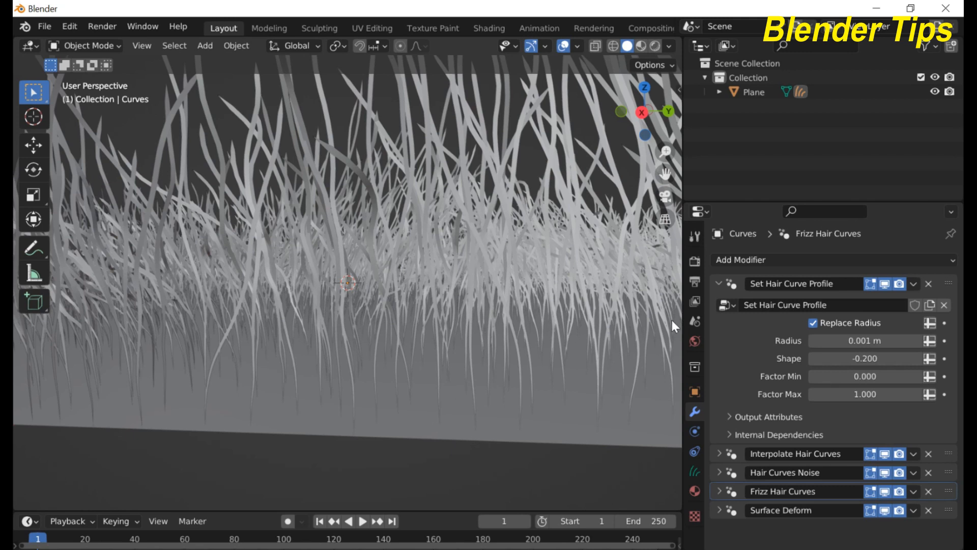
{"action": "left_click_drag", "start_coordinate": [855, 358], "coordinate": [904, 359]}
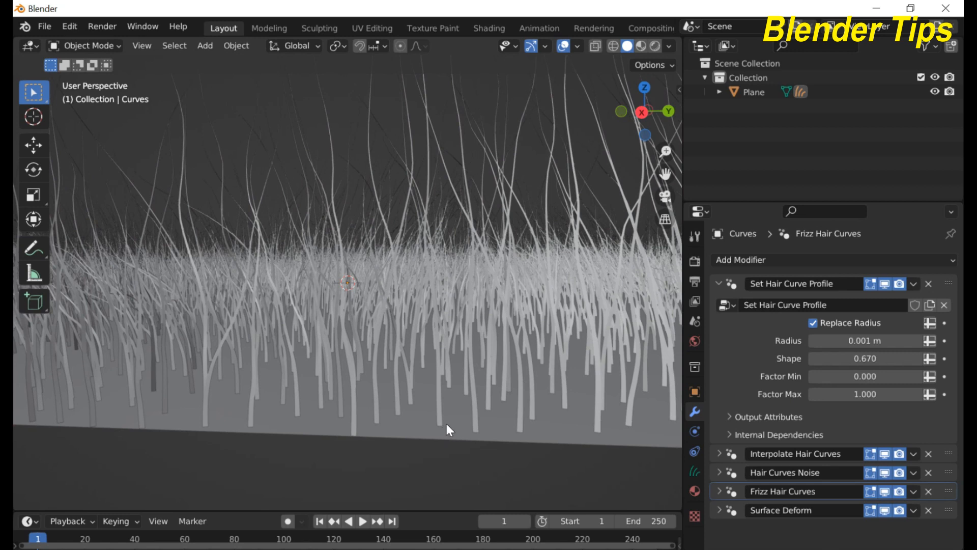
Step: Zoom out and orbit until the entire grass-covered plane and its edge are in view
{"action": "scroll", "coordinate": [432, 254], "scroll_direction": "down", "scroll_amount": 3}
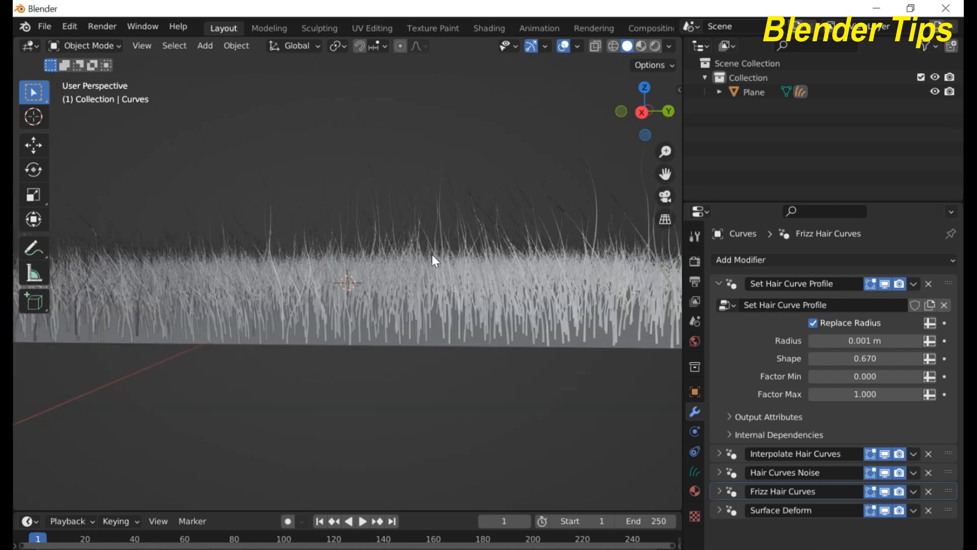
{"action": "scroll", "coordinate": [431, 254], "scroll_direction": "up", "scroll_amount": 3}
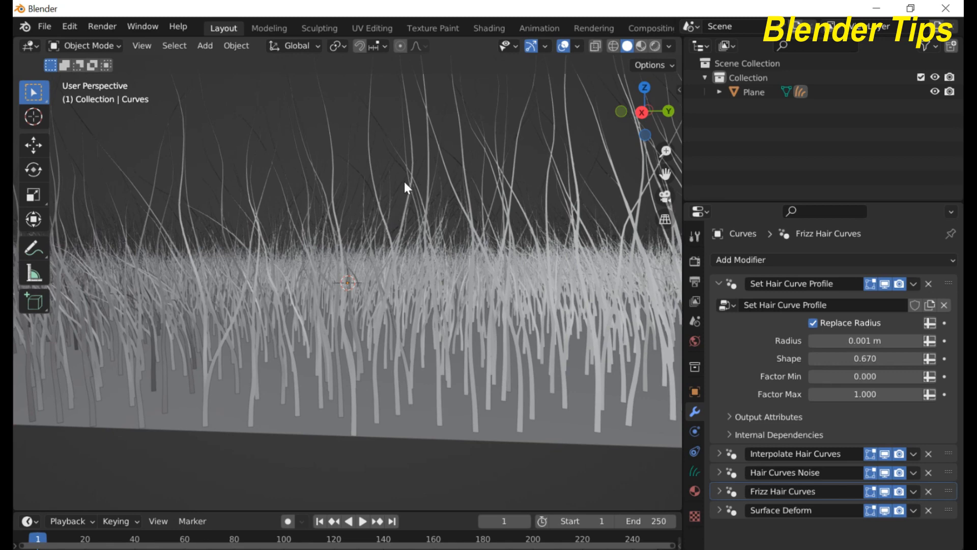
{"action": "scroll", "coordinate": [404, 182], "scroll_direction": "down", "scroll_amount": 3}
{"action": "middle_click_drag", "start_coordinate": [405, 179], "coordinate": [386, 220]}
{"action": "scroll", "coordinate": [402, 203], "scroll_direction": "down", "scroll_amount": 2}
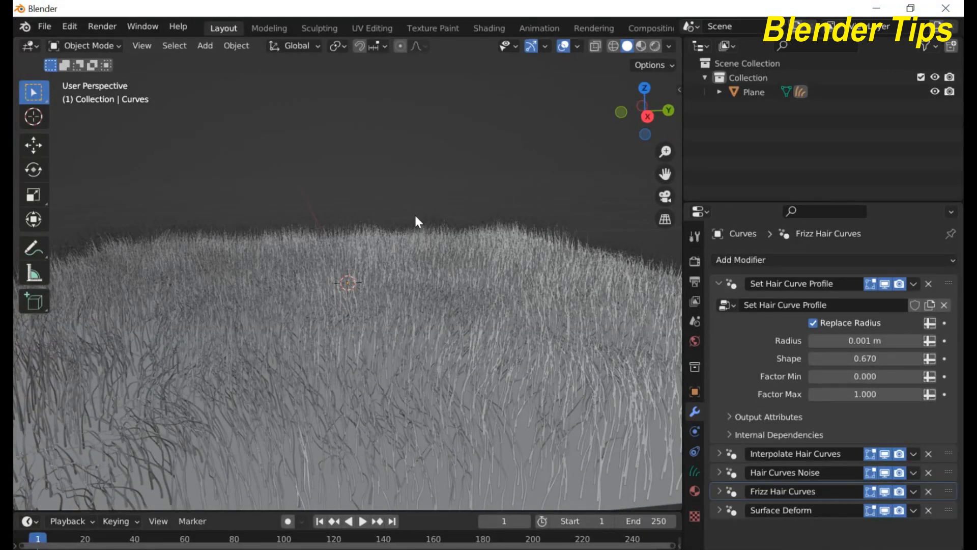
{"action": "middle_click_drag", "start_coordinate": [416, 220], "coordinate": [341, 302]}
{"action": "scroll", "coordinate": [340, 298], "scroll_direction": "up", "scroll_amount": 2}
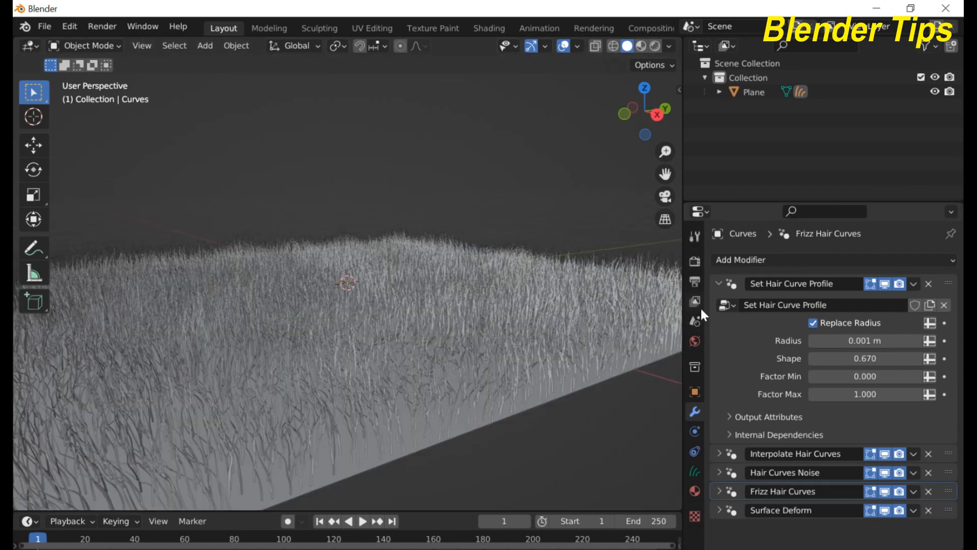
Step: Fold away Set Hair Curve Profile and expand the Interpolate Hair Curves settings
{"action": "left_click", "coordinate": [720, 287]}
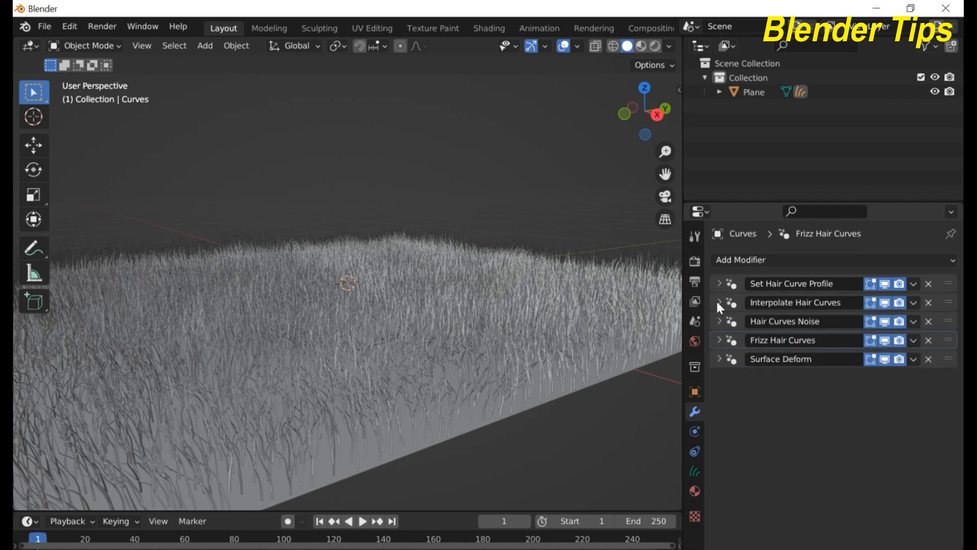
{"action": "left_click", "coordinate": [719, 303]}
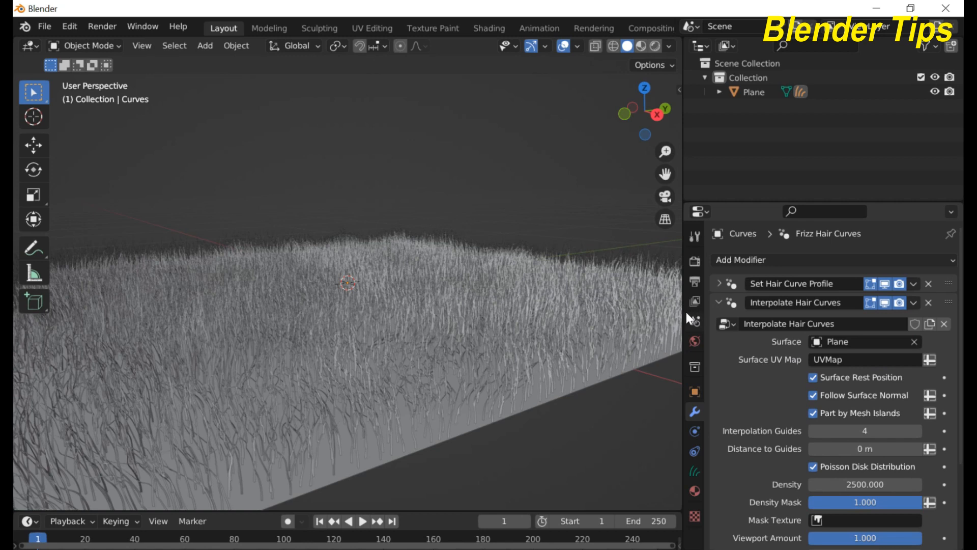
{"action": "left_click_drag", "start_coordinate": [681, 312], "coordinate": [660, 313]}
{"action": "scroll", "coordinate": [285, 275], "scroll_direction": "down", "scroll_amount": 4}
{"action": "middle_click_drag", "start_coordinate": [285, 275], "coordinate": [243, 280]}
{"action": "scroll", "coordinate": [356, 270], "scroll_direction": "up", "scroll_amount": 2}
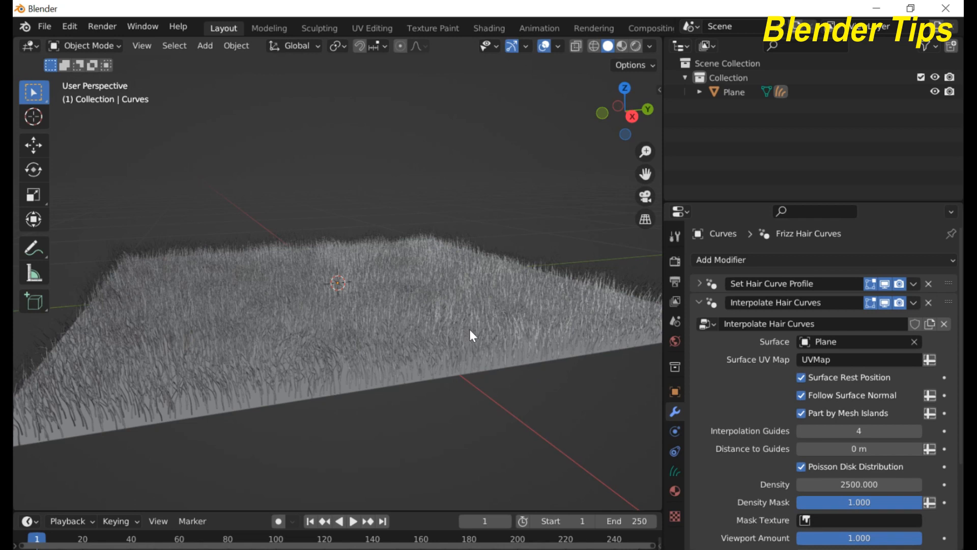
Step: Clear the Surface field and pick Plane again with the eyedropper
{"action": "left_click", "coordinate": [915, 341]}
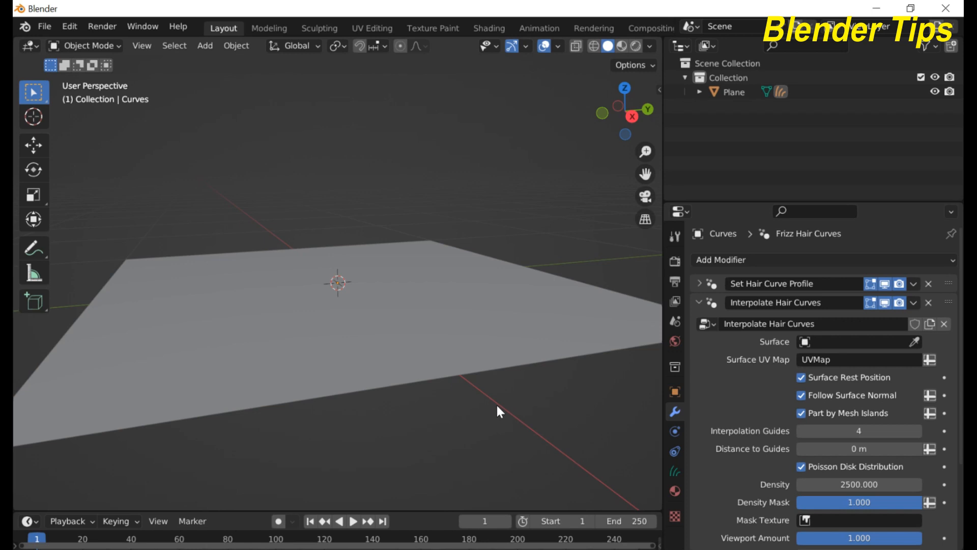
{"action": "left_click", "coordinate": [922, 339]}
{"action": "left_click", "coordinate": [451, 306]}
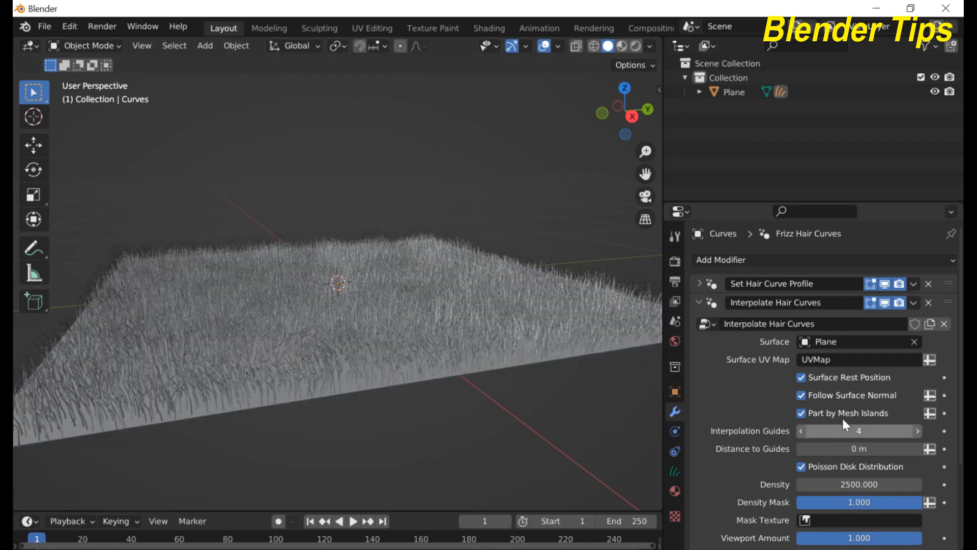
{"action": "scroll", "coordinate": [850, 411], "scroll_direction": "down", "scroll_amount": 1}
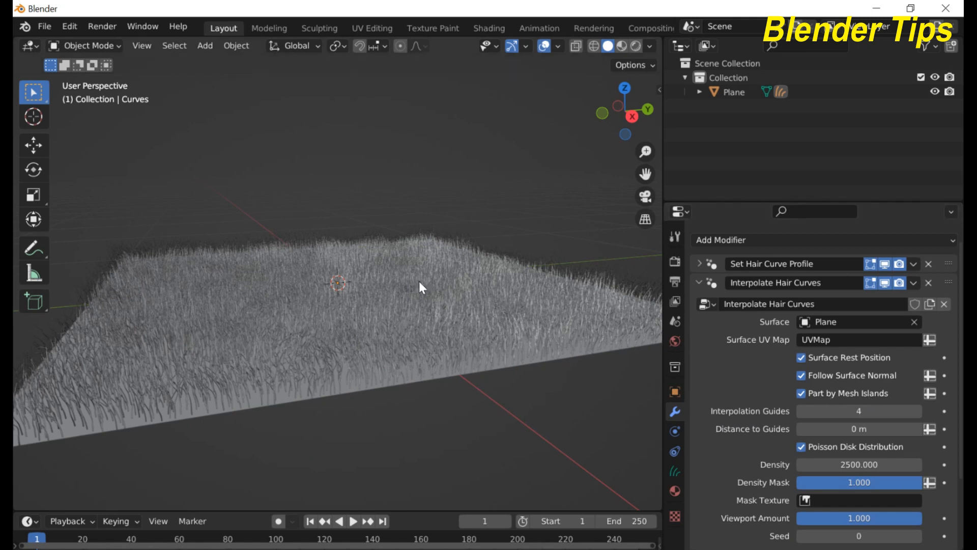
{"action": "scroll", "coordinate": [261, 238], "scroll_direction": "up", "scroll_amount": 1}
{"action": "scroll", "coordinate": [261, 236], "scroll_direction": "down", "scroll_amount": 1}
{"action": "scroll", "coordinate": [264, 231], "scroll_direction": "up", "scroll_amount": 1}
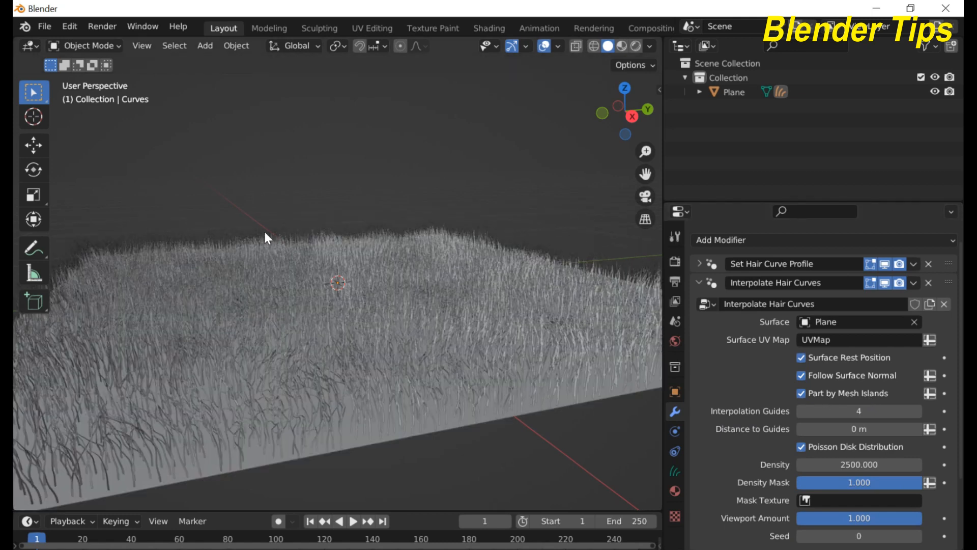
Step: Put the hair curves in Sculpt Mode and orbit to inspect the dense grass mat
{"action": "left_click", "coordinate": [103, 45]}
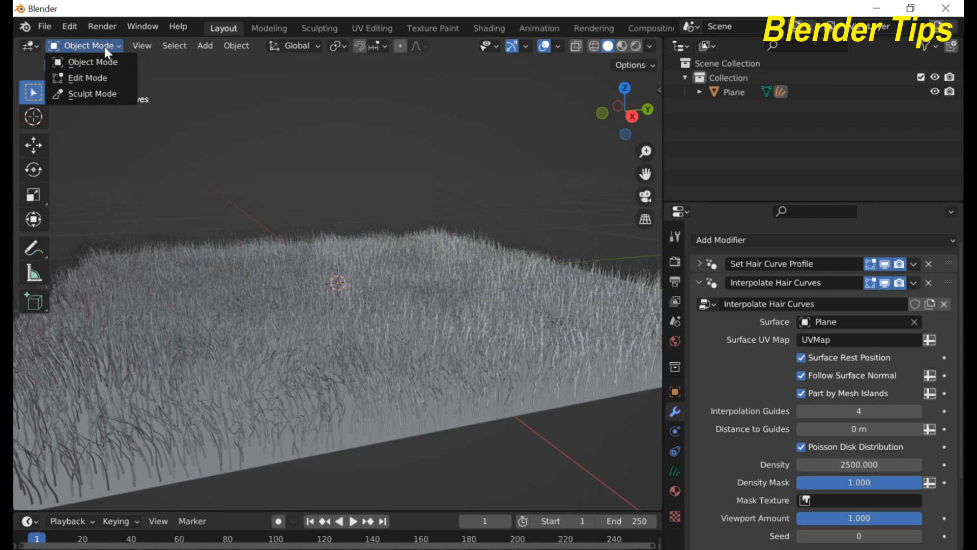
{"action": "left_click", "coordinate": [104, 92]}
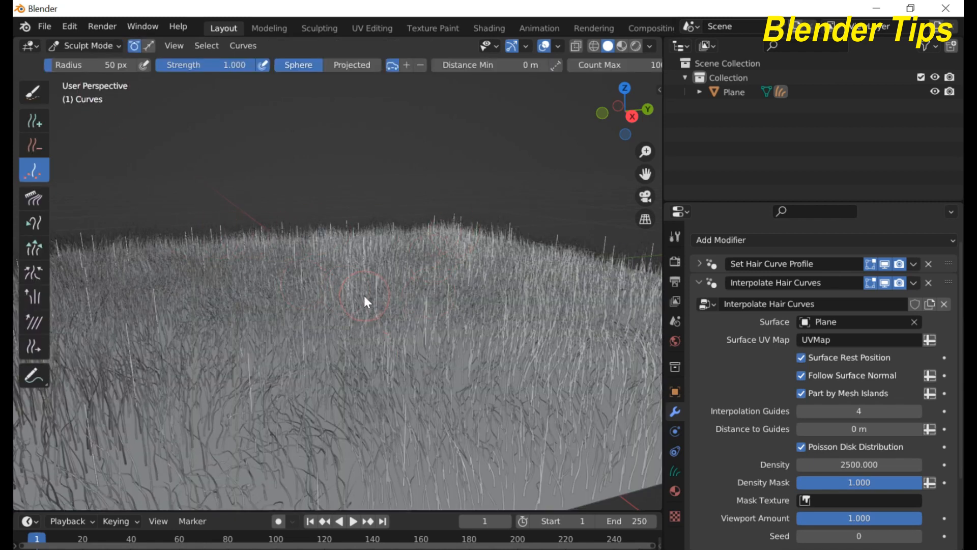
{"action": "scroll", "coordinate": [364, 295], "scroll_direction": "down", "scroll_amount": 5}
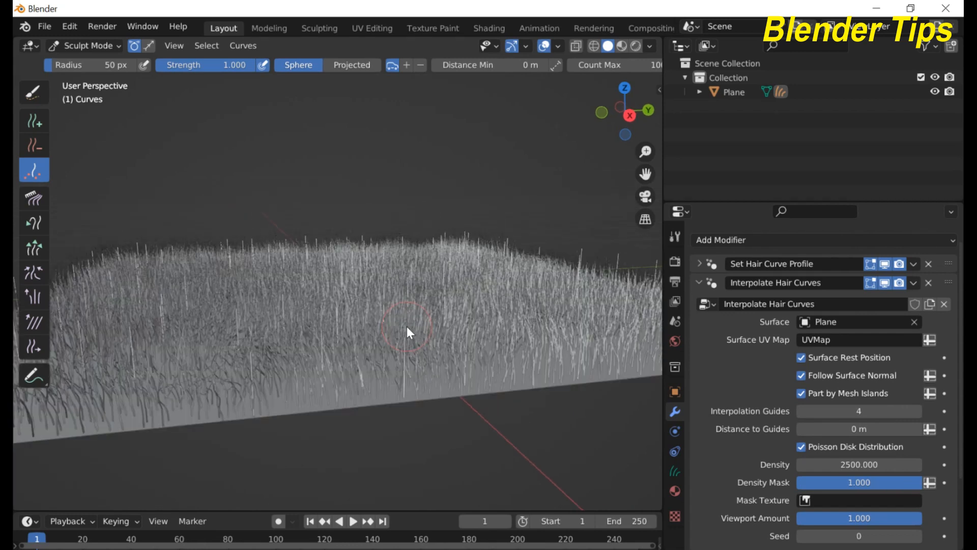
{"action": "scroll", "coordinate": [407, 329], "scroll_direction": "up", "scroll_amount": 3}
{"action": "scroll", "coordinate": [407, 328], "scroll_direction": "down", "scroll_amount": 4}
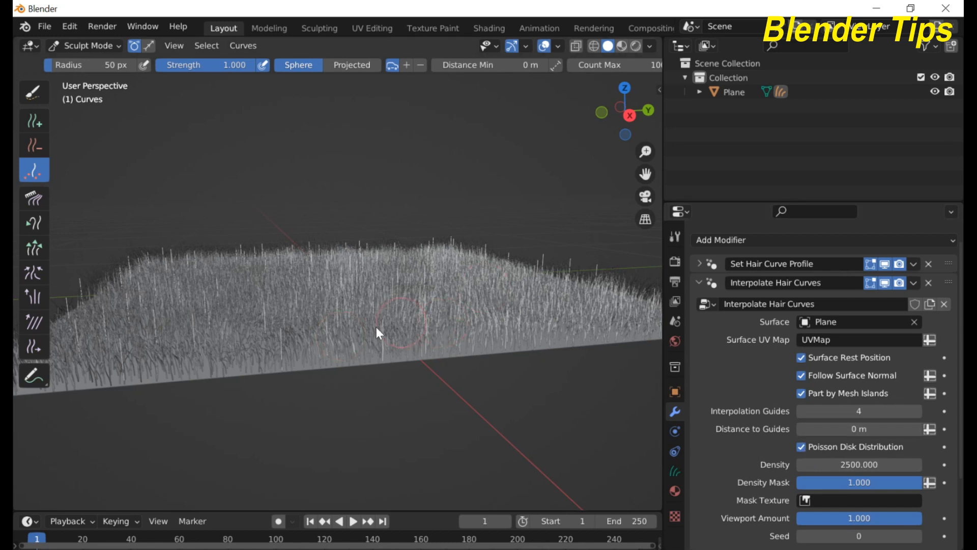
{"action": "middle_click_drag", "start_coordinate": [404, 365], "coordinate": [334, 353]}
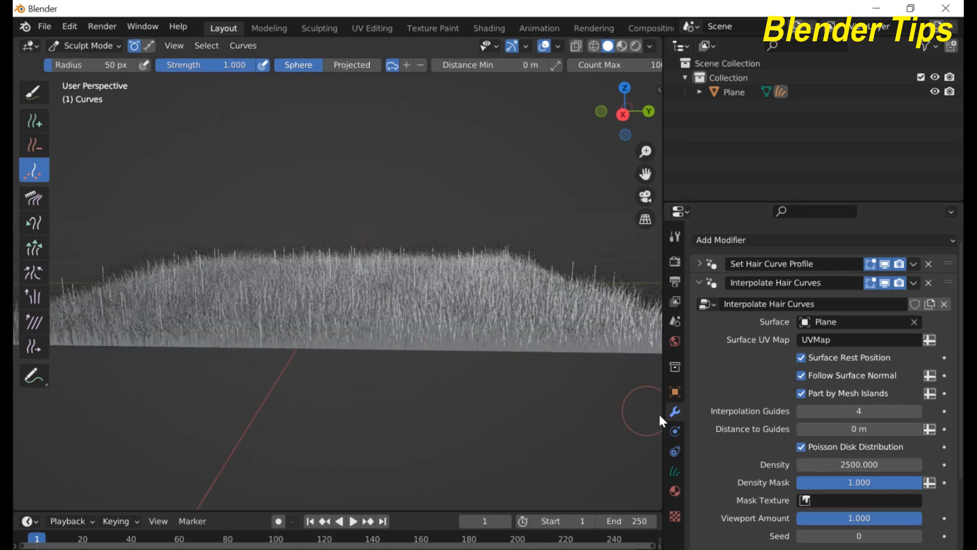
{"action": "scroll", "coordinate": [377, 323], "scroll_direction": "down", "scroll_amount": 2}
{"action": "middle_click_drag", "start_coordinate": [369, 322], "coordinate": [389, 334]}
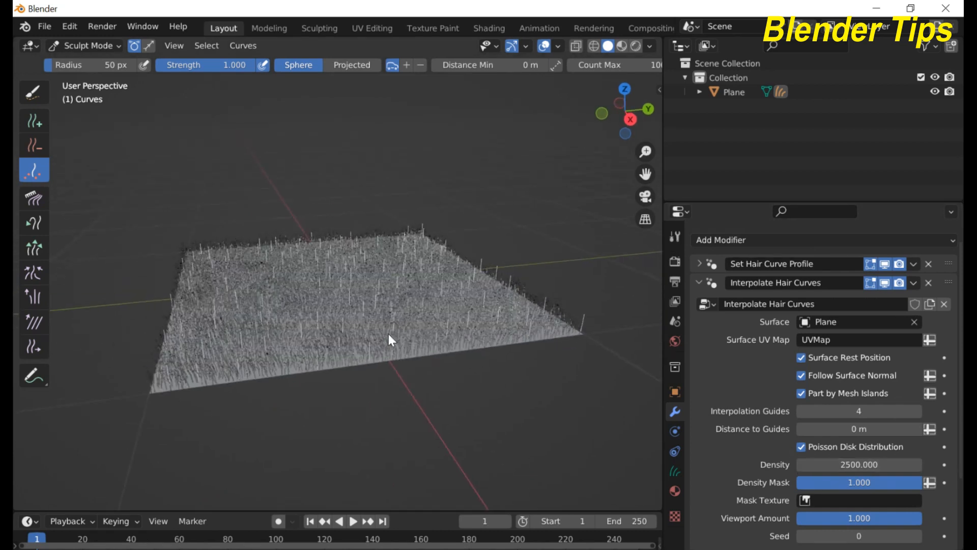
{"action": "scroll", "coordinate": [388, 333], "scroll_direction": "up", "scroll_amount": 2}
{"action": "scroll", "coordinate": [388, 334], "scroll_direction": "up", "scroll_amount": 2}
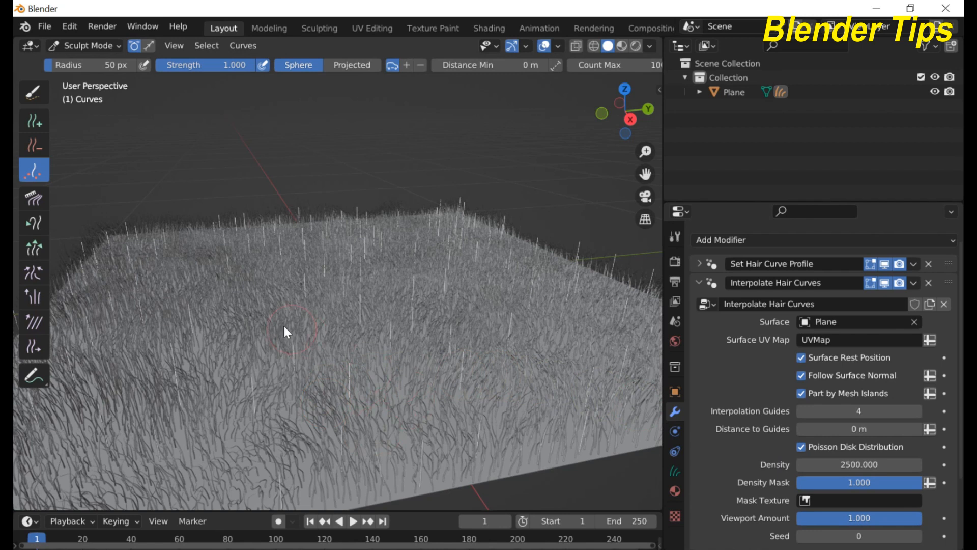
{"action": "scroll", "coordinate": [353, 301], "scroll_direction": "down", "scroll_amount": 3}
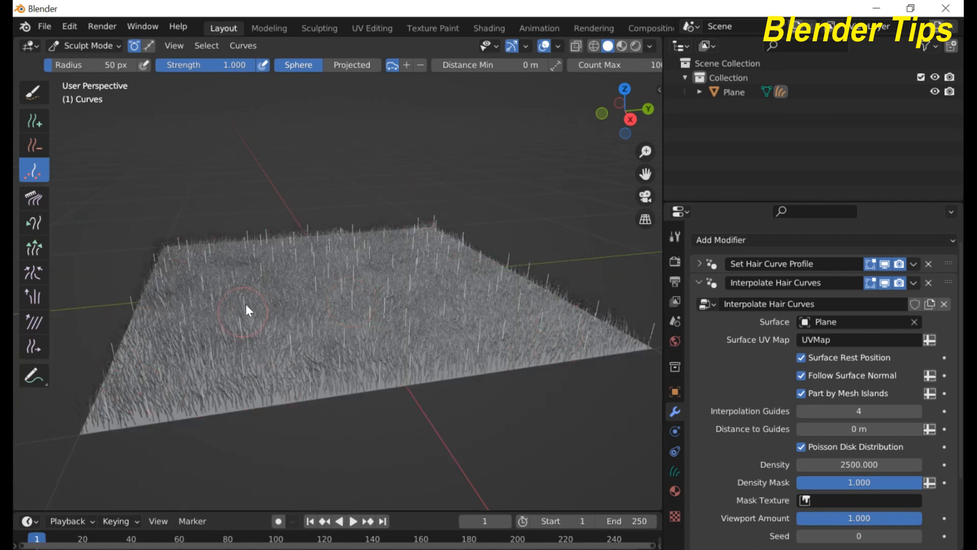
Step: Set Interpolate Hair Curves Density to 10000 and collapse the panel
{"action": "left_click", "coordinate": [842, 465]}
{"action": "type", "text": "10000"}
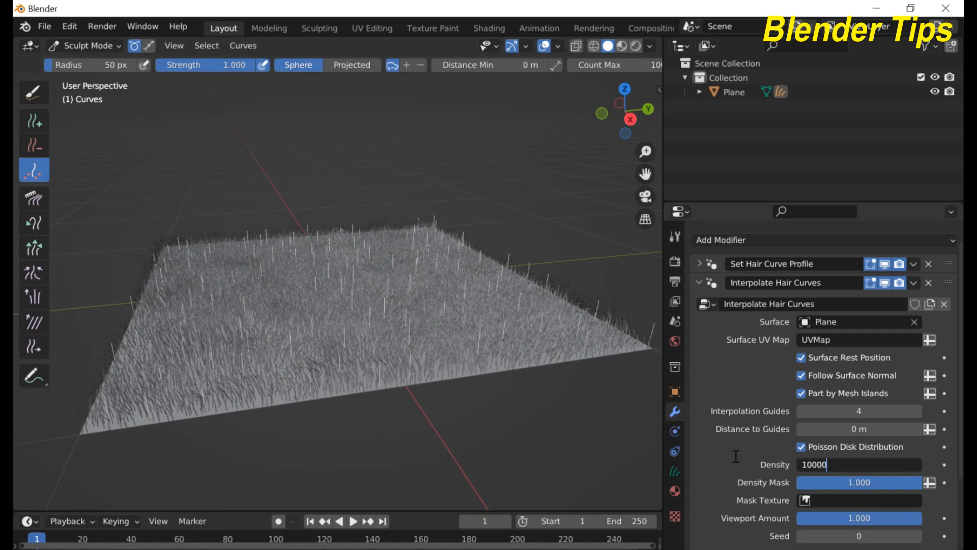
{"action": "key", "text": "Return"}
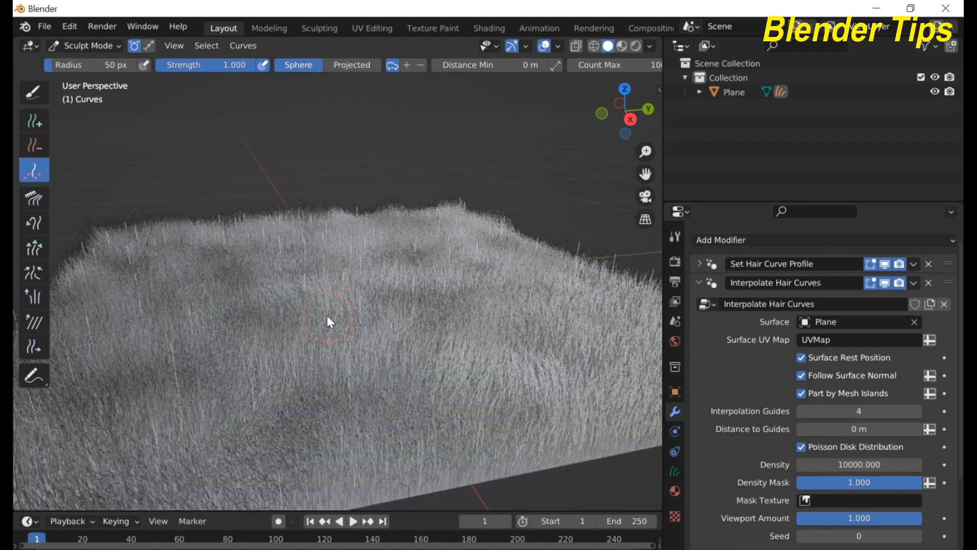
{"action": "mouse_move", "coordinate": [323, 309]}
{"action": "middle_mouse_down"}
{"action": "mouse_move", "coordinate": [366, 302]}
{"action": "mouse_move", "coordinate": [335, 304]}
{"action": "middle_mouse_up"}
{"action": "scroll", "coordinate": [366, 301], "scroll_direction": "up", "scroll_amount": 3}
{"action": "scroll", "coordinate": [366, 301], "scroll_direction": "down", "scroll_amount": 5}
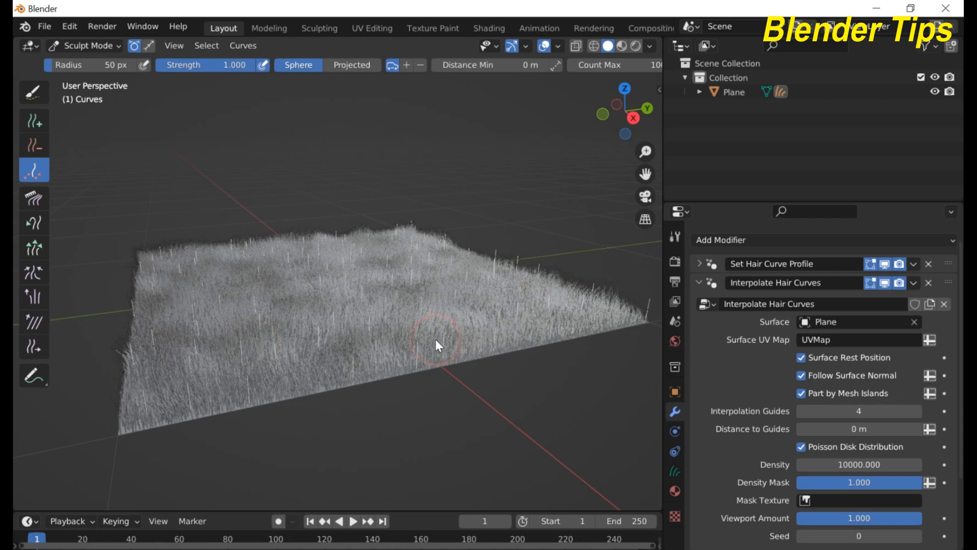
{"action": "left_click", "coordinate": [695, 284]}
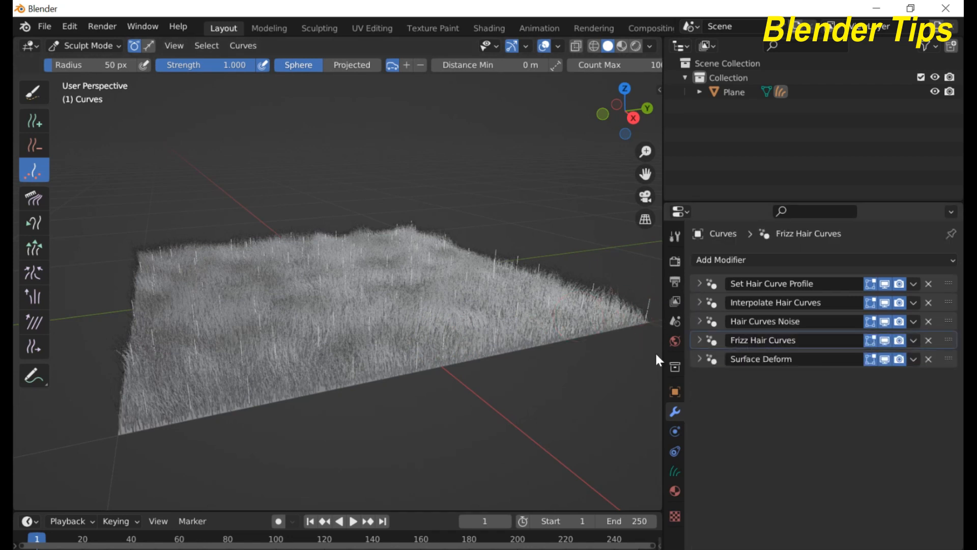
Step: Expand the Hair Curves Noise modifier settings
{"action": "left_click", "coordinate": [701, 321]}
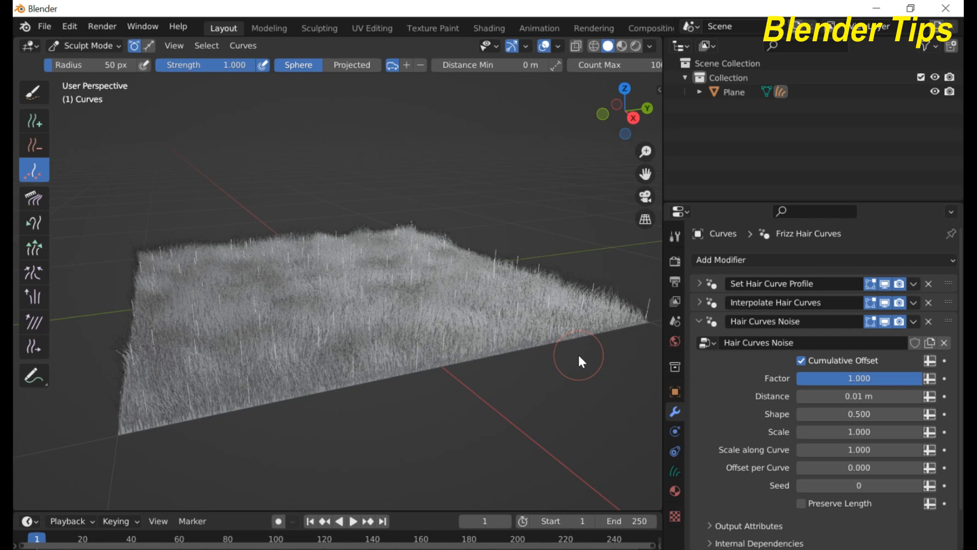
{"action": "scroll", "coordinate": [362, 343], "scroll_direction": "up", "scroll_amount": 2}
{"action": "scroll", "coordinate": [362, 343], "scroll_direction": "down", "scroll_amount": 2}
Step: Switch back to Object Mode and view the grass from near the ground
{"action": "left_click", "coordinate": [97, 45]}
{"action": "left_click", "coordinate": [96, 66]}
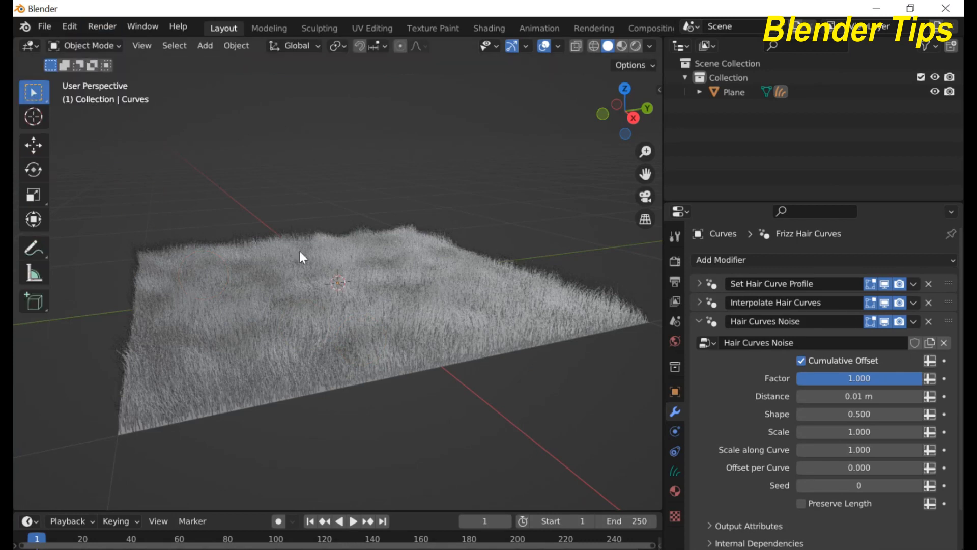
{"action": "scroll", "coordinate": [301, 252], "scroll_direction": "up", "scroll_amount": 3}
{"action": "mouse_move", "coordinate": [300, 252]}
{"action": "middle_mouse_down"}
{"action": "mouse_move", "coordinate": [292, 225]}
{"action": "mouse_move", "coordinate": [307, 251]}
{"action": "middle_mouse_up"}
{"action": "scroll", "coordinate": [306, 239], "scroll_direction": "down", "scroll_amount": 2}
{"action": "scroll", "coordinate": [307, 251], "scroll_direction": "up", "scroll_amount": 2}
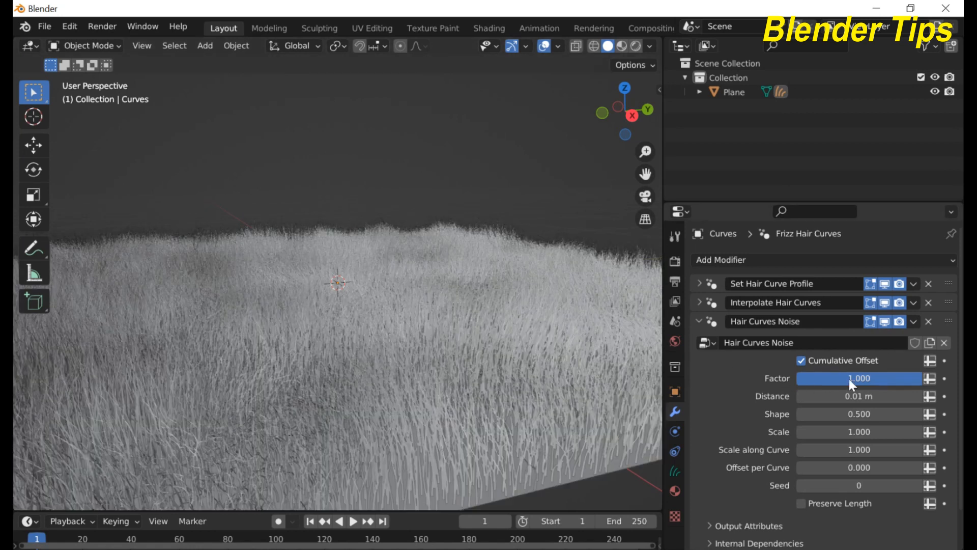
Step: Test a lower noise Factor, leaving it at 1.000
{"action": "left_click_drag", "start_coordinate": [896, 378], "coordinate": [922, 379]}
{"action": "scroll", "coordinate": [294, 377], "scroll_direction": "down", "scroll_amount": 5}
{"action": "scroll", "coordinate": [297, 356], "scroll_direction": "up", "scroll_amount": 3}
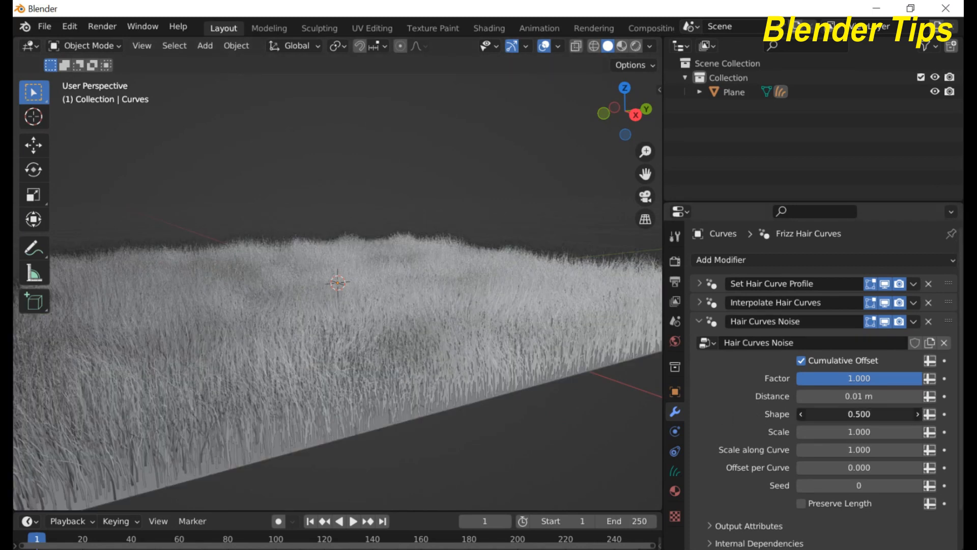
Step: Try higher and lower noise Shape values, then undo back to 0.500
{"action": "left_click_drag", "start_coordinate": [859, 414], "coordinate": [906, 414]}
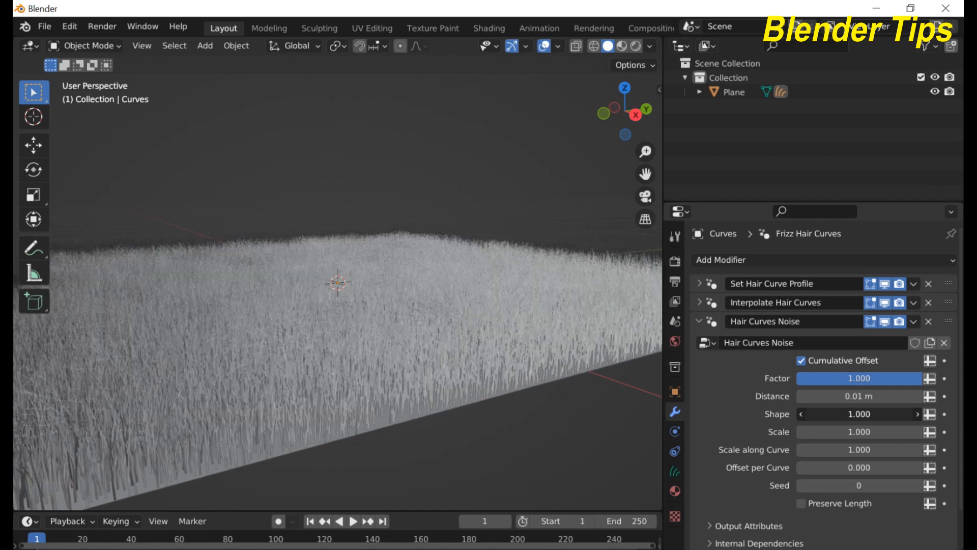
{"action": "left_click_drag", "start_coordinate": [906, 414], "coordinate": [794, 414]}
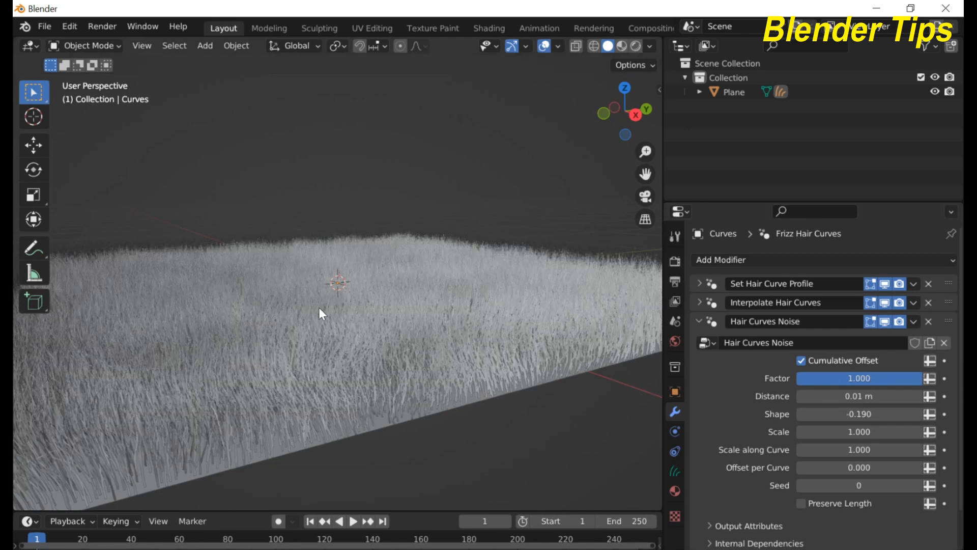
{"action": "scroll", "coordinate": [319, 307], "scroll_direction": "down", "scroll_amount": 4}
{"action": "scroll", "coordinate": [356, 319], "scroll_direction": "up", "scroll_amount": 7}
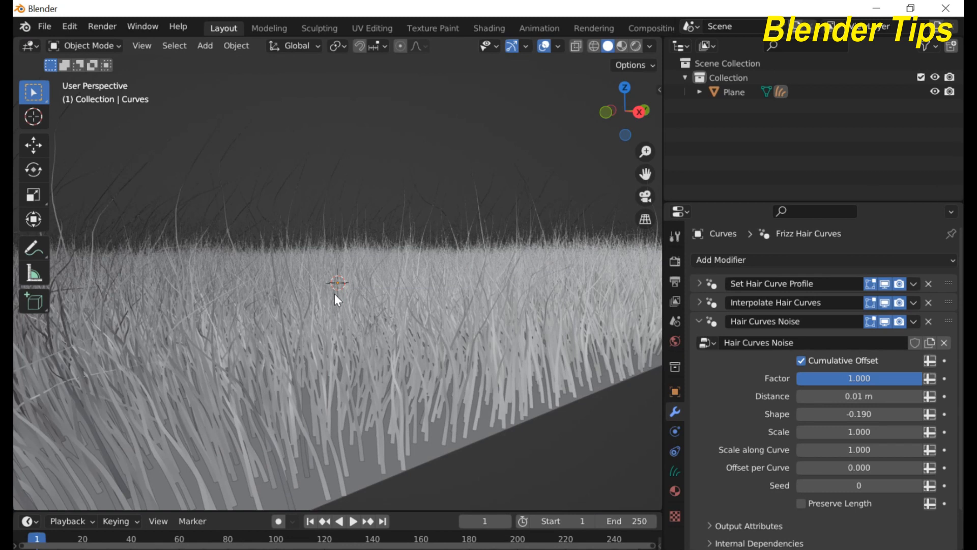
{"action": "scroll", "coordinate": [334, 292], "scroll_direction": "down", "scroll_amount": 2}
{"action": "scroll", "coordinate": [334, 291], "scroll_direction": "up", "scroll_amount": 6}
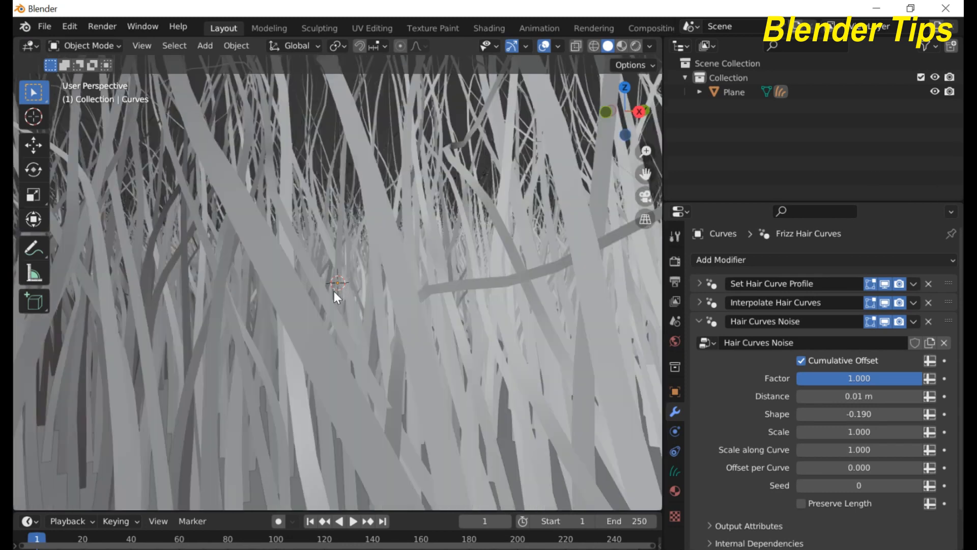
{"action": "scroll", "coordinate": [334, 291], "scroll_direction": "down", "scroll_amount": 1}
{"action": "scroll", "coordinate": [334, 291], "scroll_direction": "down", "scroll_amount": 5}
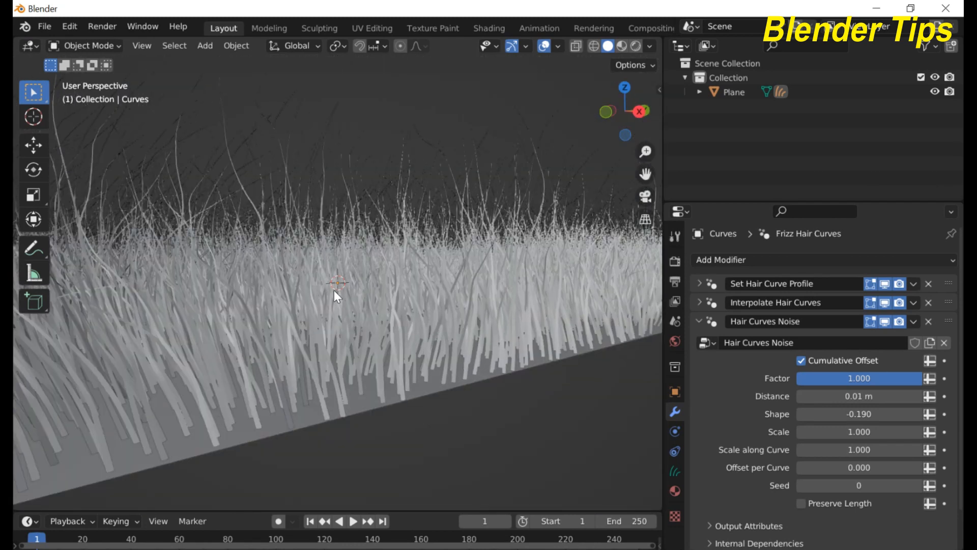
{"action": "scroll", "coordinate": [334, 289], "scroll_direction": "up", "scroll_amount": 5}
{"action": "scroll", "coordinate": [334, 289], "scroll_direction": "down", "scroll_amount": 5}
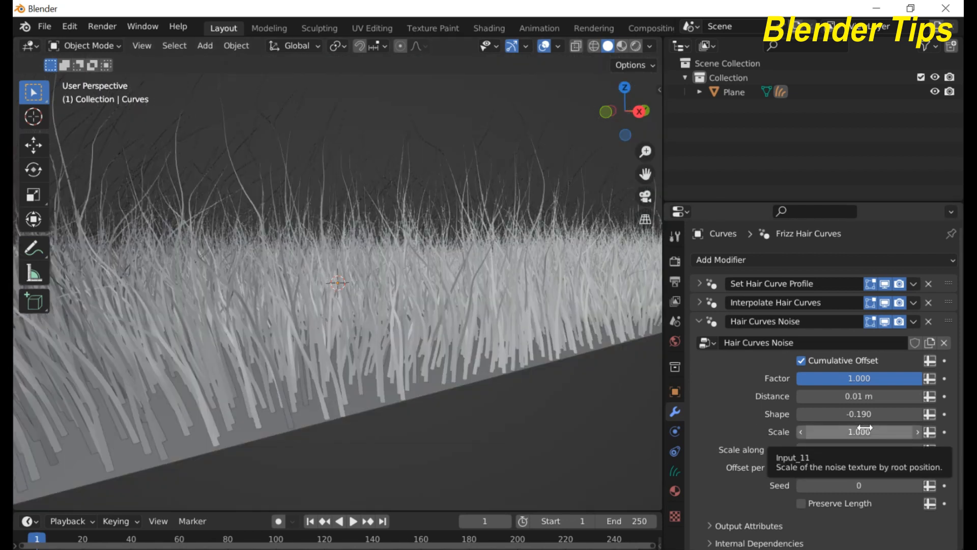
{"action": "key", "text": "ctrl+z"}
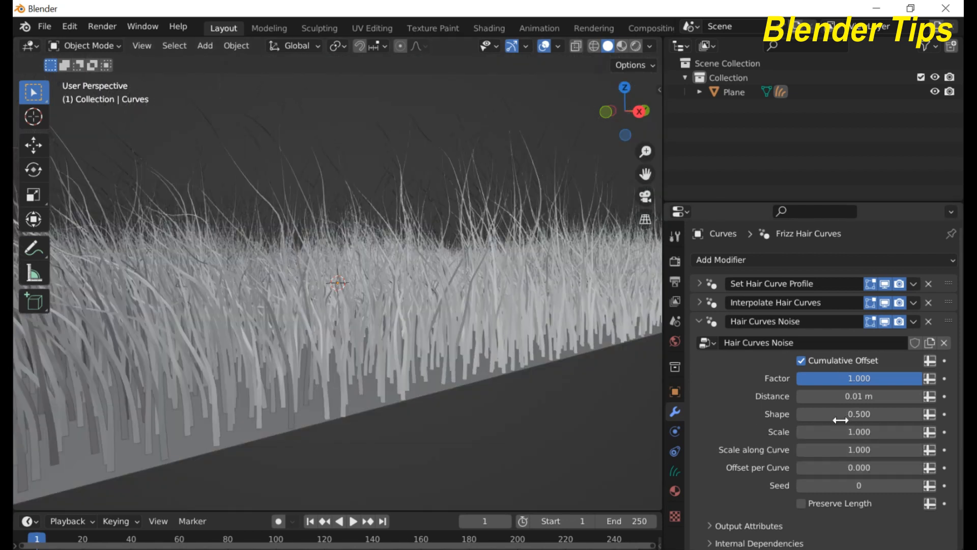
Step: Collapse the Hair Curves Noise panel while viewing the plane from above
{"action": "scroll", "coordinate": [491, 383], "scroll_direction": "down", "scroll_amount": 5}
{"action": "middle_click_drag", "start_coordinate": [491, 383], "coordinate": [427, 377]}
{"action": "scroll", "coordinate": [427, 377], "scroll_direction": "up", "scroll_amount": 4}
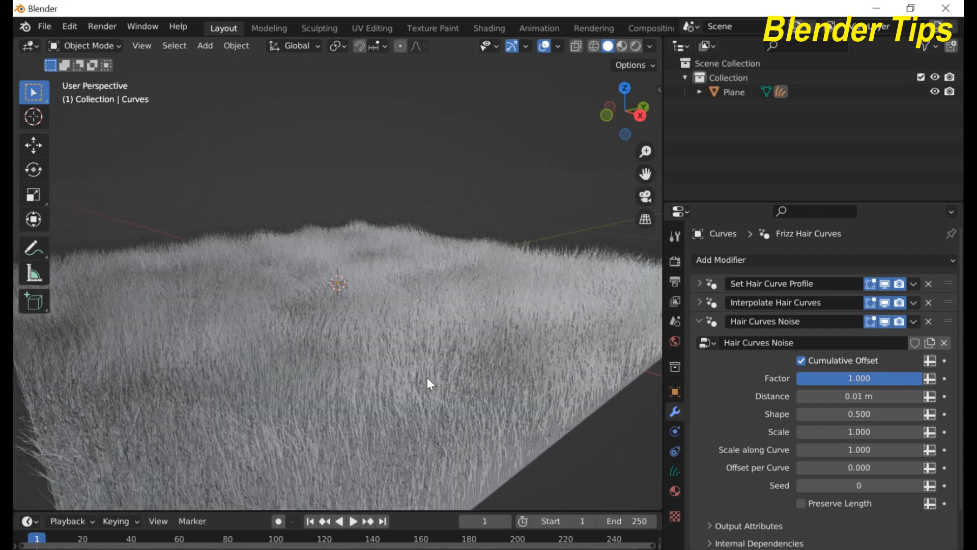
{"action": "left_click", "coordinate": [700, 321]}
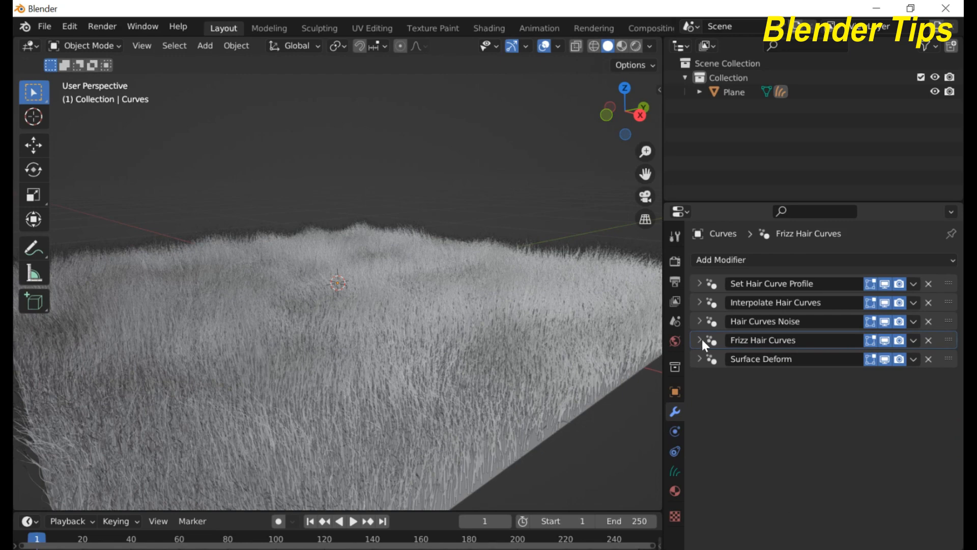
Step: Expand Frizz Hair Curves to check Factor 1.000, Distance 0.01 m and Shape 0.500
{"action": "left_click", "coordinate": [700, 340]}
{"action": "middle_click_drag", "start_coordinate": [514, 421], "coordinate": [515, 398]}
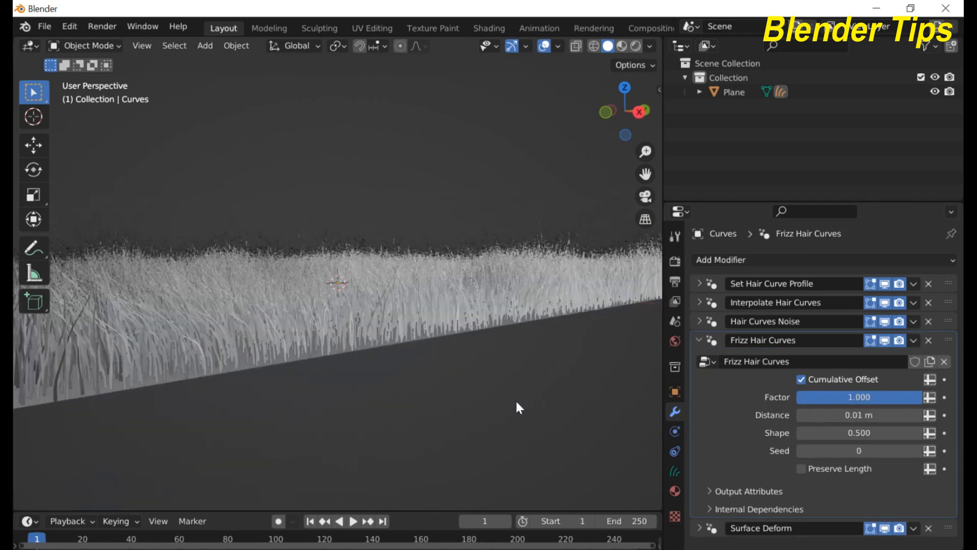
{"action": "scroll", "coordinate": [462, 373], "scroll_direction": "up", "scroll_amount": 5}
{"action": "scroll", "coordinate": [463, 374], "scroll_direction": "down", "scroll_amount": 4}
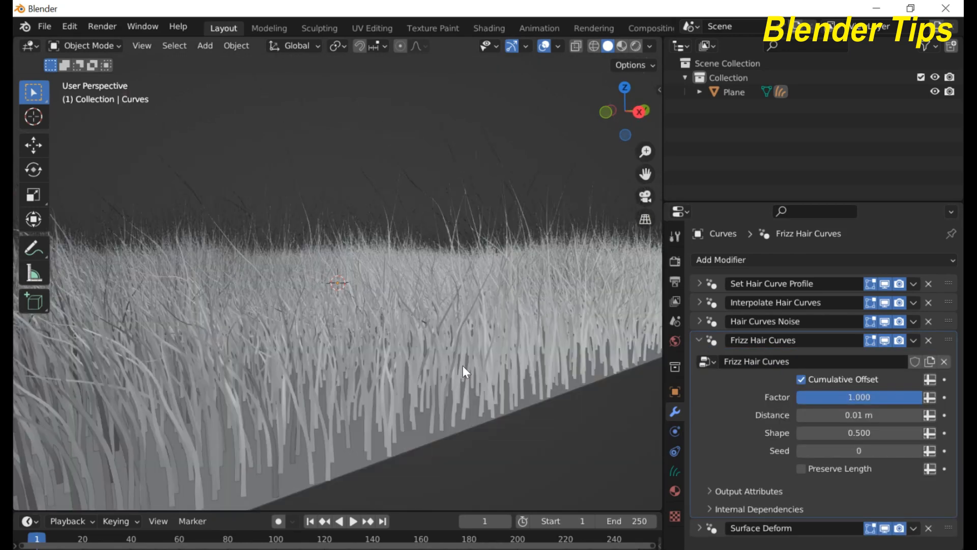
{"action": "middle_click_drag", "start_coordinate": [463, 366], "coordinate": [476, 363]}
{"action": "scroll", "coordinate": [476, 363], "scroll_direction": "up", "scroll_amount": 4}
{"action": "scroll", "coordinate": [476, 364], "scroll_direction": "down", "scroll_amount": 4}
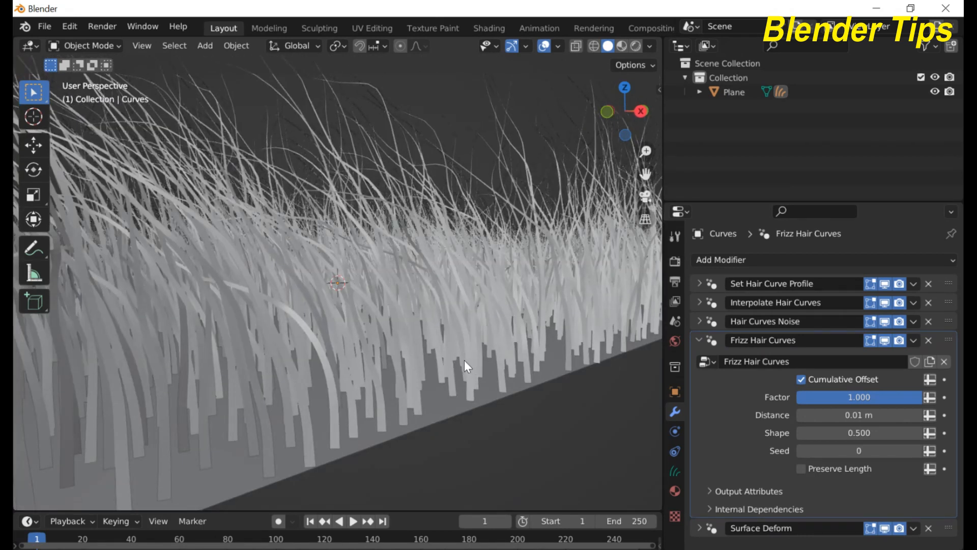
{"action": "scroll", "coordinate": [390, 161], "scroll_direction": "down", "scroll_amount": 4}
{"action": "scroll", "coordinate": [390, 161], "scroll_direction": "up", "scroll_amount": 4}
{"action": "scroll", "coordinate": [322, 350], "scroll_direction": "down", "scroll_amount": 3}
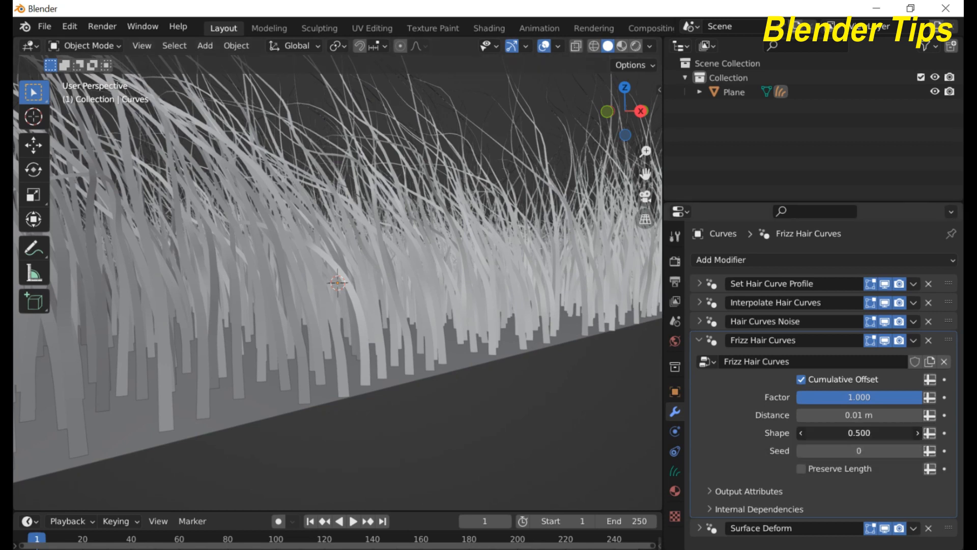
{"action": "left_click_drag", "start_coordinate": [859, 432], "coordinate": [915, 433]}
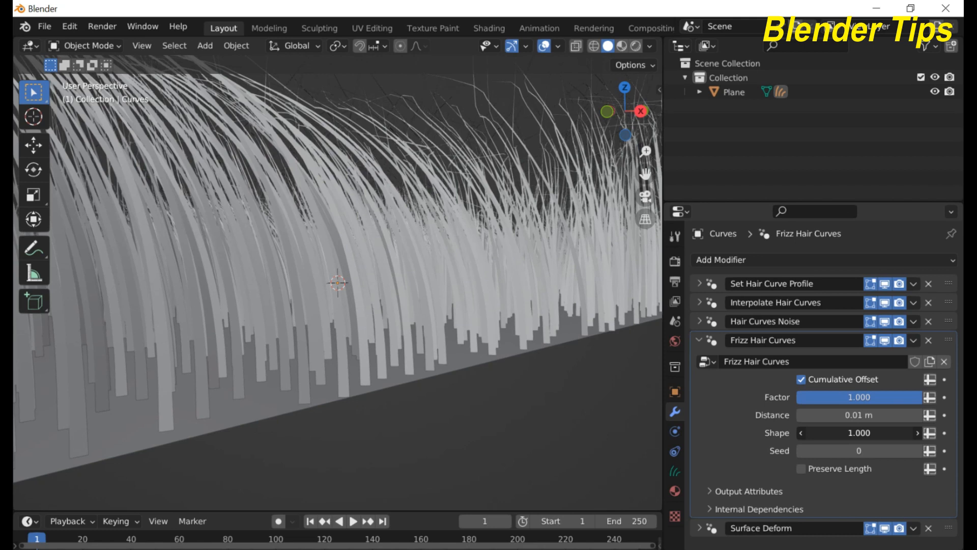
{"action": "left_click_drag", "start_coordinate": [869, 431], "coordinate": [662, 431]}
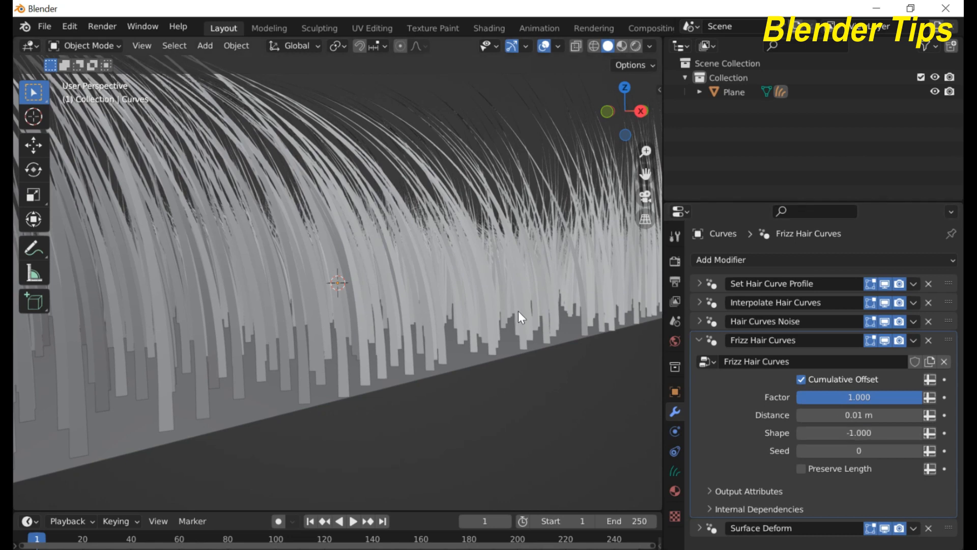
{"action": "scroll", "coordinate": [492, 311], "scroll_direction": "down", "scroll_amount": 5}
{"action": "scroll", "coordinate": [471, 316], "scroll_direction": "down", "scroll_amount": 3}
{"action": "scroll", "coordinate": [470, 313], "scroll_direction": "up", "scroll_amount": 3}
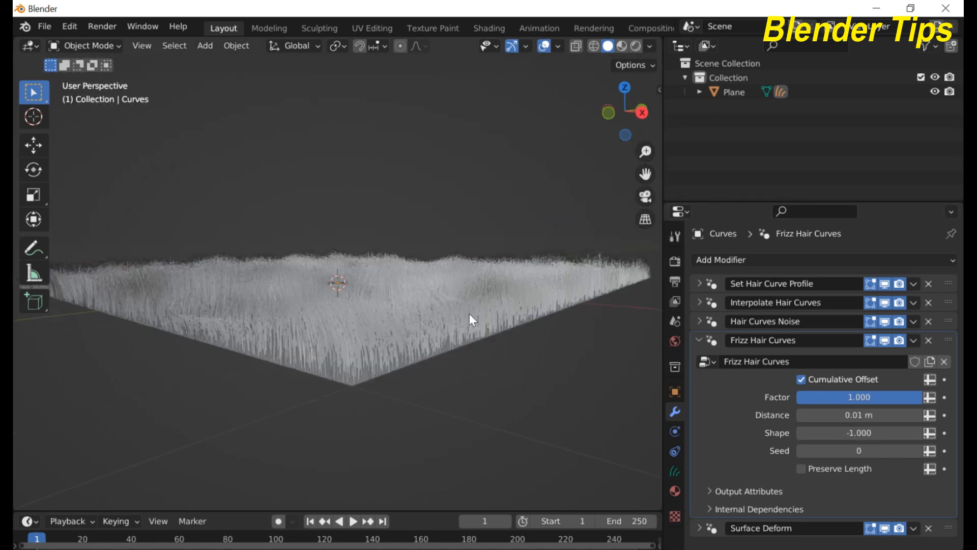
{"action": "scroll", "coordinate": [468, 312], "scroll_direction": "down", "scroll_amount": 3}
{"action": "middle_click_drag", "start_coordinate": [468, 312], "coordinate": [472, 310]}
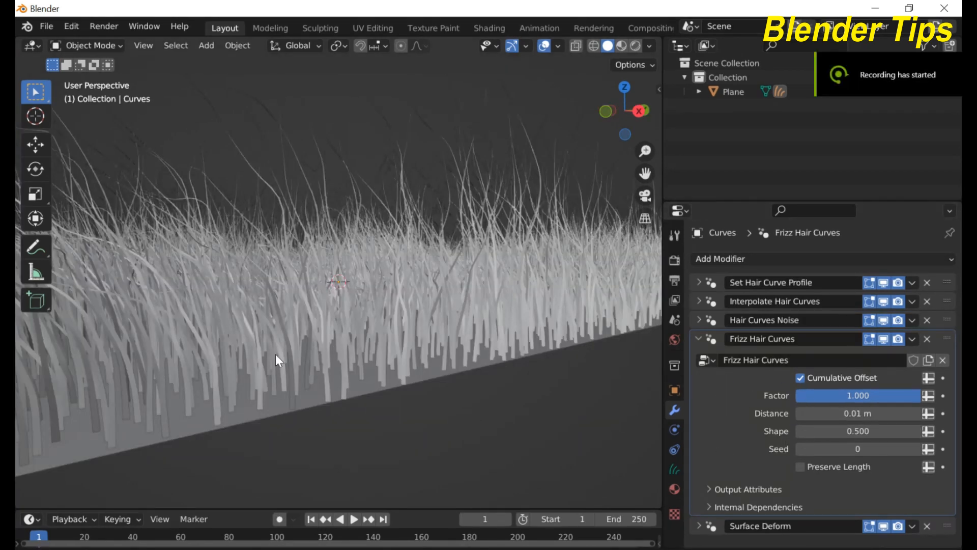
{"action": "scroll", "coordinate": [277, 354], "scroll_direction": "up", "scroll_amount": 1}
{"action": "scroll", "coordinate": [277, 350], "scroll_direction": "down", "scroll_amount": 1}
{"action": "middle_click_drag", "start_coordinate": [277, 350], "coordinate": [283, 346]}
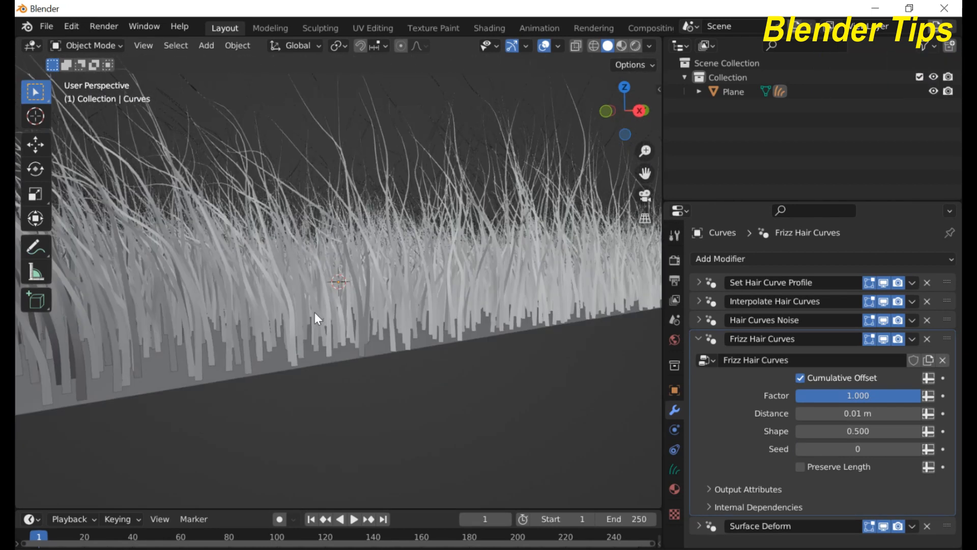
{"action": "scroll", "coordinate": [315, 318], "scroll_direction": "up", "scroll_amount": 1}
{"action": "scroll", "coordinate": [314, 318], "scroll_direction": "down", "scroll_amount": 1}
{"action": "scroll", "coordinate": [312, 310], "scroll_direction": "down", "scroll_amount": 1}
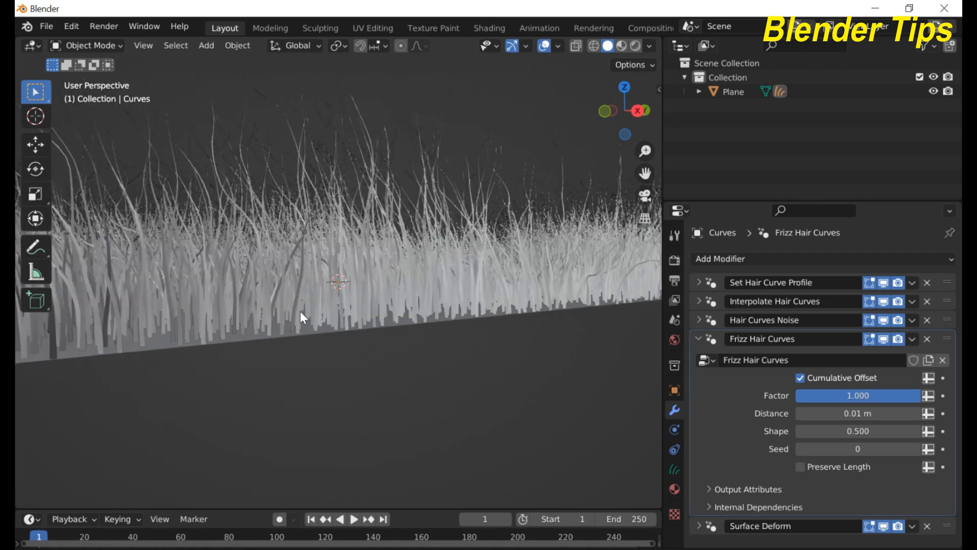
{"action": "scroll", "coordinate": [312, 311], "scroll_direction": "up", "scroll_amount": 2}
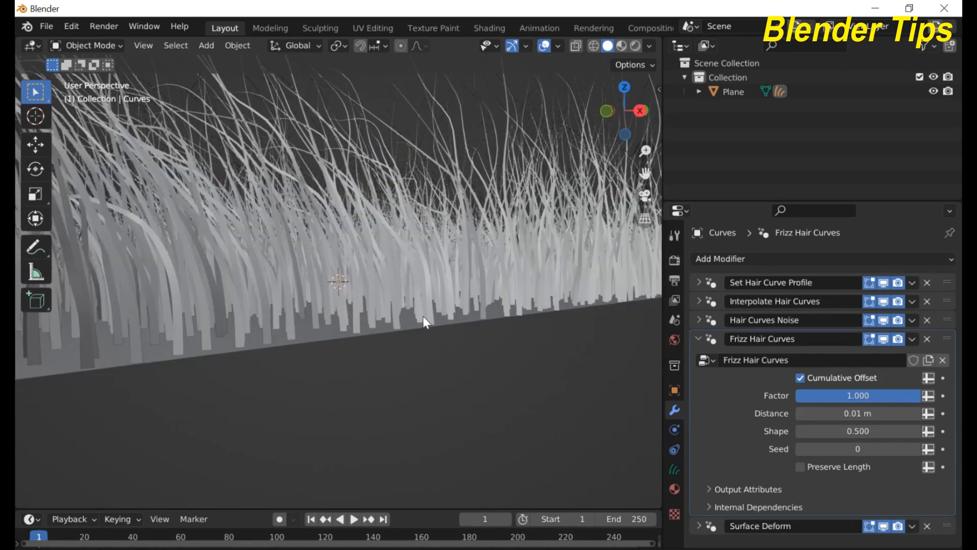
Step: Collapse Frizz Hair Curves, then expand and re-collapse Surface Deform
{"action": "left_click", "coordinate": [698, 338]}
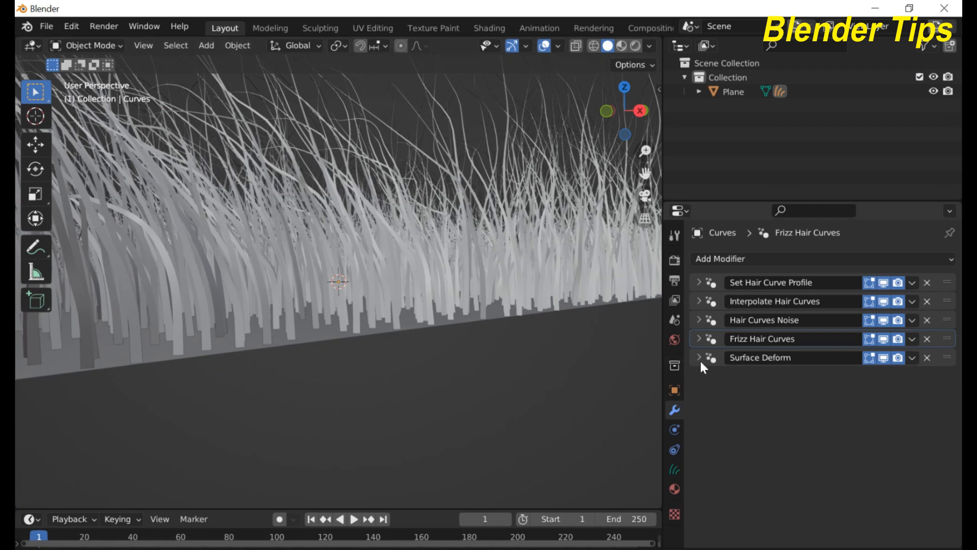
{"action": "left_click", "coordinate": [701, 361]}
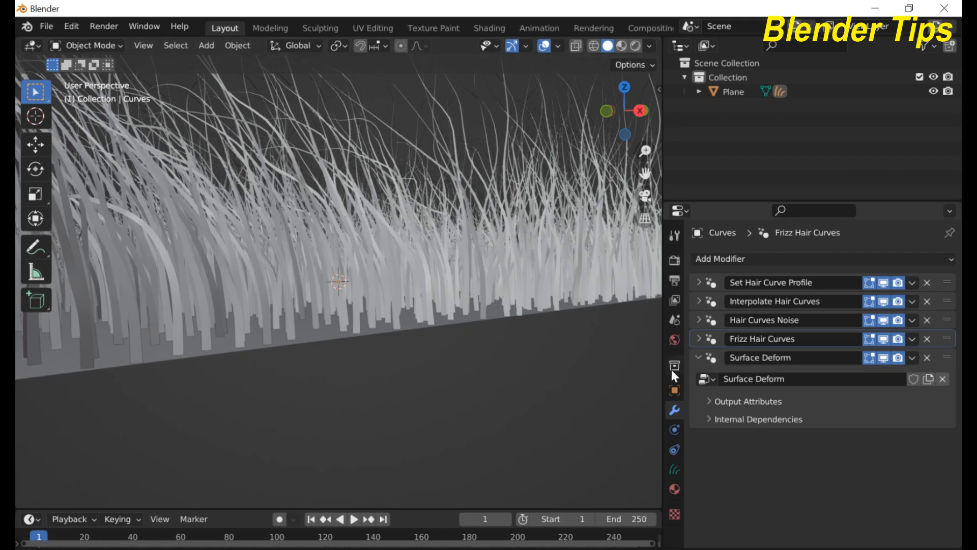
{"action": "left_click", "coordinate": [699, 357]}
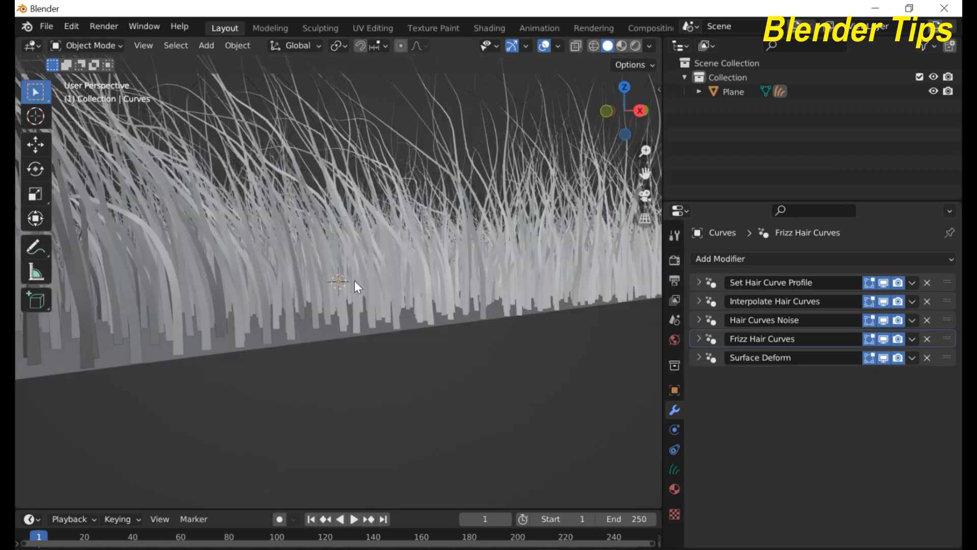
{"action": "scroll", "coordinate": [354, 280], "scroll_direction": "down", "scroll_amount": 5}
{"action": "scroll", "coordinate": [354, 280], "scroll_direction": "up", "scroll_amount": 6}
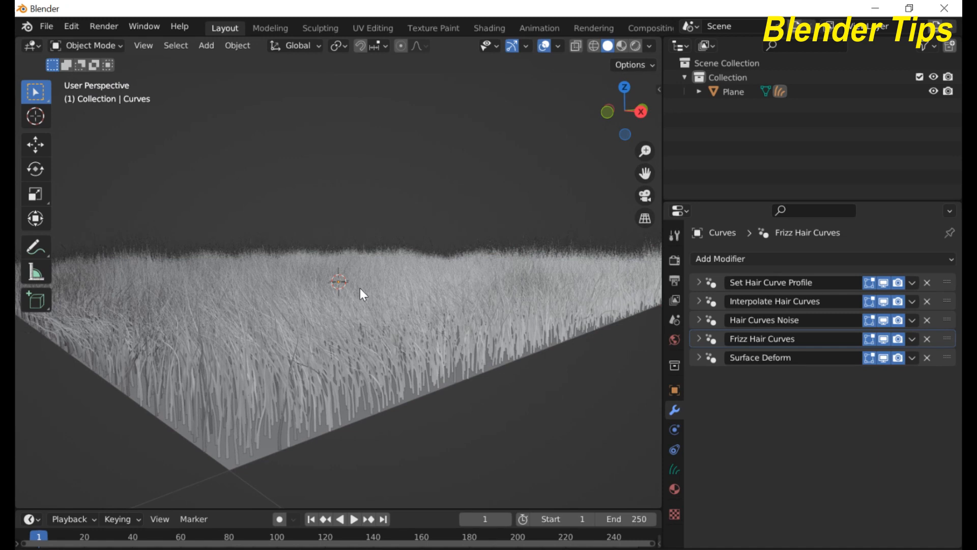
{"action": "scroll", "coordinate": [361, 289], "scroll_direction": "up", "scroll_amount": 3}
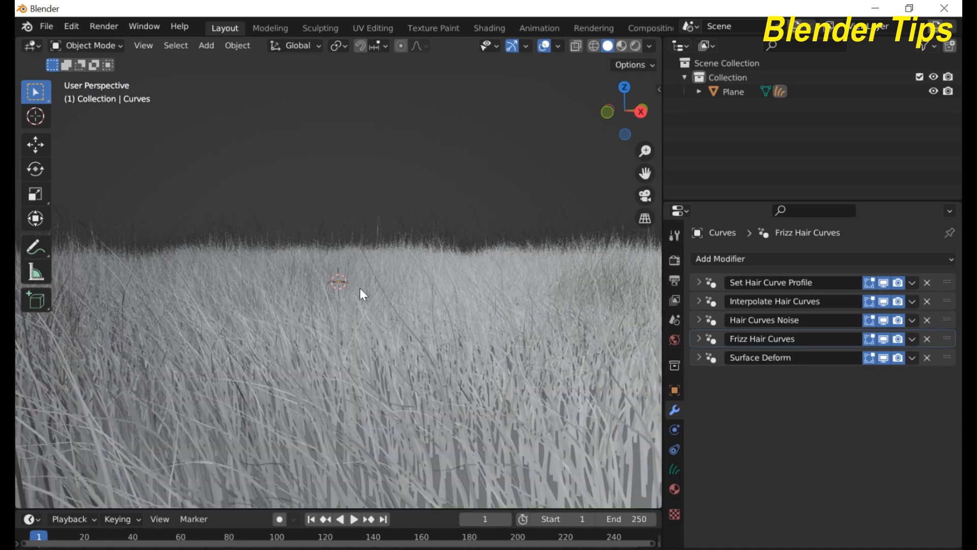
{"action": "scroll", "coordinate": [361, 289], "scroll_direction": "down", "scroll_amount": 3}
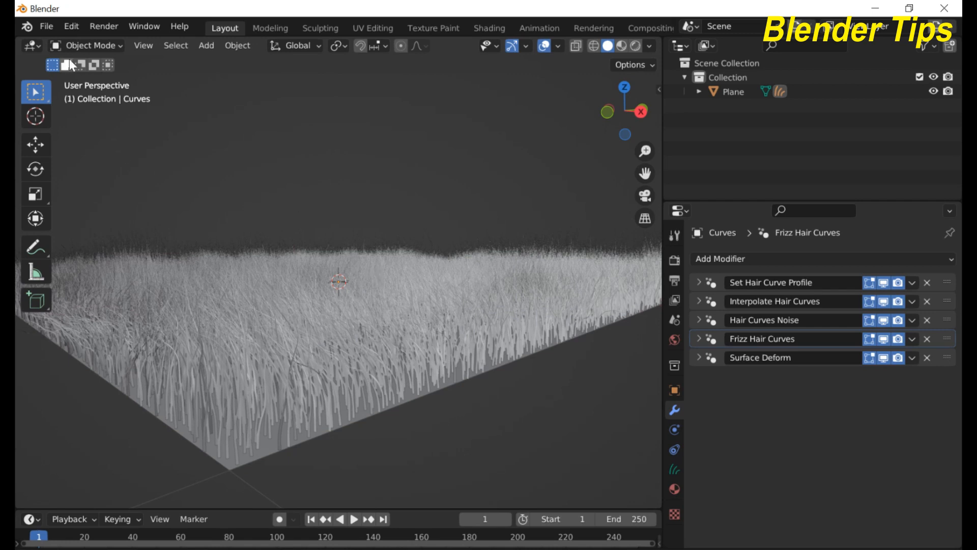
{"action": "left_click", "coordinate": [82, 45]}
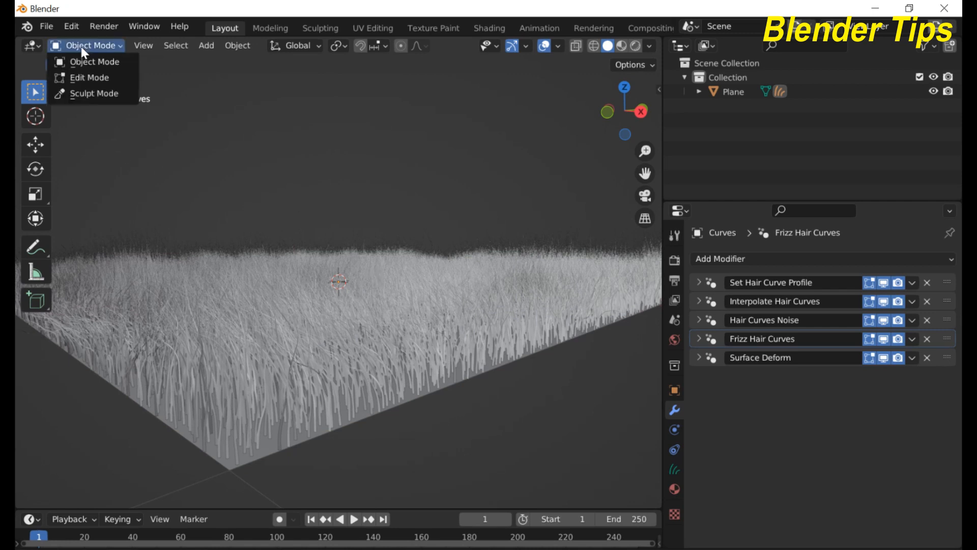
{"action": "left_click", "coordinate": [93, 93]}
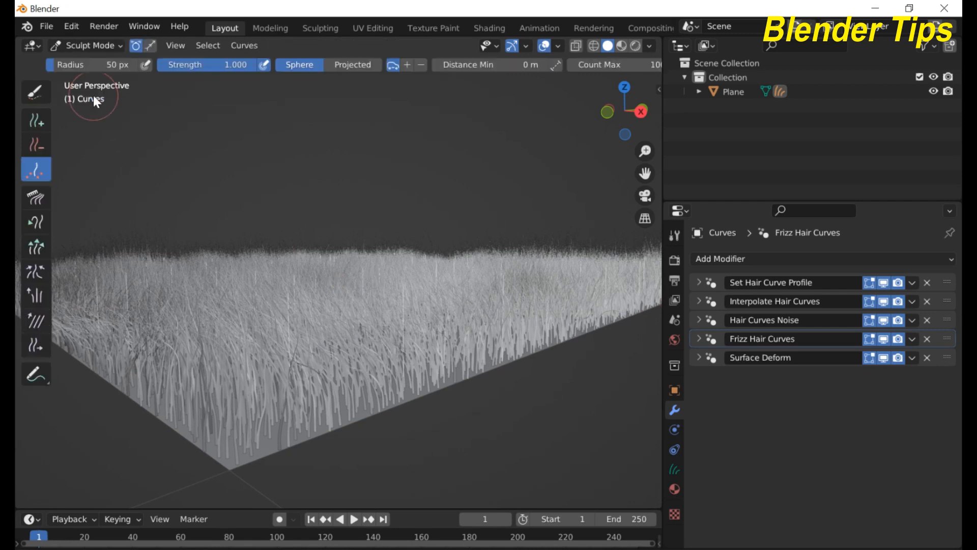
{"action": "left_click", "coordinate": [241, 50]}
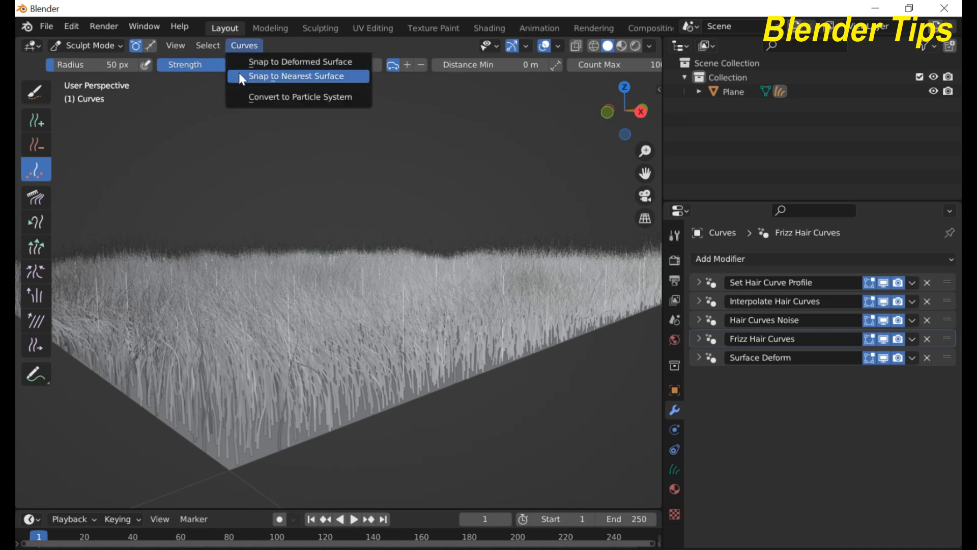
{"action": "left_click", "coordinate": [253, 61]}
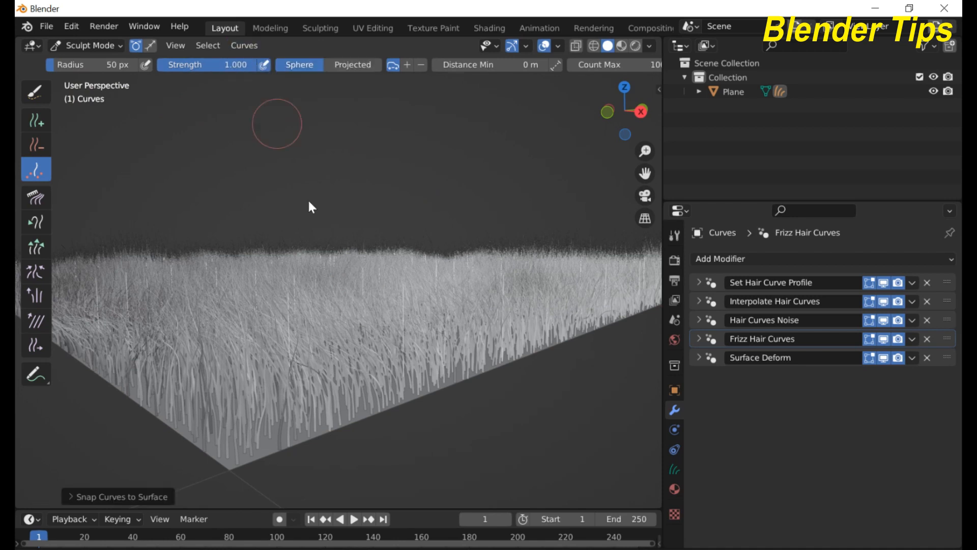
{"action": "scroll", "coordinate": [371, 316], "scroll_direction": "up", "scroll_amount": 3}
{"action": "scroll", "coordinate": [371, 316], "scroll_direction": "down", "scroll_amount": 7}
{"action": "middle_click_drag", "start_coordinate": [371, 316], "coordinate": [375, 322]}
{"action": "scroll", "coordinate": [374, 321], "scroll_direction": "up", "scroll_amount": 2}
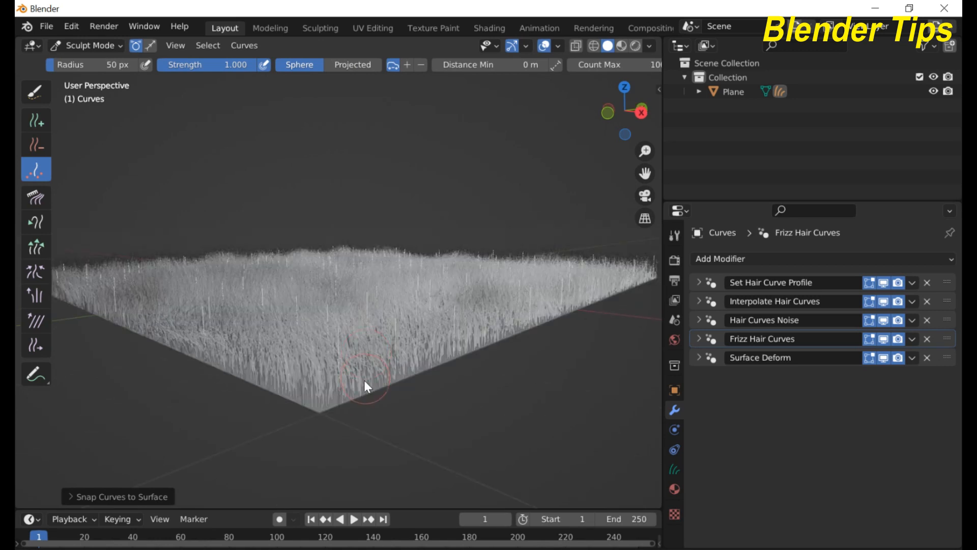
{"action": "scroll", "coordinate": [325, 312], "scroll_direction": "up", "scroll_amount": 3}
{"action": "scroll", "coordinate": [326, 312], "scroll_direction": "down", "scroll_amount": 3}
{"action": "scroll", "coordinate": [322, 363], "scroll_direction": "up", "scroll_amount": 2}
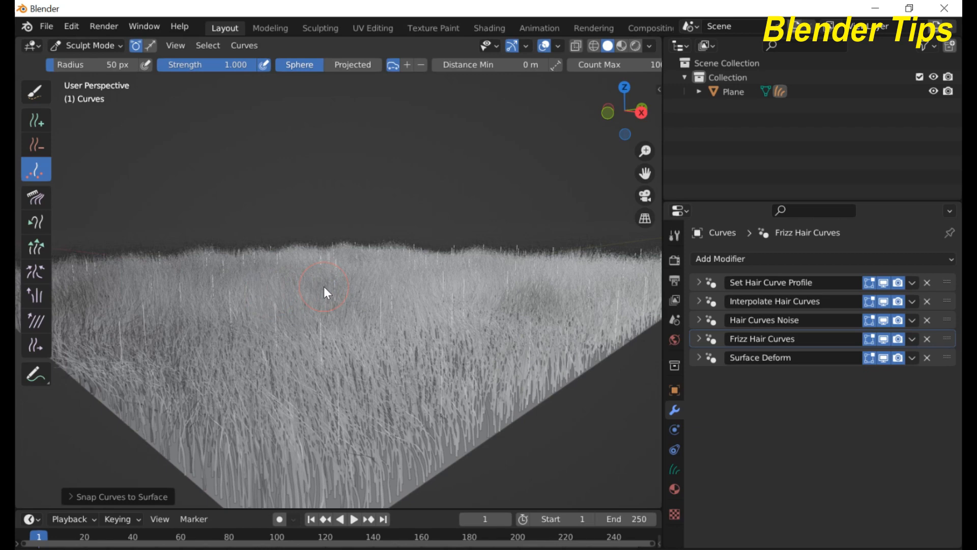
{"action": "scroll", "coordinate": [346, 282], "scroll_direction": "down", "scroll_amount": 4}
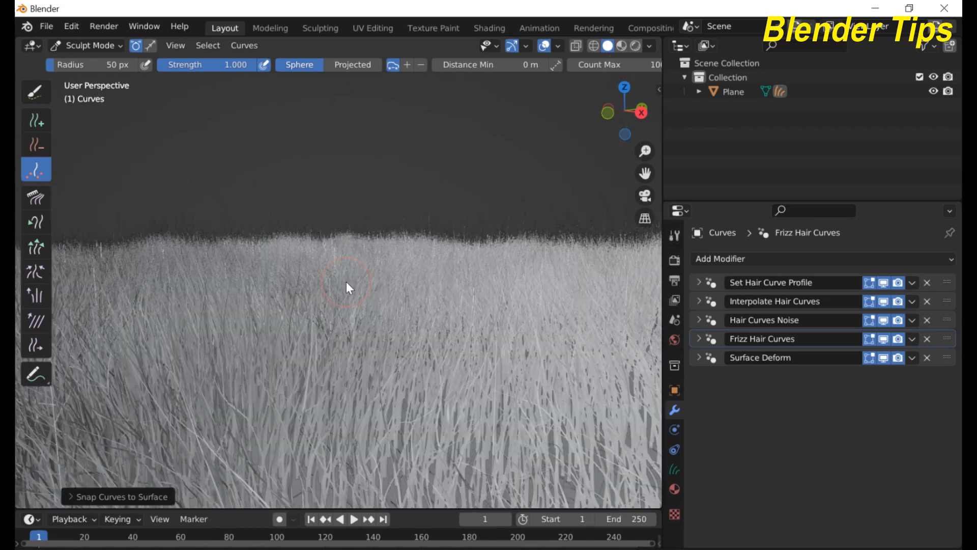
{"action": "middle_click_drag", "start_coordinate": [346, 282], "coordinate": [426, 265]}
{"action": "scroll", "coordinate": [381, 313], "scroll_direction": "up", "scroll_amount": 3}
{"action": "scroll", "coordinate": [380, 313], "scroll_direction": "down", "scroll_amount": 3}
{"action": "scroll", "coordinate": [358, 270], "scroll_direction": "up", "scroll_amount": 3}
{"action": "scroll", "coordinate": [359, 269], "scroll_direction": "up", "scroll_amount": 3}
{"action": "scroll", "coordinate": [359, 270], "scroll_direction": "down", "scroll_amount": 3}
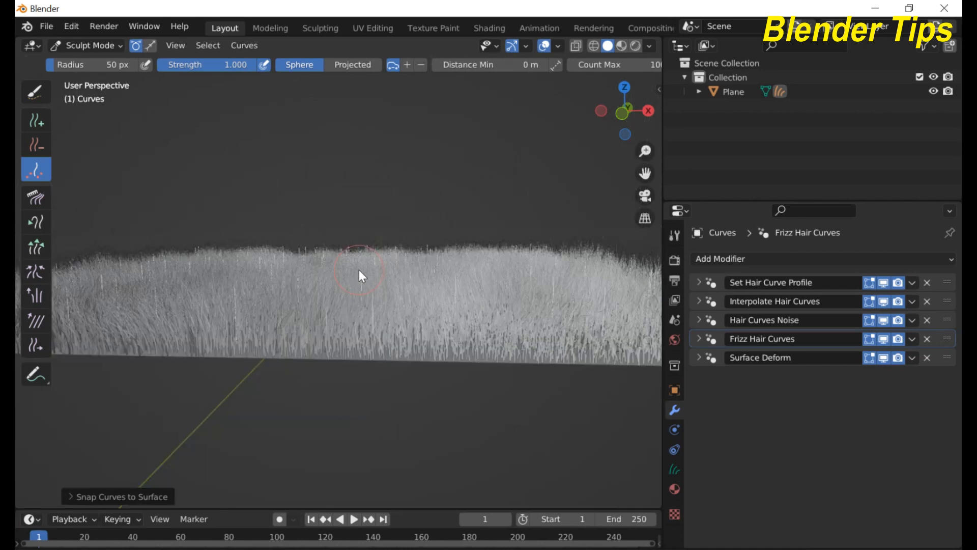
{"action": "middle_click_drag", "start_coordinate": [359, 270], "coordinate": [230, 296]}
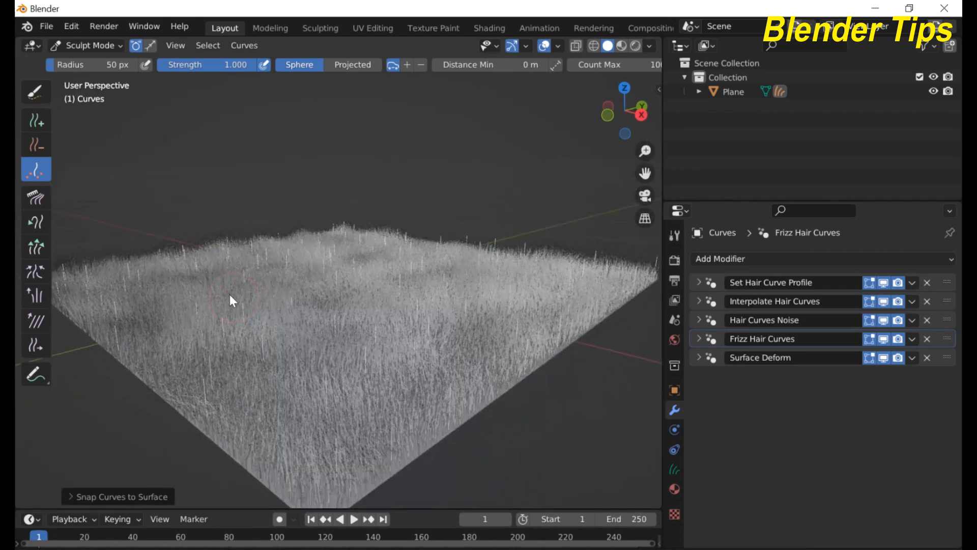
{"action": "left_click", "coordinate": [115, 48]}
Step: In Object Mode, select the hair plane and rotate it 90° about X
{"action": "left_click", "coordinate": [104, 64]}
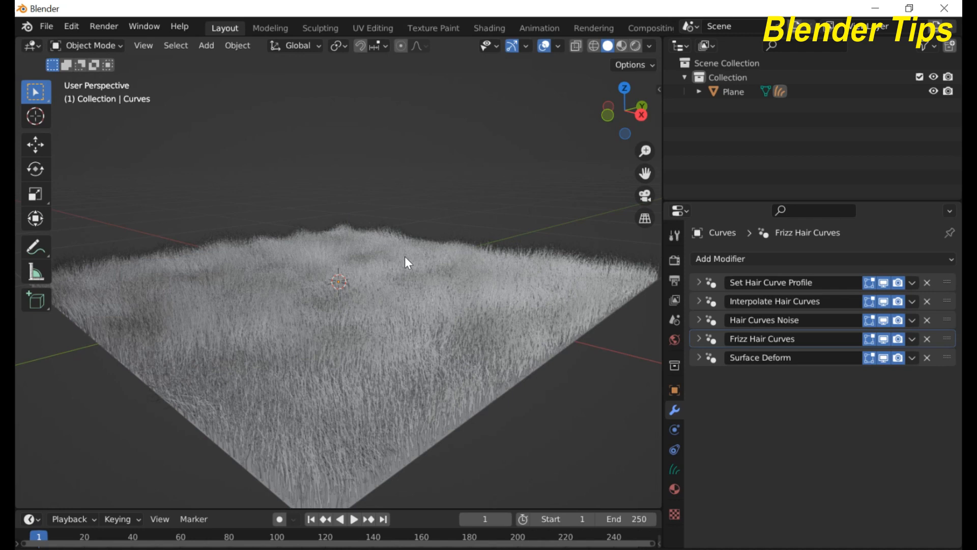
{"action": "scroll", "coordinate": [323, 292], "scroll_direction": "up", "scroll_amount": 2}
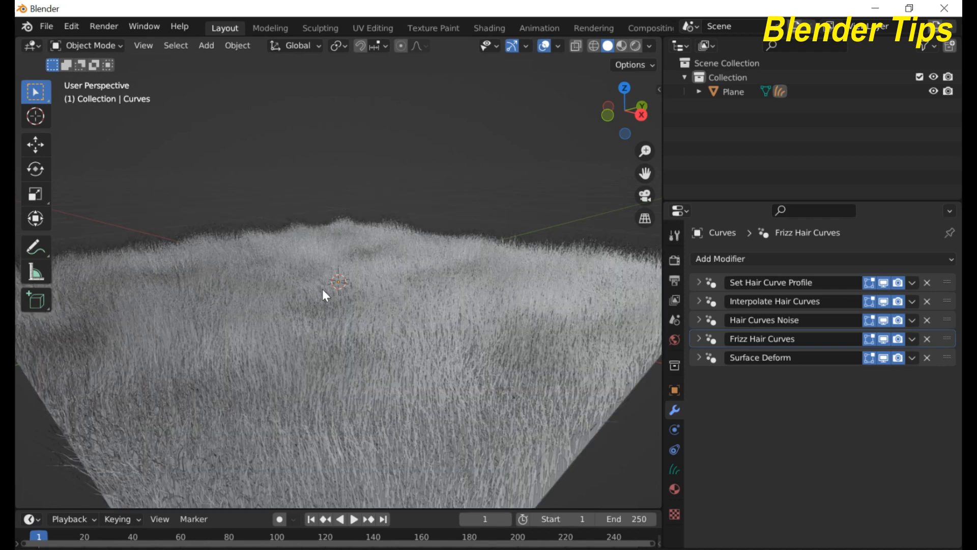
{"action": "scroll", "coordinate": [323, 291], "scroll_direction": "down", "scroll_amount": 3}
{"action": "scroll", "coordinate": [323, 291], "scroll_direction": "up", "scroll_amount": 1}
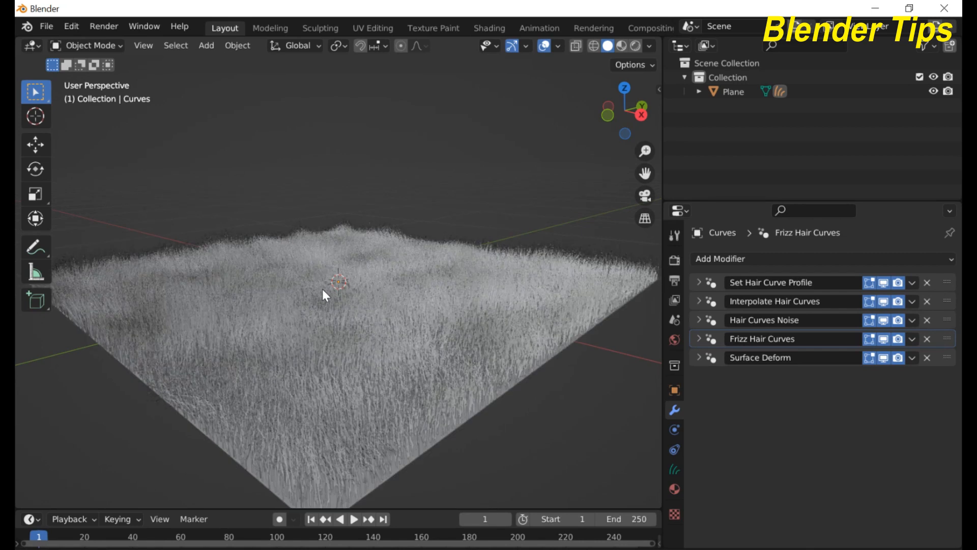
{"action": "scroll", "coordinate": [323, 291], "scroll_direction": "down", "scroll_amount": 1}
{"action": "left_click", "coordinate": [322, 289]}
{"action": "scroll", "coordinate": [322, 289], "scroll_direction": "up", "scroll_amount": 1}
{"action": "scroll", "coordinate": [322, 289], "scroll_direction": "down", "scroll_amount": 1}
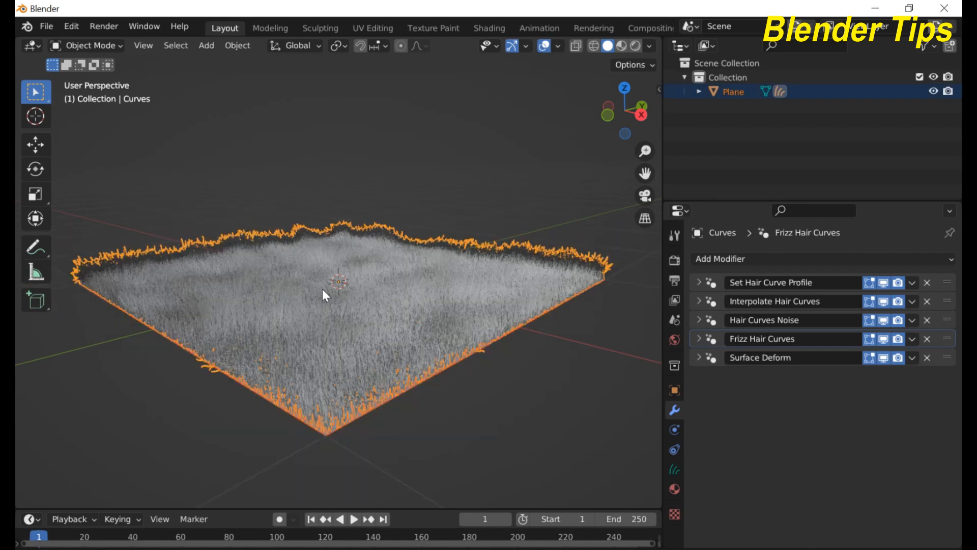
{"action": "type", "text": "r"}
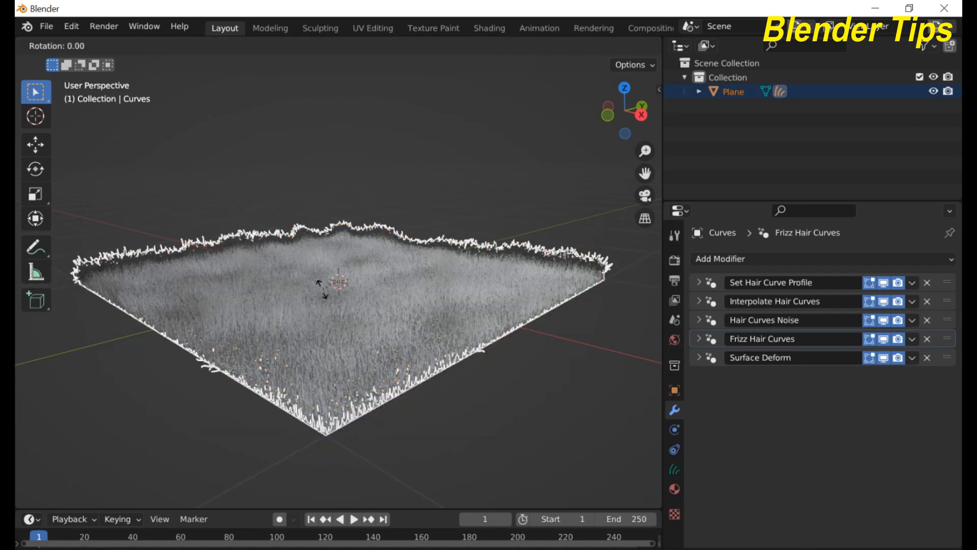
{"action": "type", "text": "x"}
{"action": "type", "text": "90"}
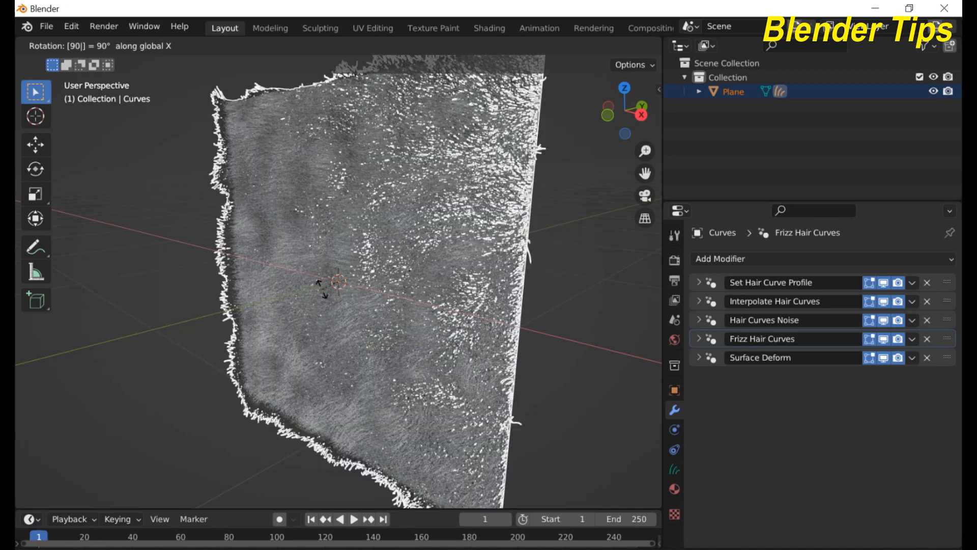
{"action": "key", "text": "Return"}
Step: View the upright plane from the front, then edge-on from the right
{"action": "key", "text": "KP_1"}
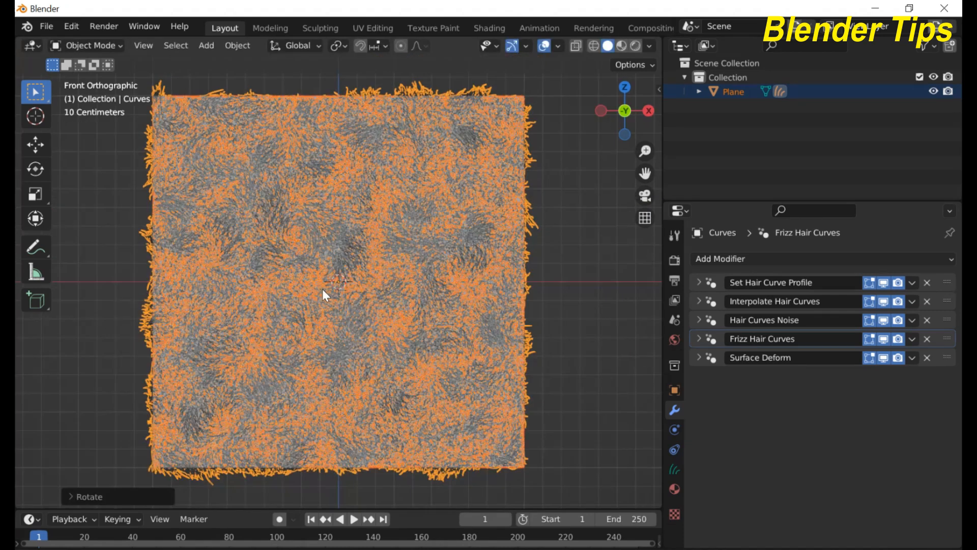
{"action": "key", "text": "KP_3"}
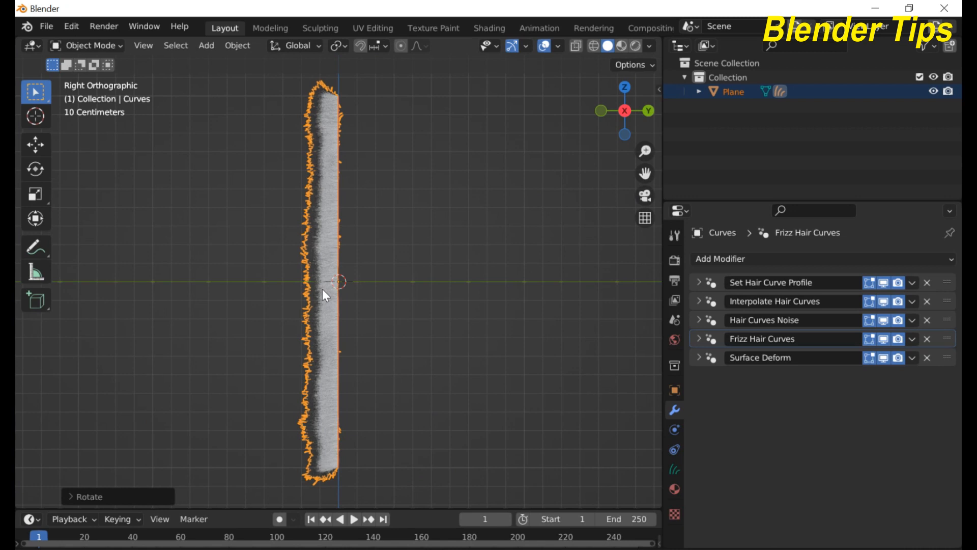
{"action": "scroll", "coordinate": [328, 290], "scroll_direction": "up", "scroll_amount": 2}
{"action": "scroll", "coordinate": [328, 291], "scroll_direction": "down", "scroll_amount": 3}
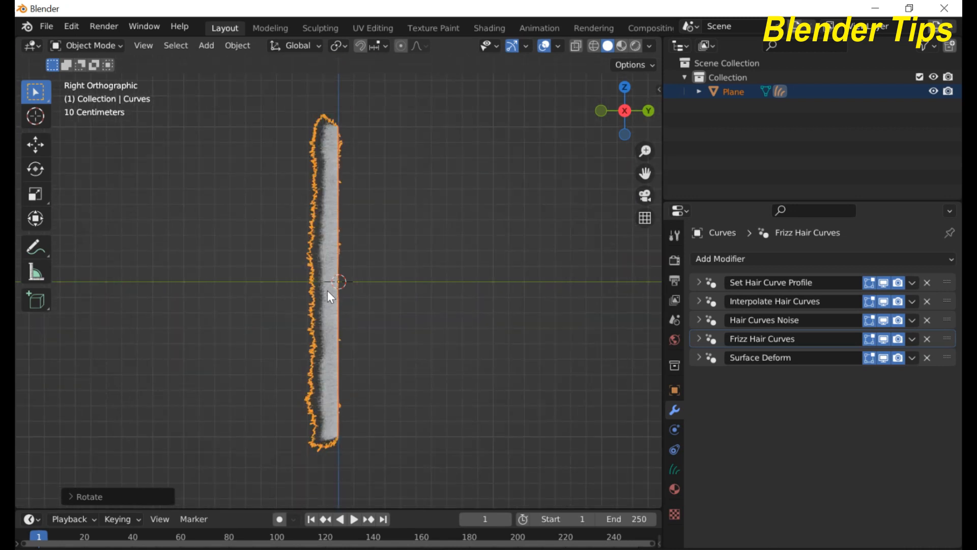
{"action": "left_click", "coordinate": [98, 47]}
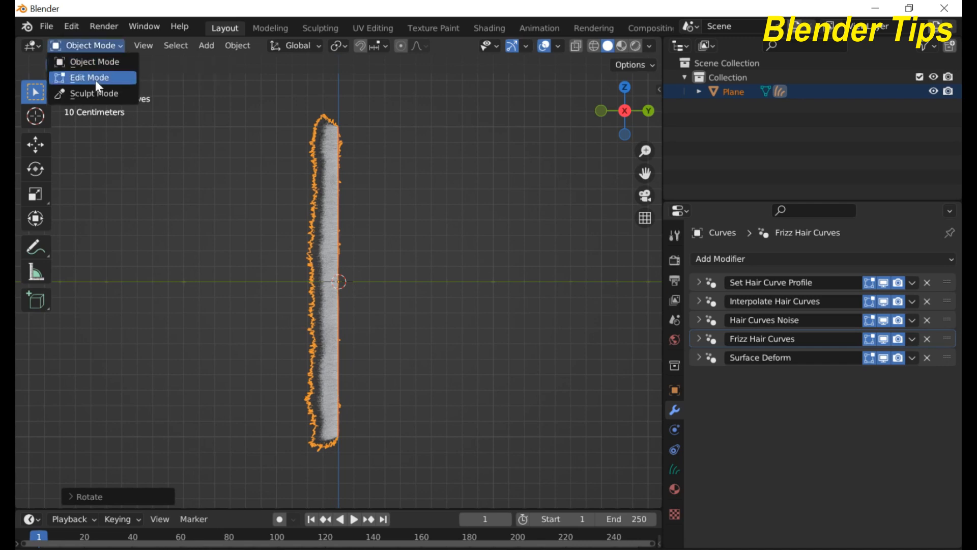
Step: Enter Sculpt Mode with a 134 px Snake Hook brush and Projected falloff
{"action": "left_click", "coordinate": [95, 93]}
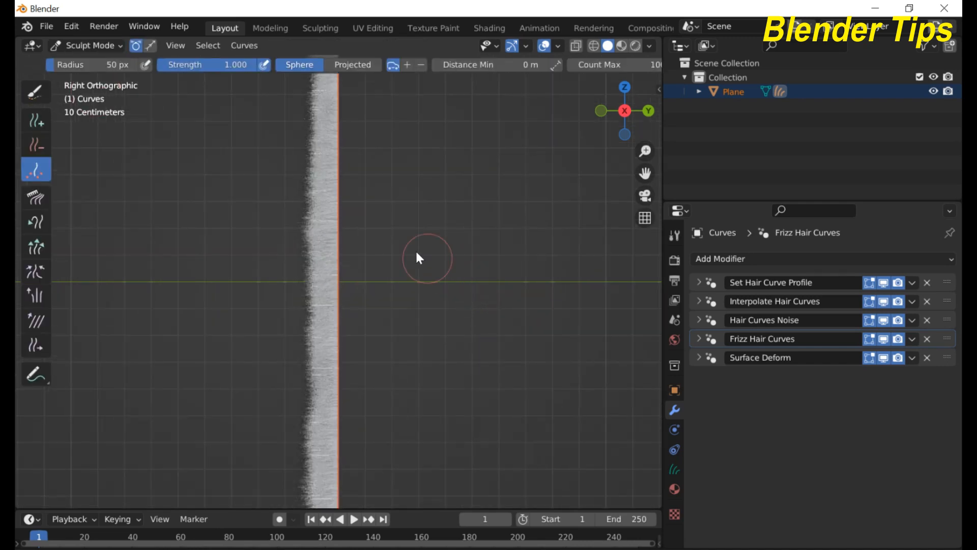
{"action": "scroll", "coordinate": [406, 243], "scroll_direction": "down", "scroll_amount": 2}
{"action": "scroll", "coordinate": [307, 264], "scroll_direction": "down", "scroll_amount": 2}
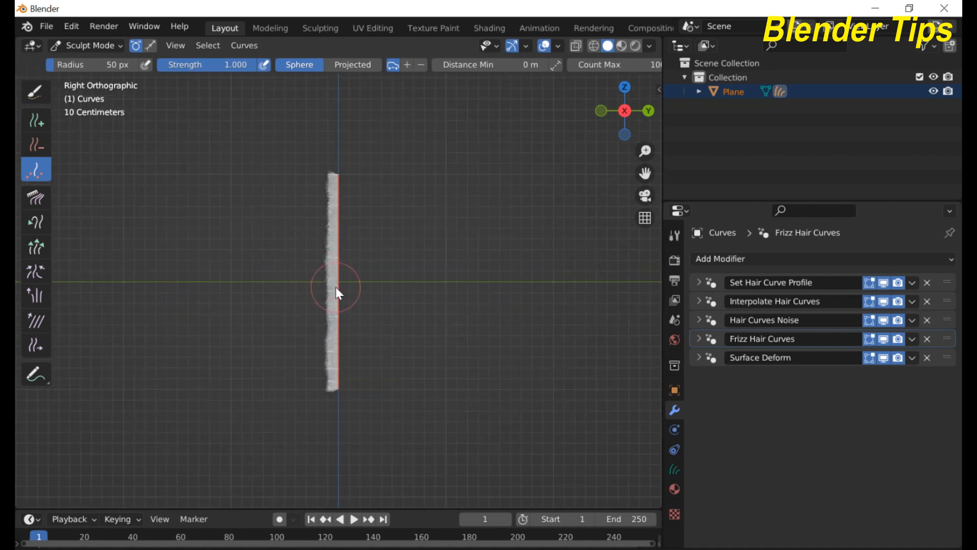
{"action": "key", "text": "f"}
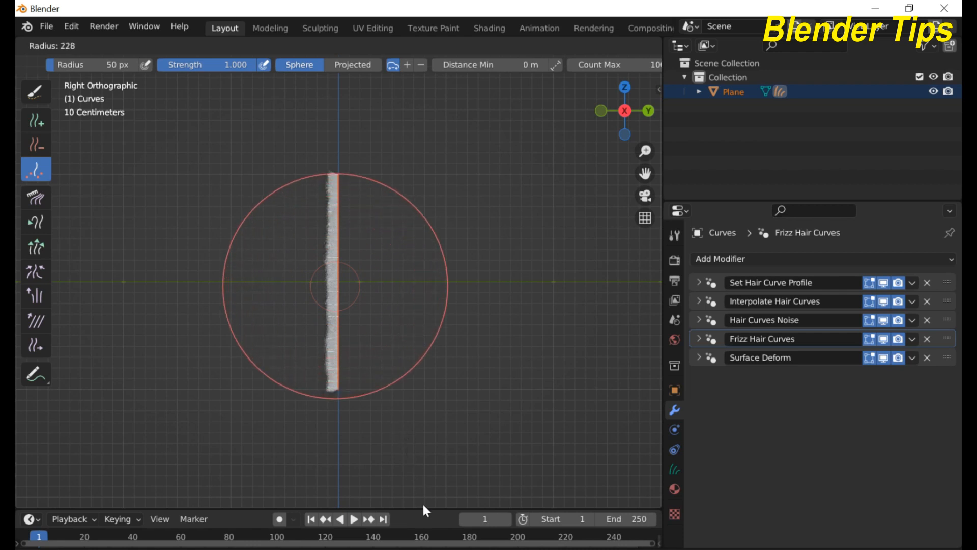
{"action": "left_click", "coordinate": [377, 412]}
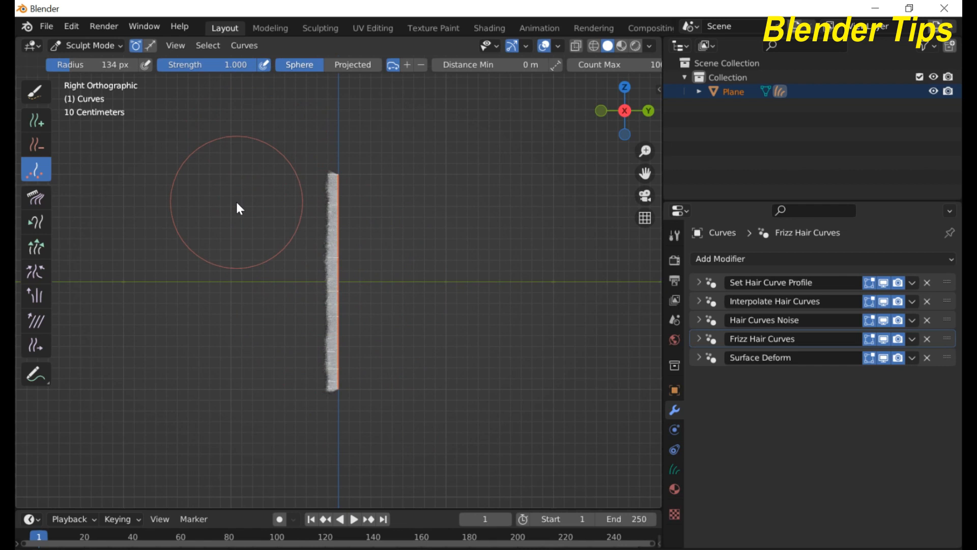
{"action": "left_click", "coordinate": [37, 224]}
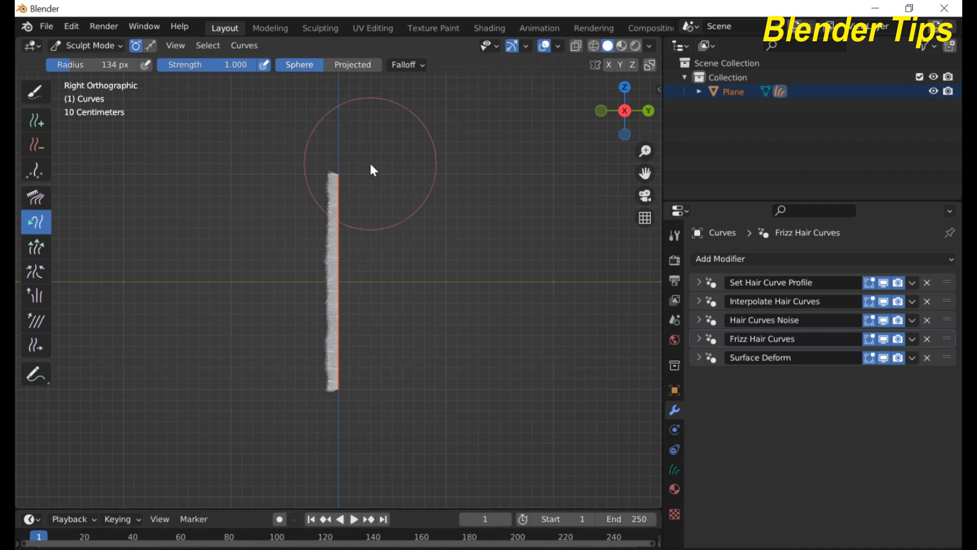
{"action": "left_click", "coordinate": [346, 65]}
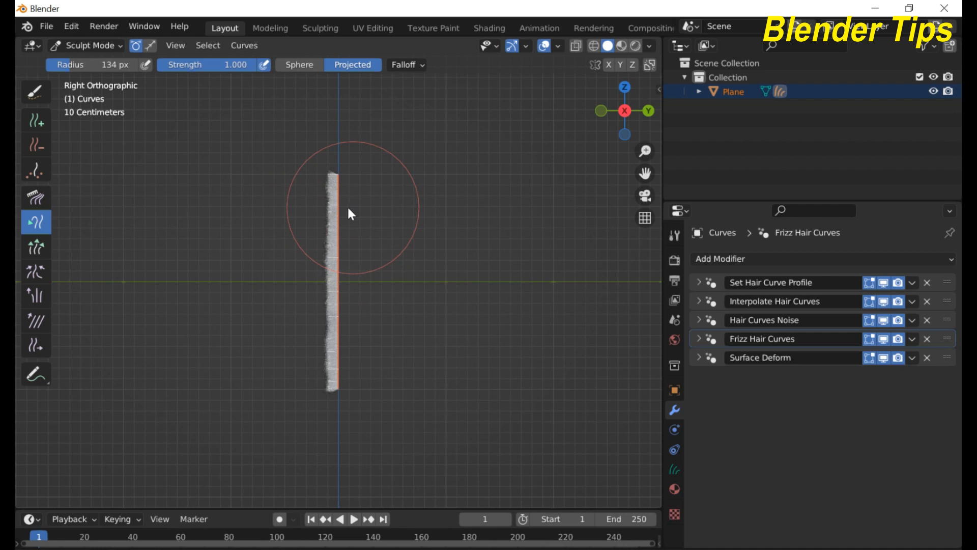
Step: Pull the hair leftward into three wavy bulges, filling the gaps between them
{"action": "left_click_drag", "start_coordinate": [340, 204], "coordinate": [292, 210]}
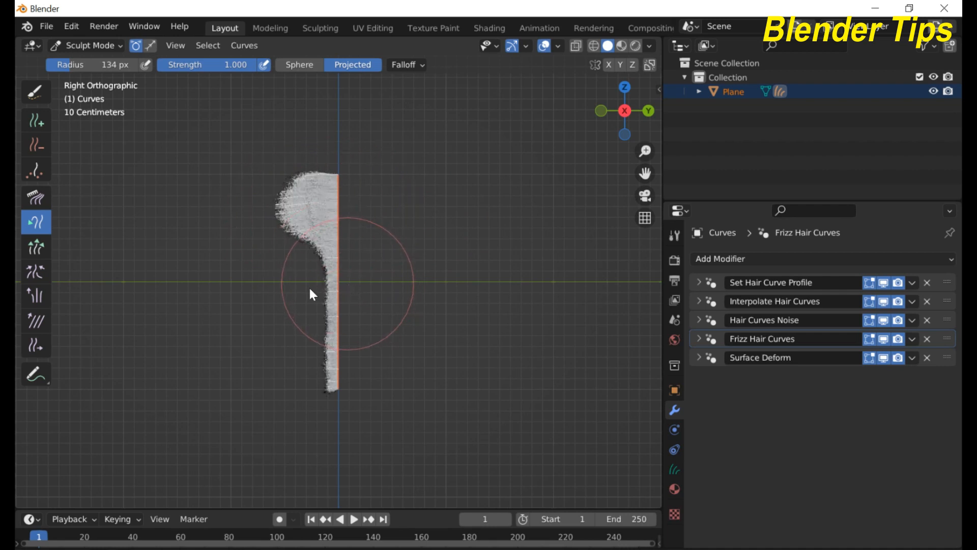
{"action": "left_click_drag", "start_coordinate": [347, 283], "coordinate": [297, 294]}
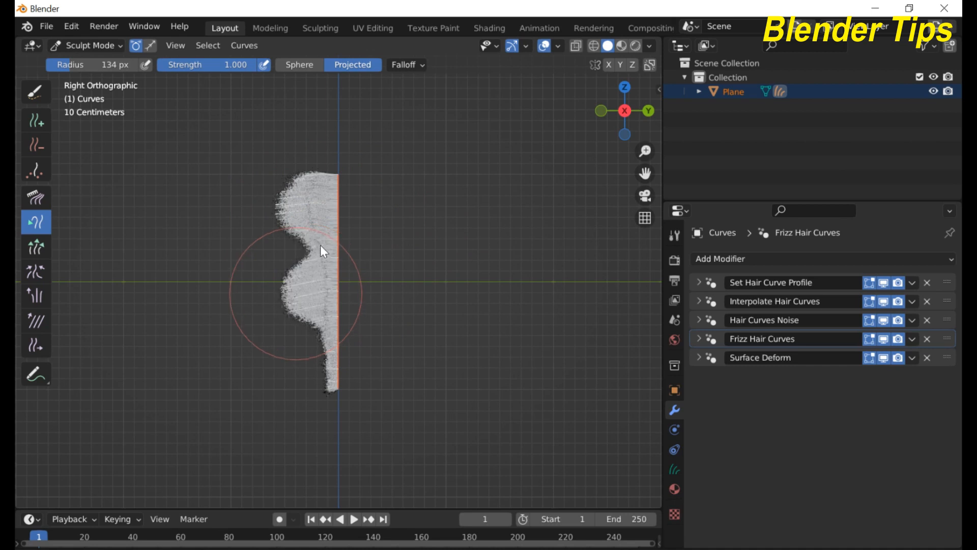
{"action": "mouse_move", "coordinate": [316, 246]}
{"action": "left_mouse_down"}
{"action": "mouse_move", "coordinate": [296, 247]}
{"action": "mouse_move", "coordinate": [300, 253]}
{"action": "left_mouse_up"}
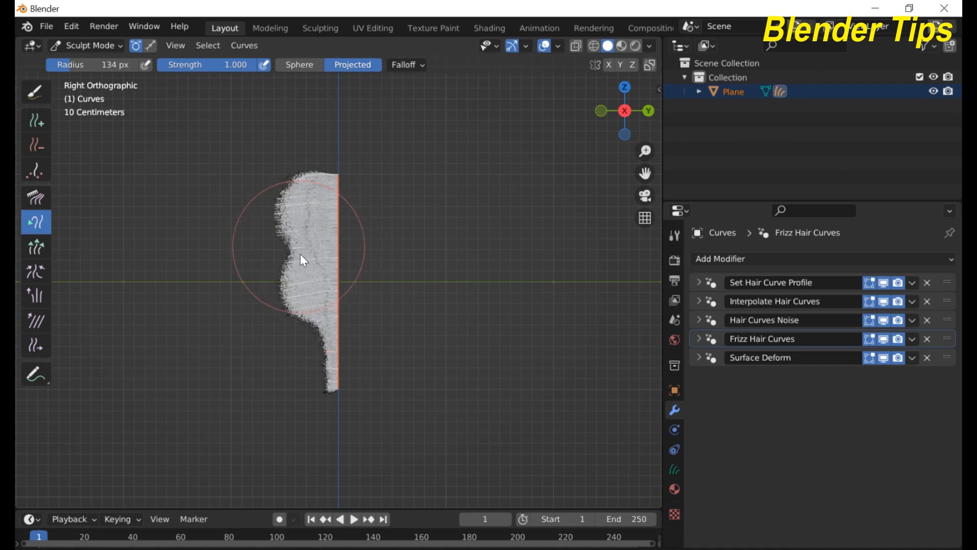
{"action": "left_click_drag", "start_coordinate": [335, 366], "coordinate": [288, 369]}
{"action": "left_click_drag", "start_coordinate": [317, 326], "coordinate": [292, 317]}
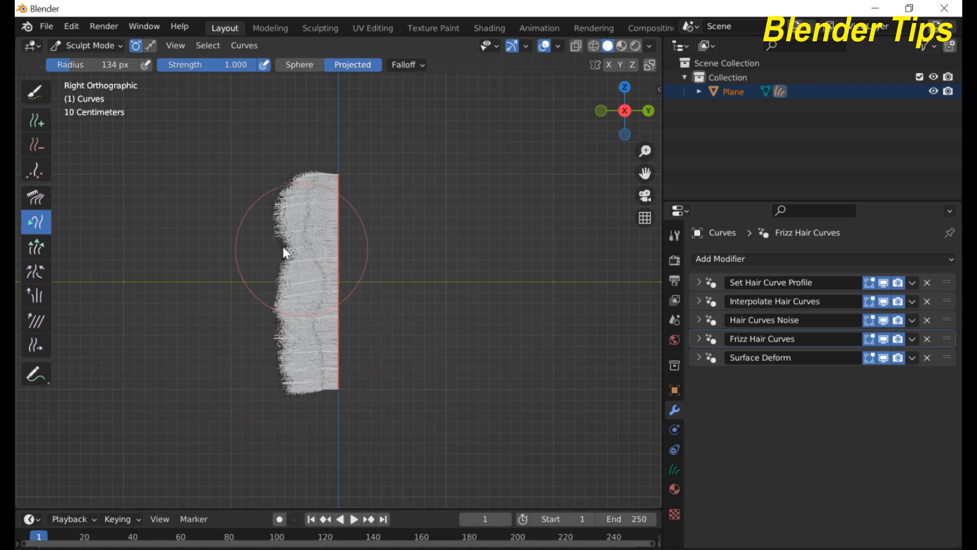
{"action": "left_click_drag", "start_coordinate": [283, 246], "coordinate": [276, 246]}
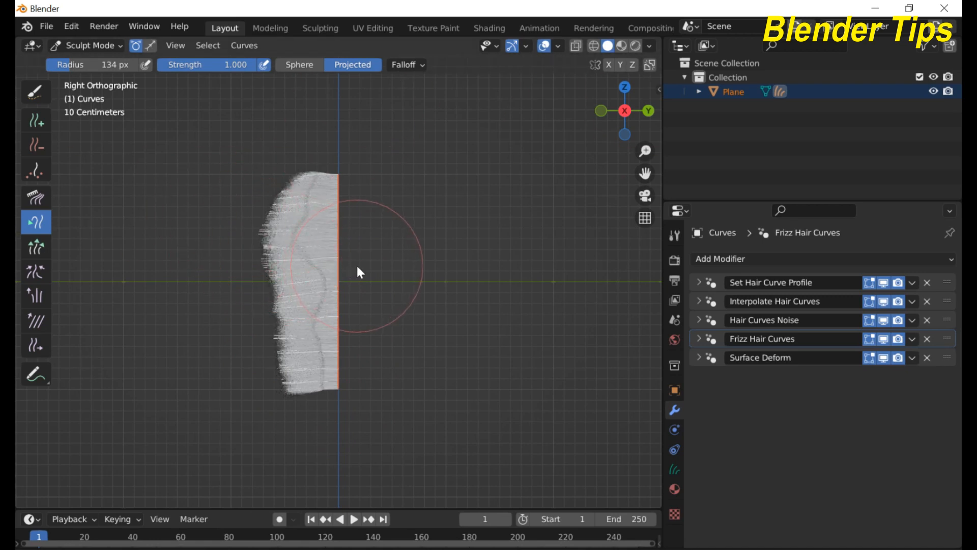
{"action": "middle_click_drag", "start_coordinate": [356, 264], "coordinate": [463, 266]}
{"action": "scroll", "coordinate": [438, 242], "scroll_direction": "up", "scroll_amount": 2}
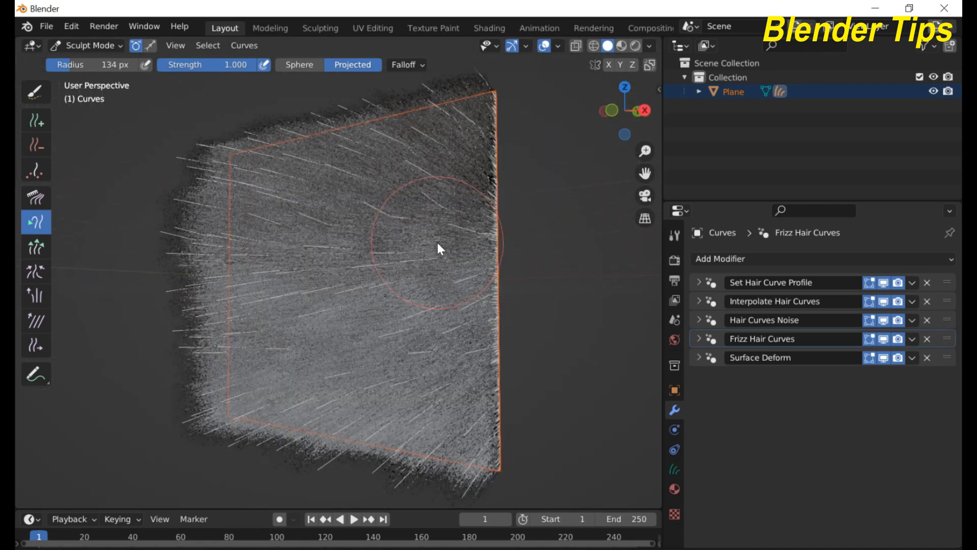
{"action": "scroll", "coordinate": [417, 229], "scroll_direction": "down", "scroll_amount": 2}
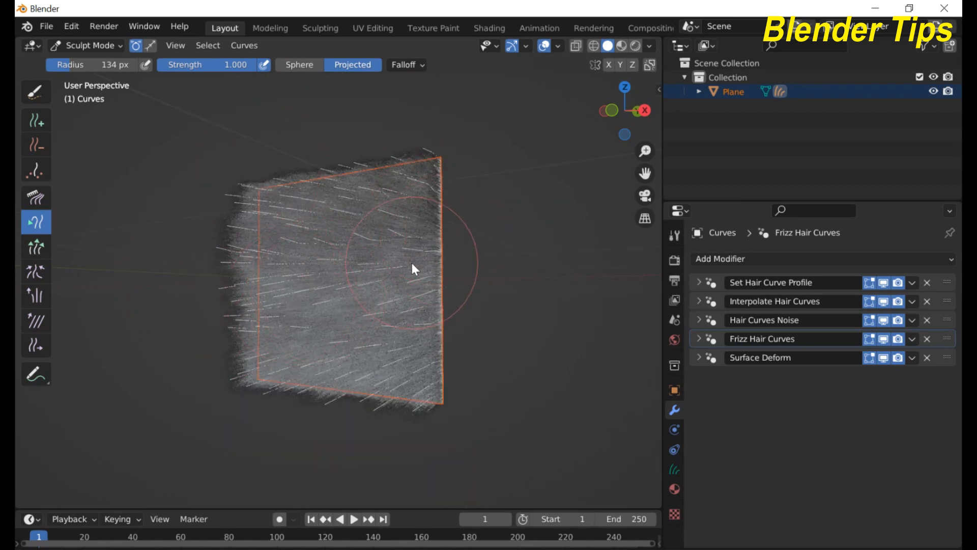
{"action": "key", "text": "KP_3"}
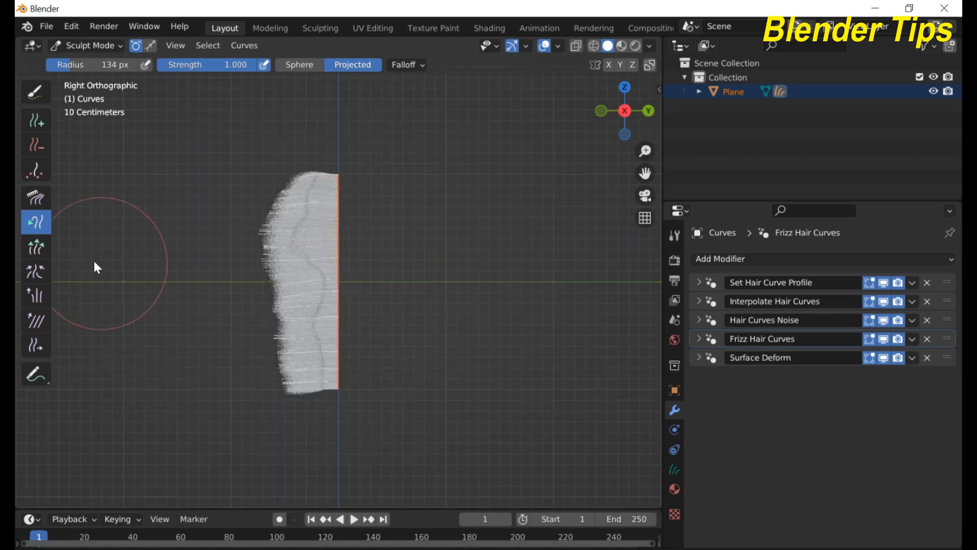
Step: Comb the hair's upper-left edge downward with the Comb brush, then view it from the front
{"action": "left_click", "coordinate": [34, 198]}
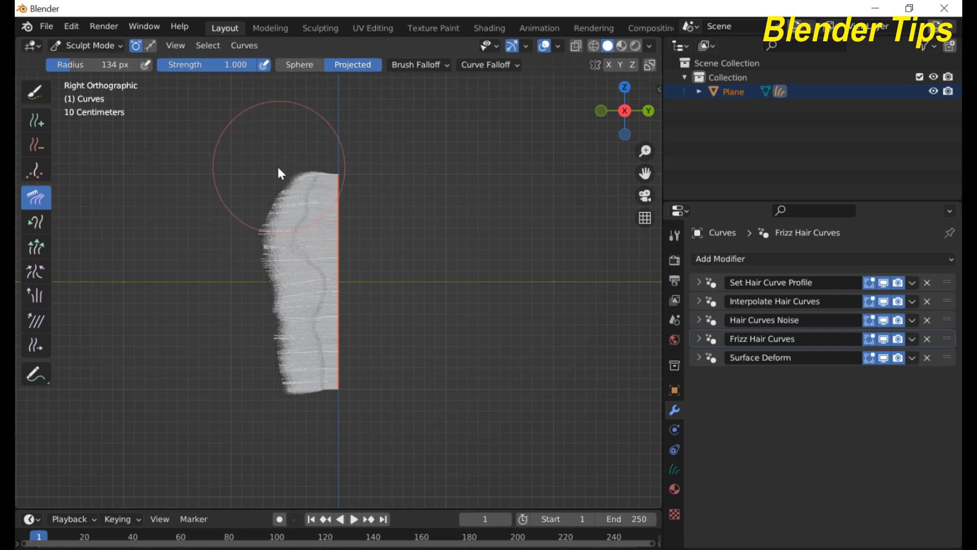
{"action": "left_click_drag", "start_coordinate": [277, 167], "coordinate": [285, 426]}
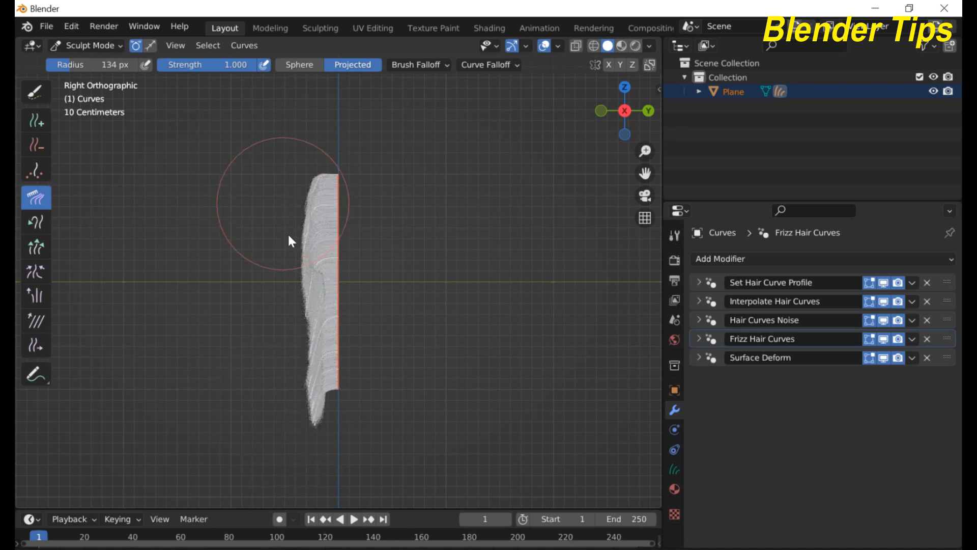
{"action": "left_click_drag", "start_coordinate": [287, 245], "coordinate": [291, 299]}
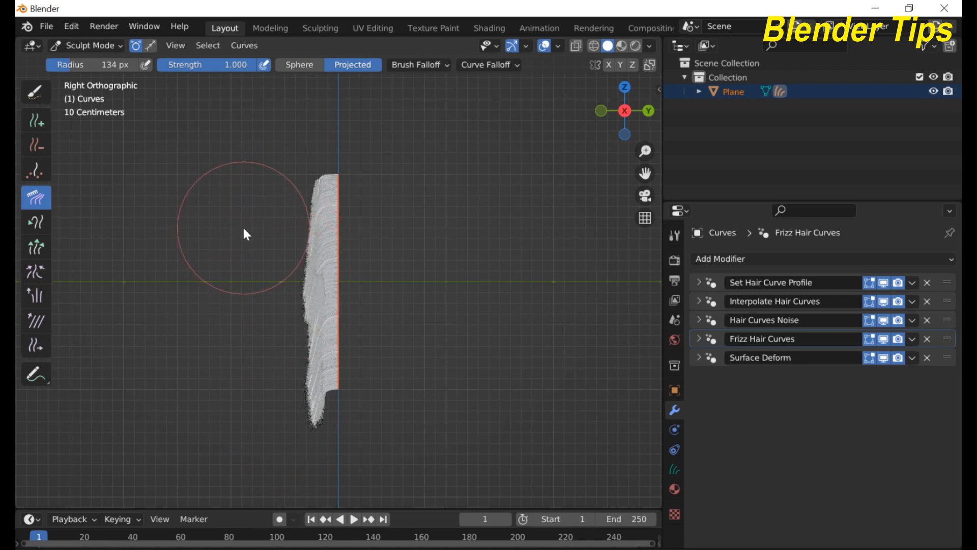
{"action": "key", "text": "KP_1"}
{"action": "scroll", "coordinate": [276, 224], "scroll_direction": "up", "scroll_amount": 5}
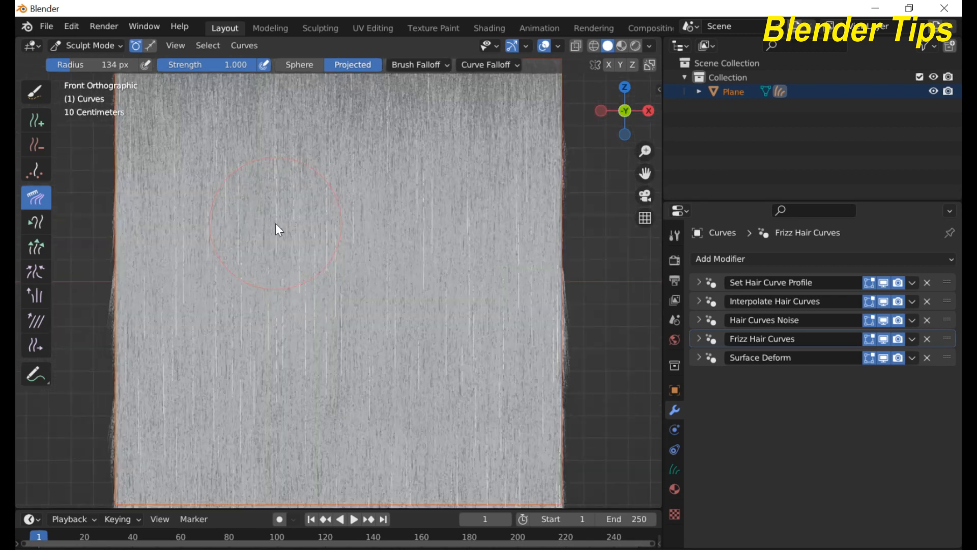
{"action": "scroll", "coordinate": [276, 224], "scroll_direction": "down", "scroll_amount": 6}
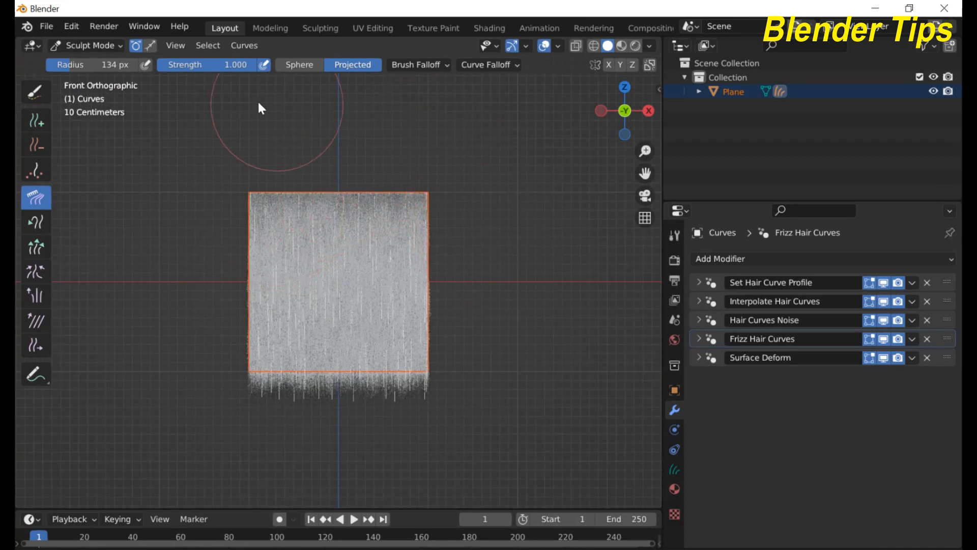
Step: Leave hair sculpting and switch back to Object Mode
{"action": "left_click", "coordinate": [116, 48]}
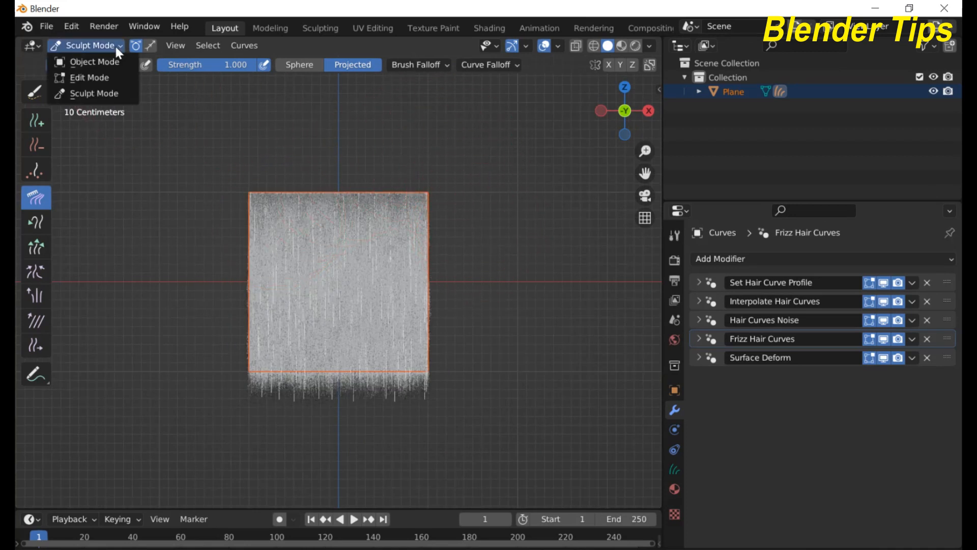
{"action": "left_click", "coordinate": [95, 61]}
{"action": "scroll", "coordinate": [454, 250], "scroll_direction": "up", "scroll_amount": 3}
{"action": "scroll", "coordinate": [381, 275], "scroll_direction": "down", "scroll_amount": 2}
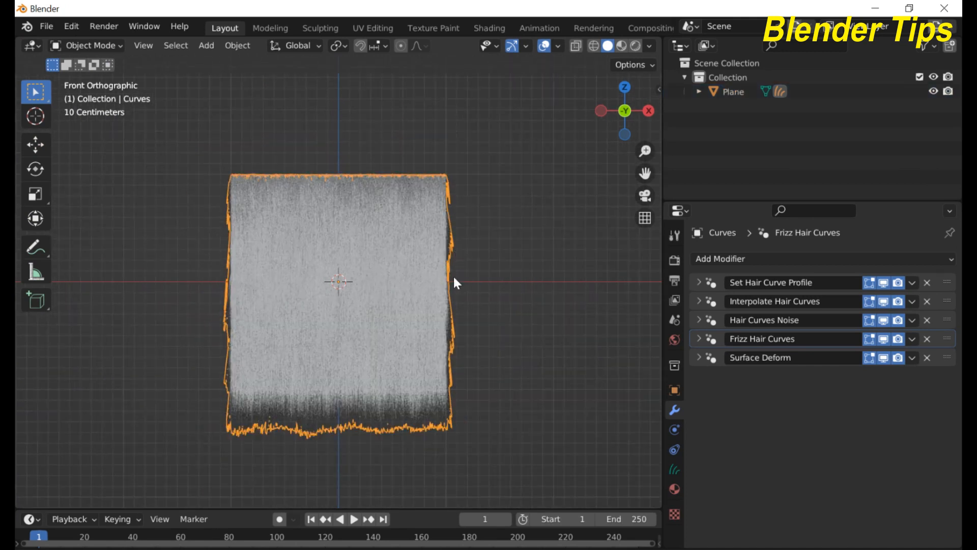
{"action": "scroll", "coordinate": [453, 277], "scroll_direction": "up", "scroll_amount": 2}
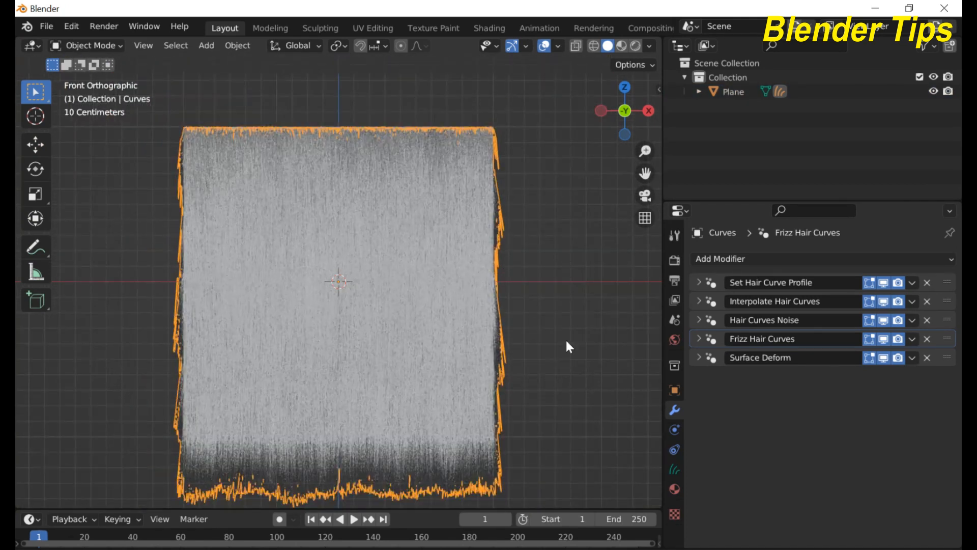
Step: Give the Fur Material a deep orange viewport colour (hue 0.024, saturation 1.000, value 0.524)
{"action": "left_click", "coordinate": [675, 489]}
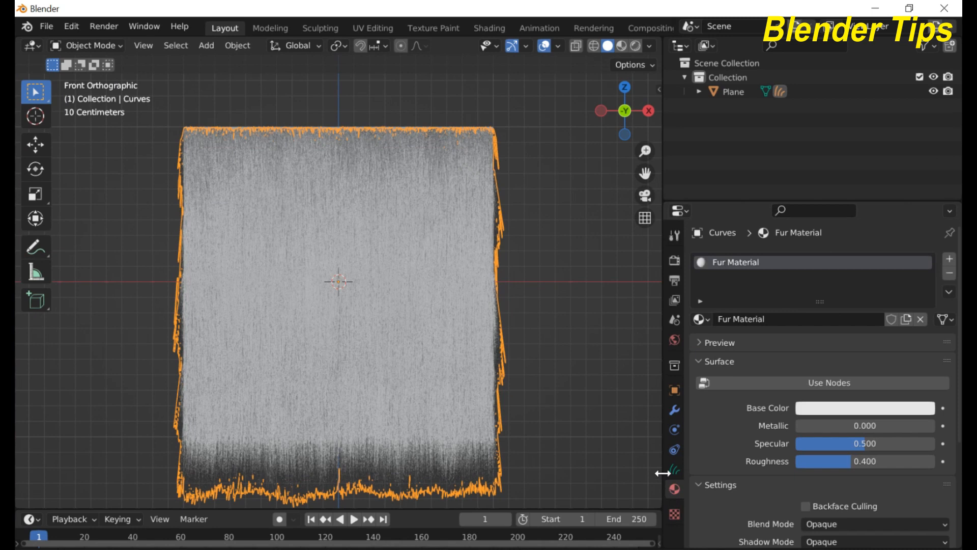
{"action": "left_click_drag", "start_coordinate": [664, 469], "coordinate": [654, 470]}
{"action": "scroll", "coordinate": [783, 400], "scroll_direction": "down", "scroll_amount": 5}
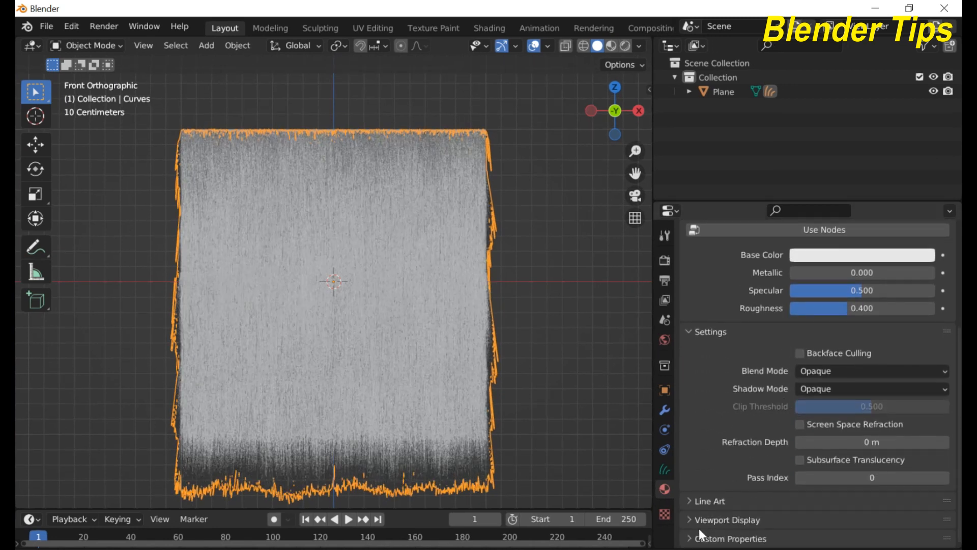
{"action": "left_click", "coordinate": [684, 517]}
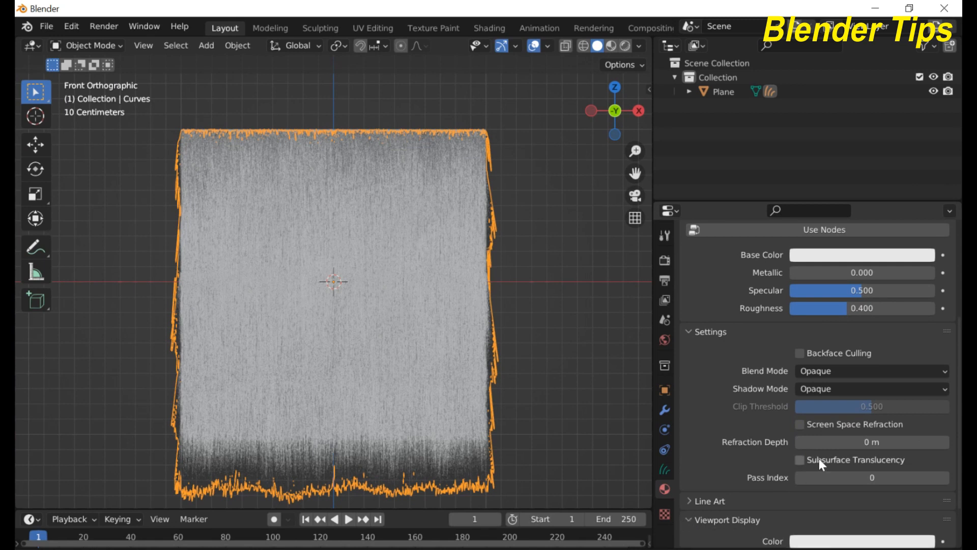
{"action": "scroll", "coordinate": [820, 458], "scroll_direction": "down", "scroll_amount": 2}
{"action": "left_click", "coordinate": [838, 486]}
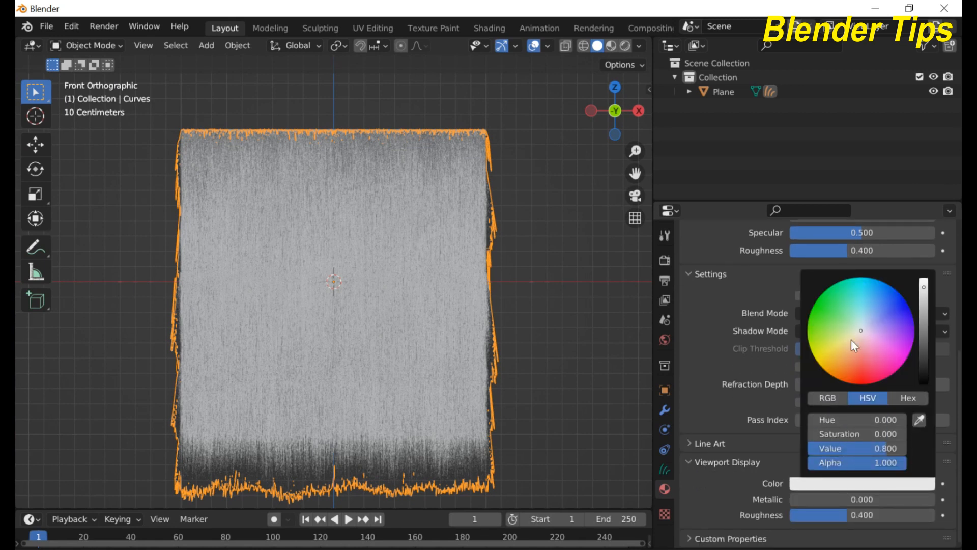
{"action": "left_click_drag", "start_coordinate": [860, 330], "coordinate": [838, 380]}
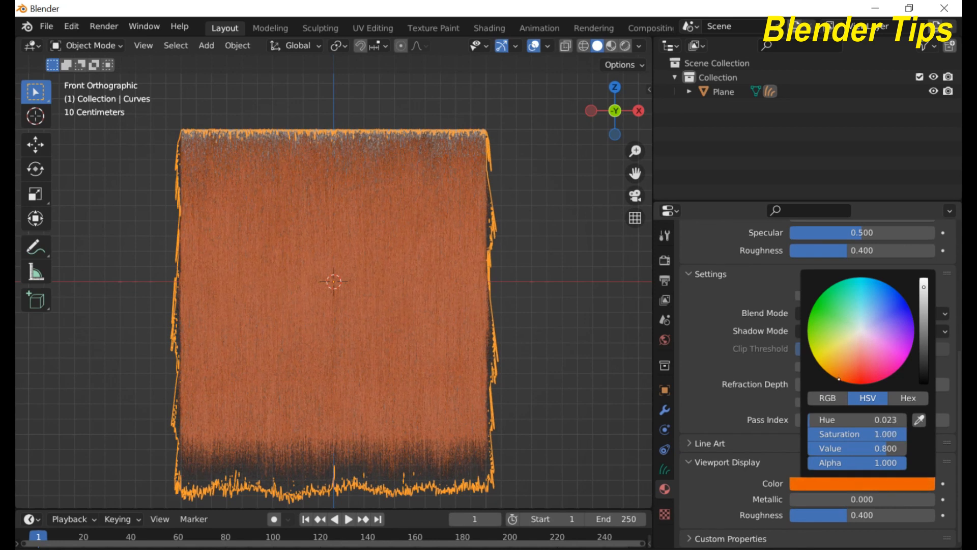
{"action": "left_click_drag", "start_coordinate": [924, 288], "coordinate": [923, 304]}
{"action": "left_click", "coordinate": [494, 273]}
Step: Return to the hair object's modifier list
{"action": "scroll", "coordinate": [450, 286], "scroll_direction": "up", "scroll_amount": 4}
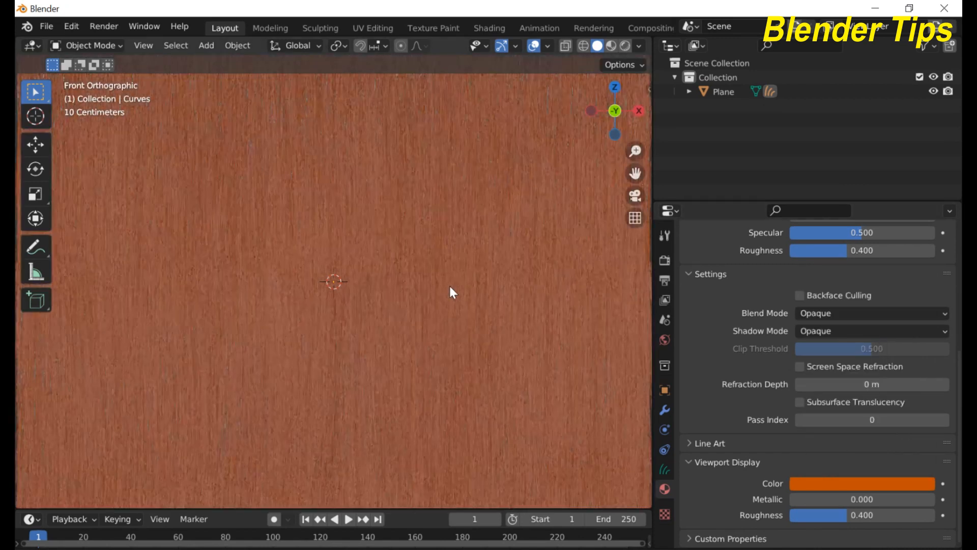
{"action": "scroll", "coordinate": [450, 287], "scroll_direction": "down", "scroll_amount": 5}
{"action": "scroll", "coordinate": [450, 287], "scroll_direction": "up", "scroll_amount": 1}
{"action": "scroll", "coordinate": [449, 284], "scroll_direction": "up", "scroll_amount": 2}
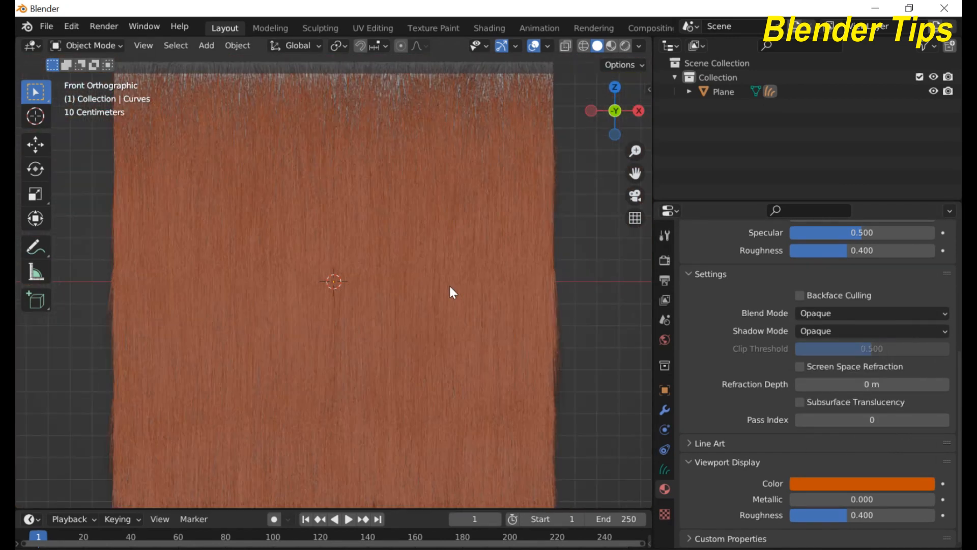
{"action": "scroll", "coordinate": [449, 287], "scroll_direction": "down", "scroll_amount": 1}
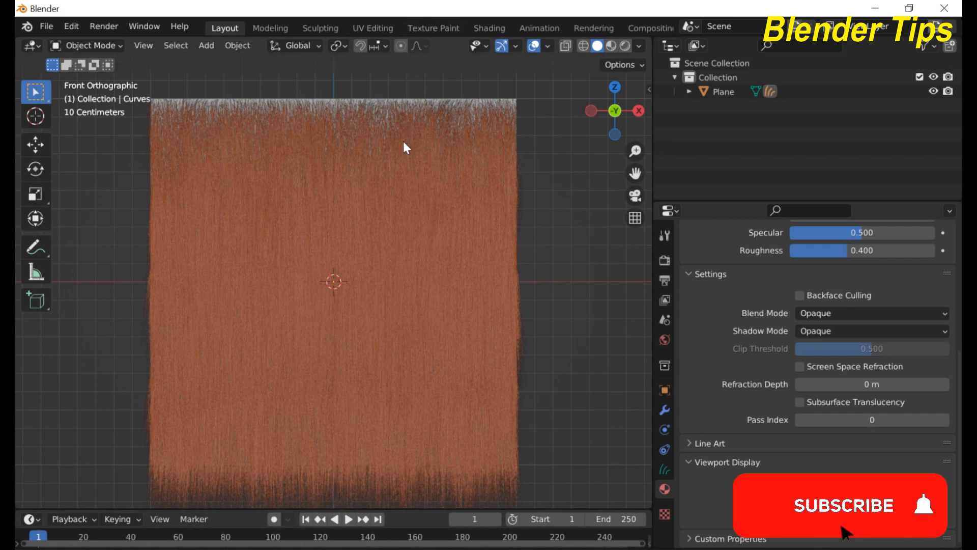
{"action": "scroll", "coordinate": [403, 142], "scroll_direction": "down", "scroll_amount": 1}
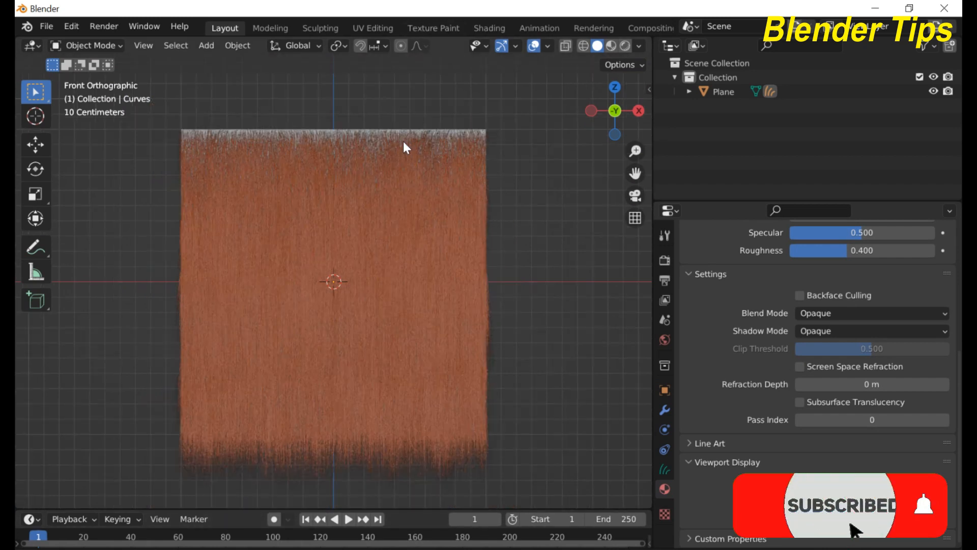
{"action": "left_click", "coordinate": [665, 410]}
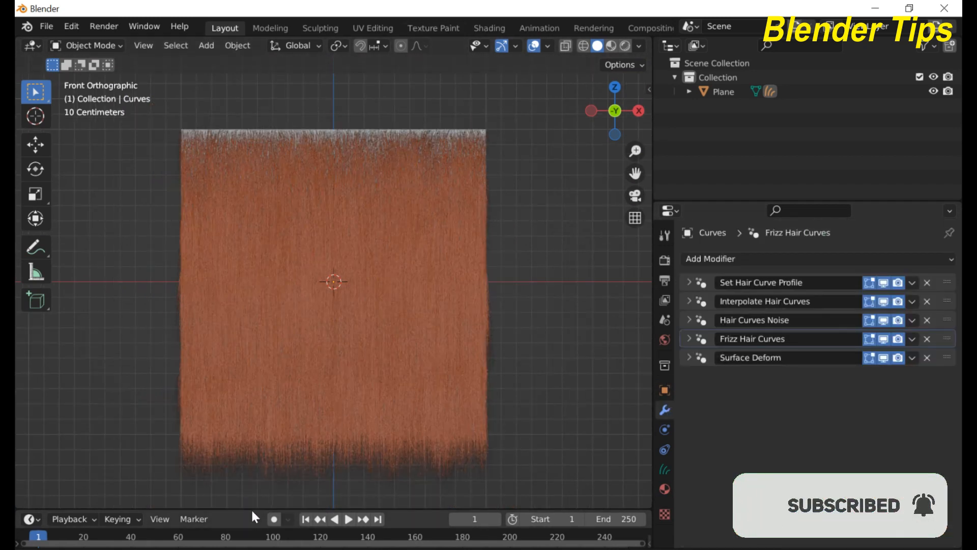
Step: Turn the timeline area into a taller Asset Browser showing the Essentials library
{"action": "left_click_drag", "start_coordinate": [249, 508], "coordinate": [251, 397]}
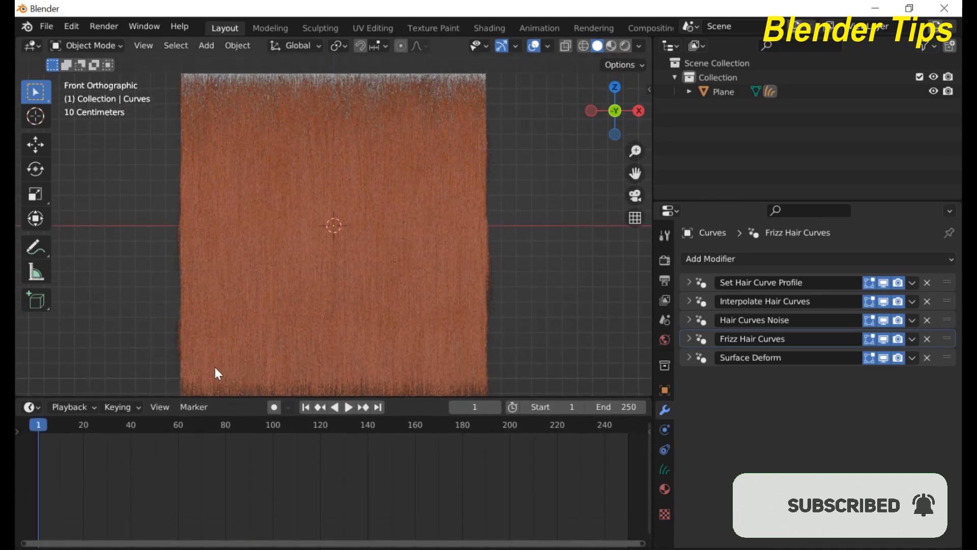
{"action": "left_click", "coordinate": [24, 407]}
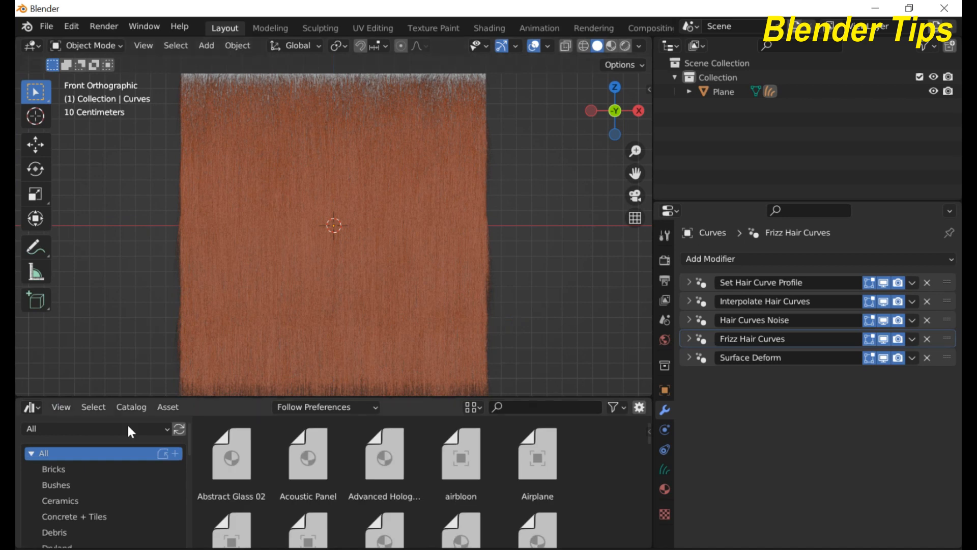
{"action": "left_click", "coordinate": [60, 430]}
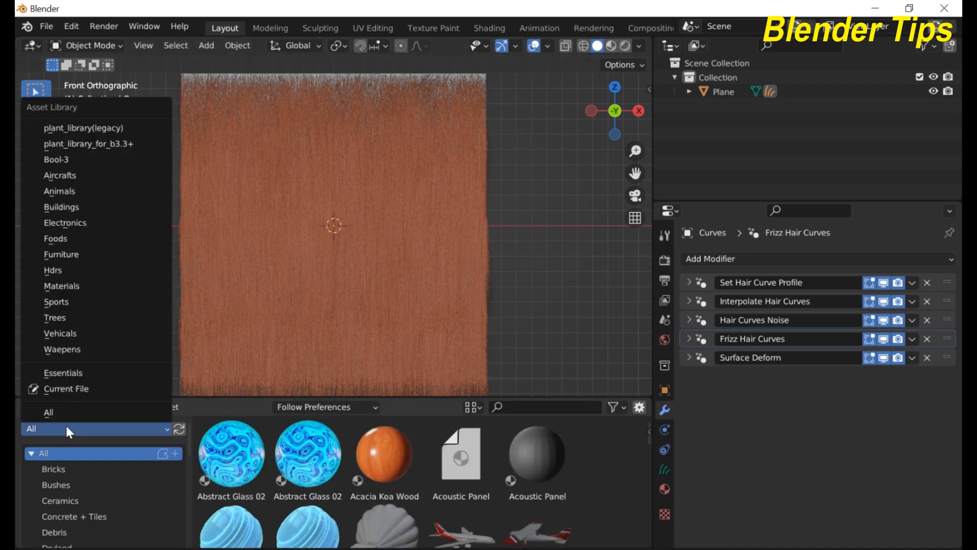
{"action": "left_click", "coordinate": [59, 373]}
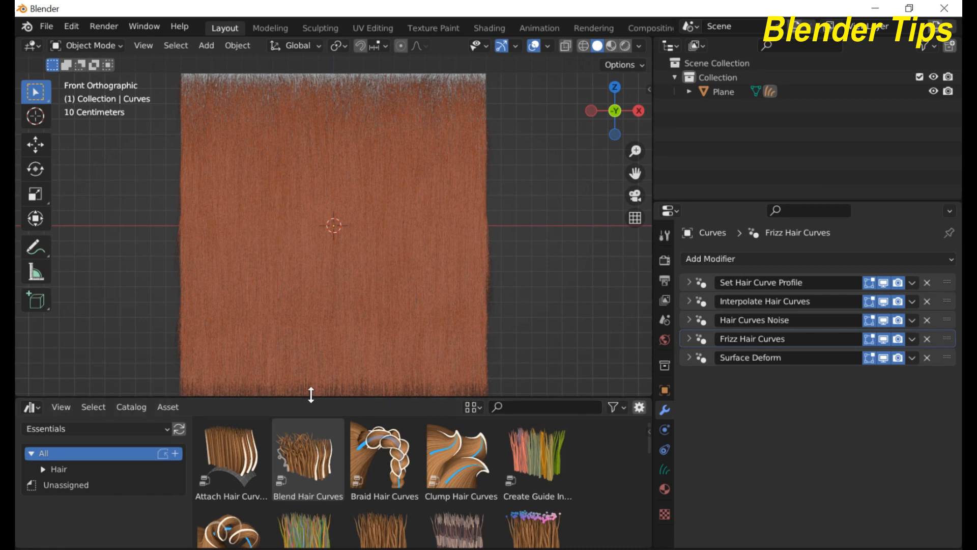
{"action": "left_click_drag", "start_coordinate": [311, 395], "coordinate": [306, 373]}
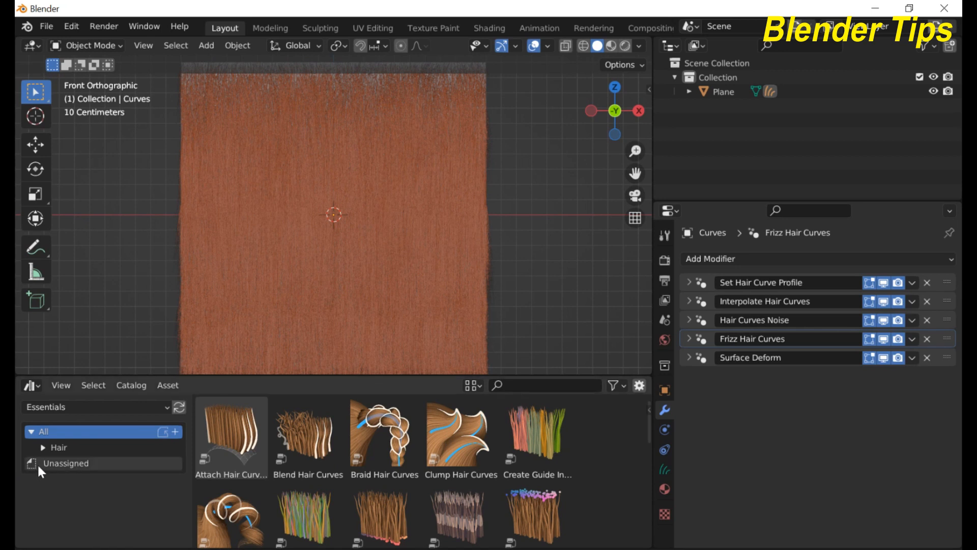
Step: Browse the Hair catalog's Deformation, Generation, Guides, Read, Utility and Write assets
{"action": "left_click", "coordinate": [44, 447]}
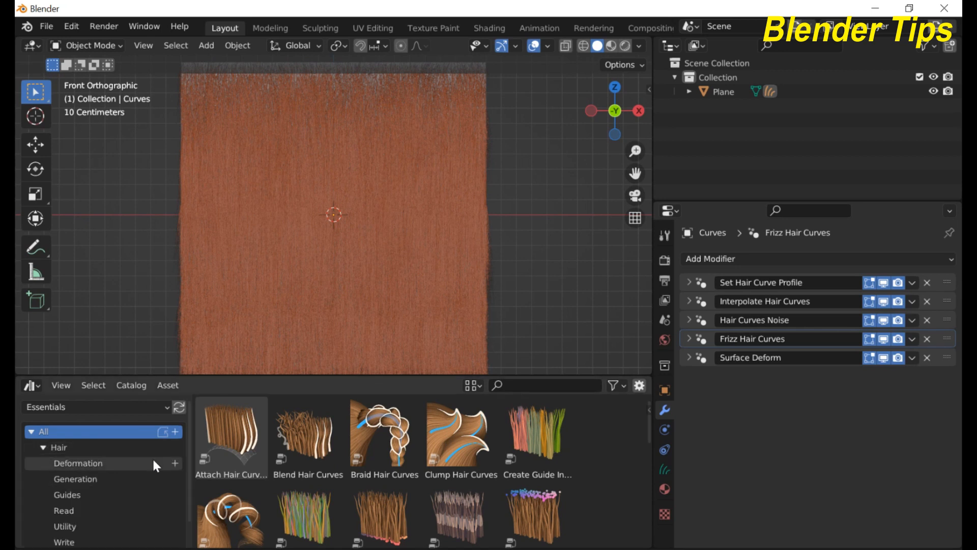
{"action": "scroll", "coordinate": [151, 457], "scroll_direction": "down", "scroll_amount": 2}
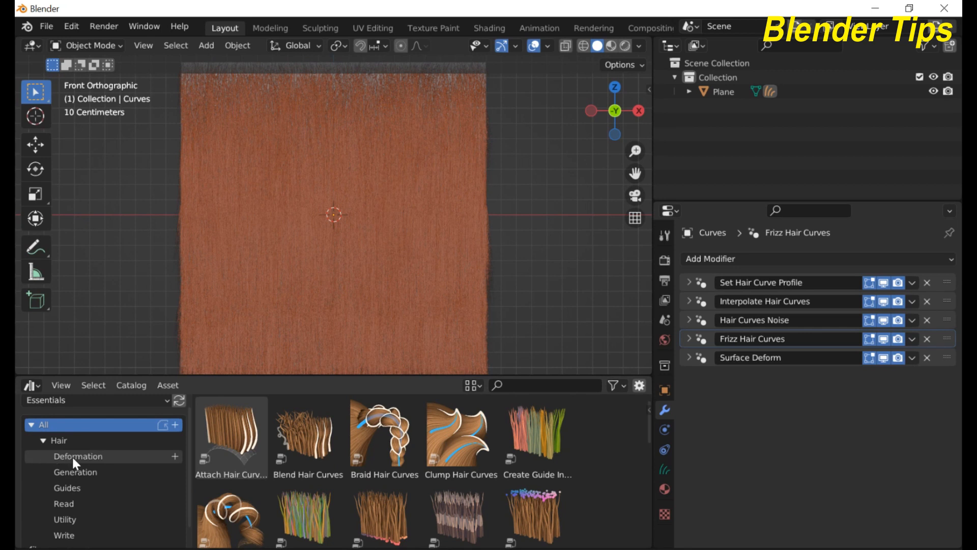
{"action": "left_click", "coordinate": [72, 457]}
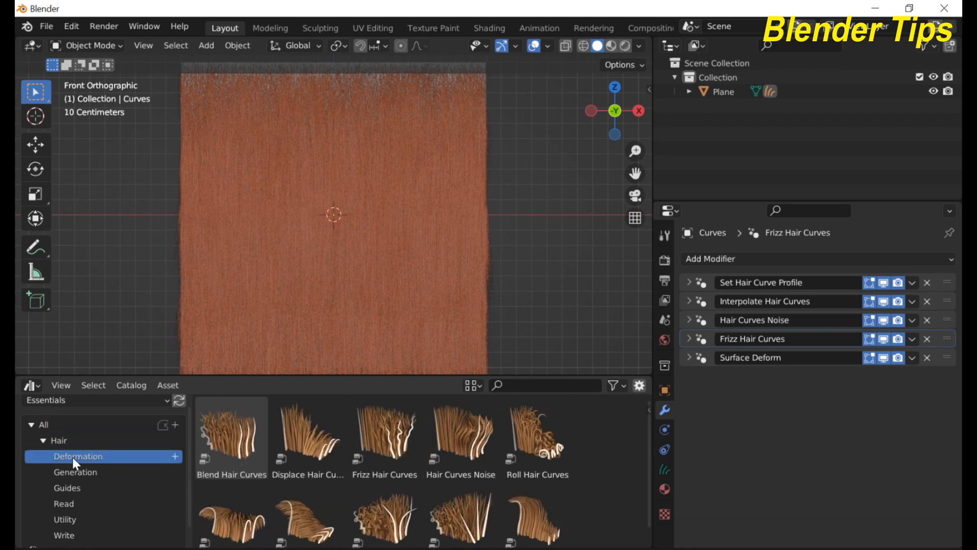
{"action": "left_click", "coordinate": [69, 471]}
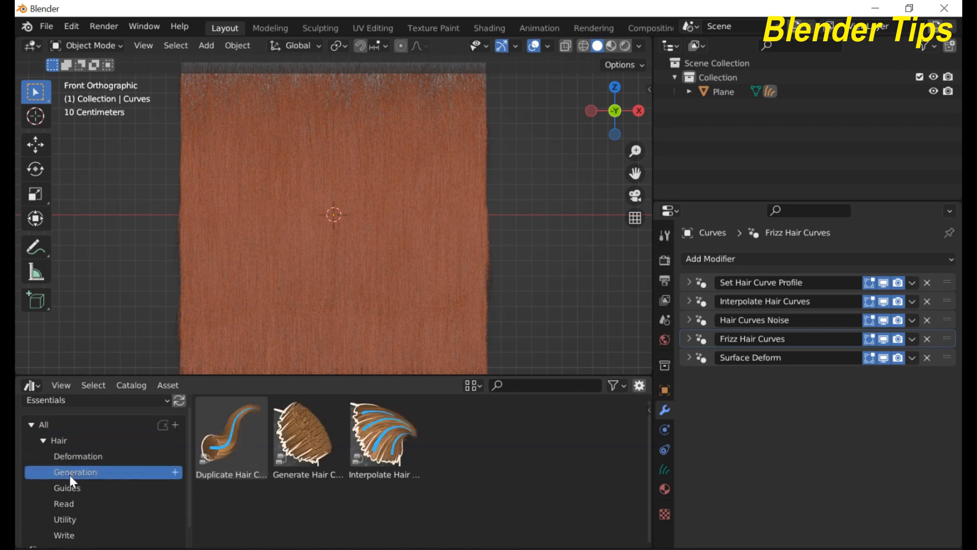
{"action": "left_click", "coordinate": [69, 488]}
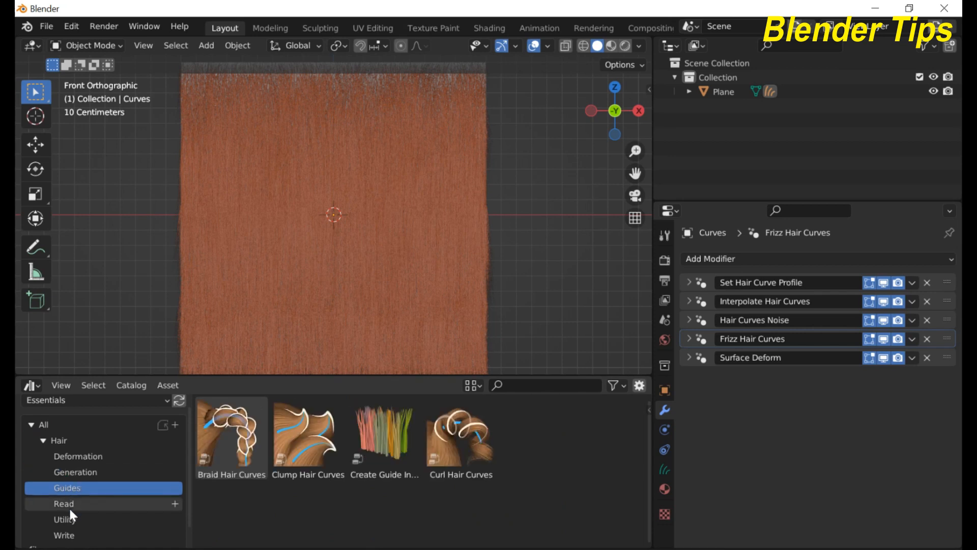
{"action": "left_click", "coordinate": [69, 504]}
{"action": "left_click", "coordinate": [71, 519]}
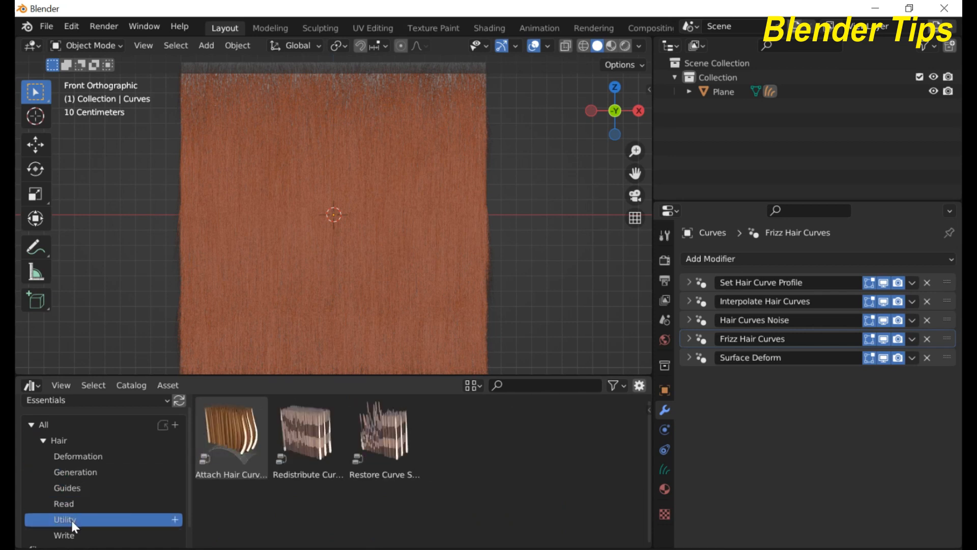
{"action": "left_click", "coordinate": [72, 532]}
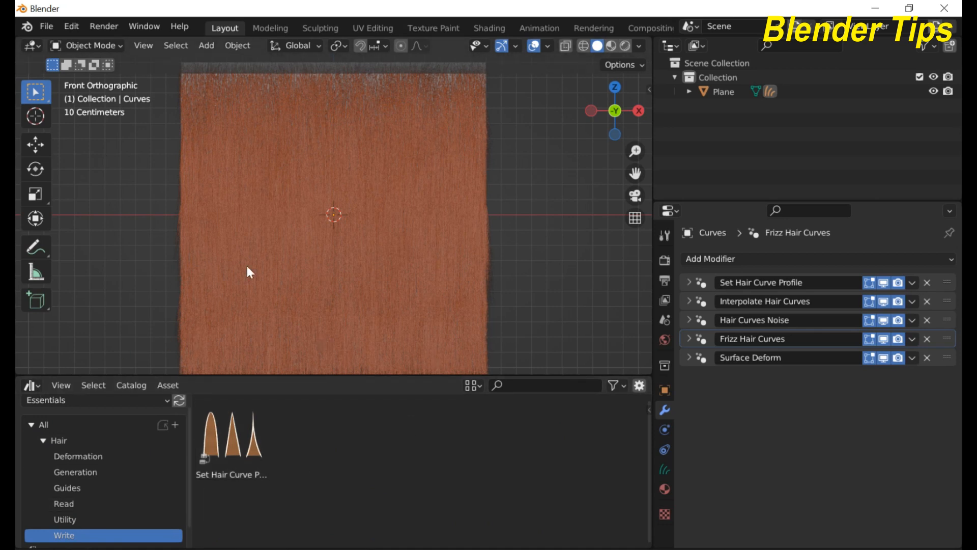
{"action": "scroll", "coordinate": [321, 236], "scroll_direction": "up", "scroll_amount": 3}
{"action": "scroll", "coordinate": [321, 237], "scroll_direction": "down", "scroll_amount": 3}
Step: Show every Essentials asset under All and enlarge the browser to reveal a second row
{"action": "left_click", "coordinate": [42, 442]}
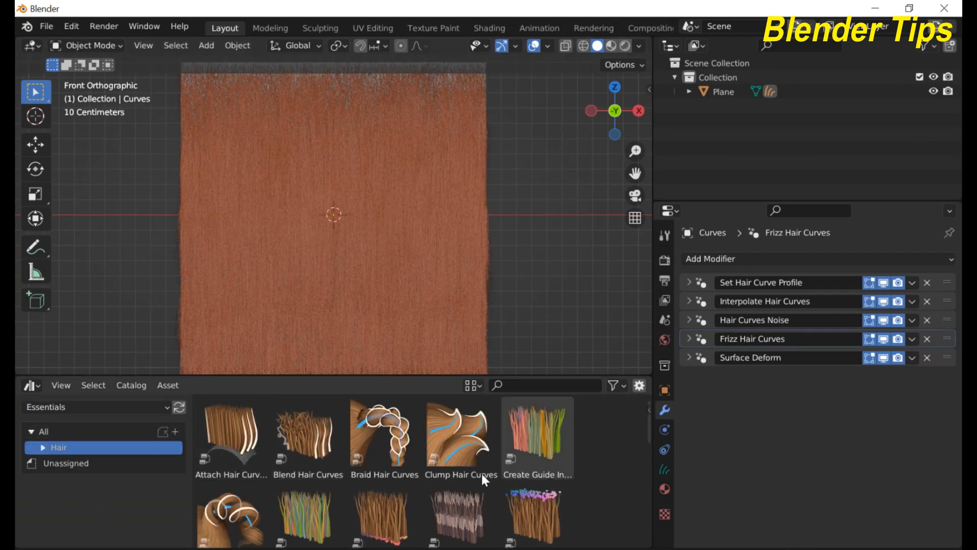
{"action": "left_click", "coordinate": [46, 430]}
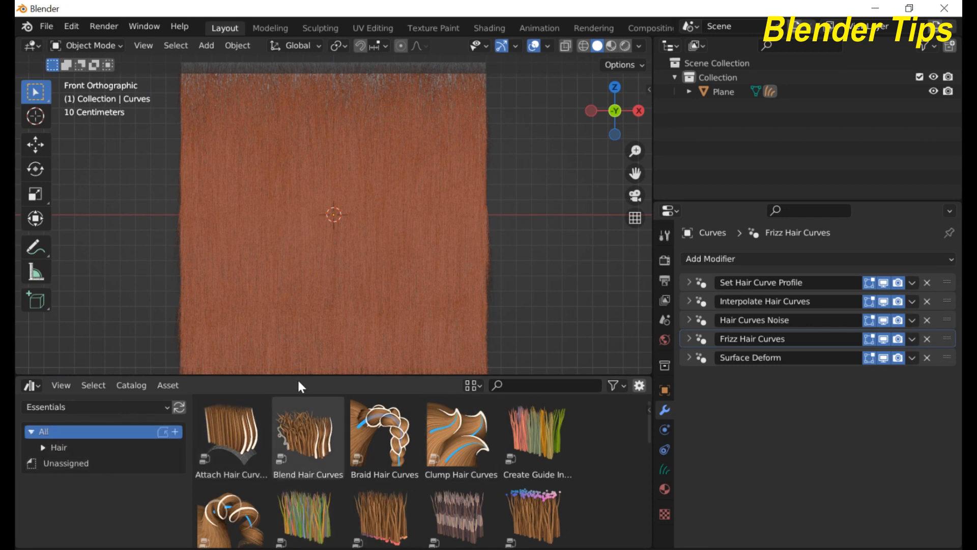
{"action": "left_click_drag", "start_coordinate": [293, 377], "coordinate": [290, 350]}
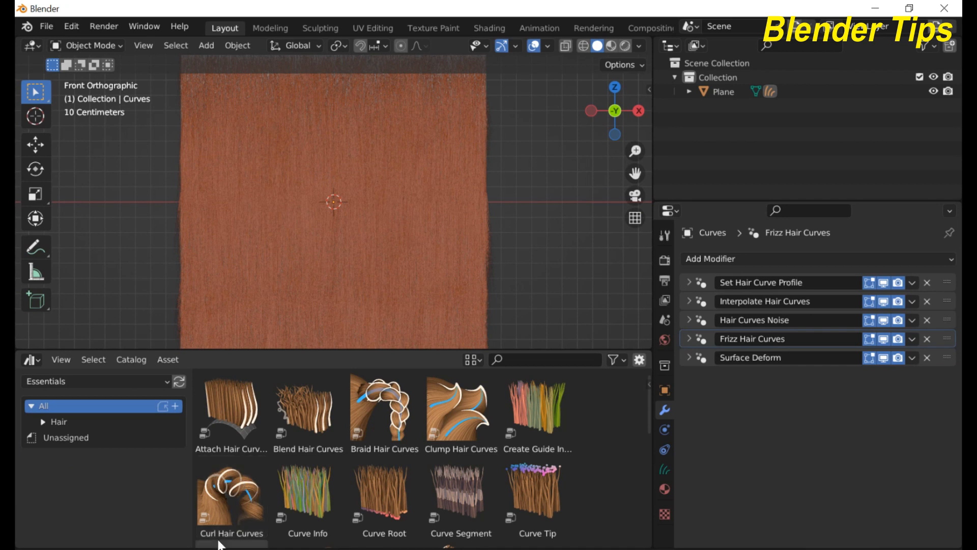
Step: Drop the Curl Hair Curves asset onto the orange hair, giving the 3D view more room
{"action": "left_click", "coordinate": [235, 491]}
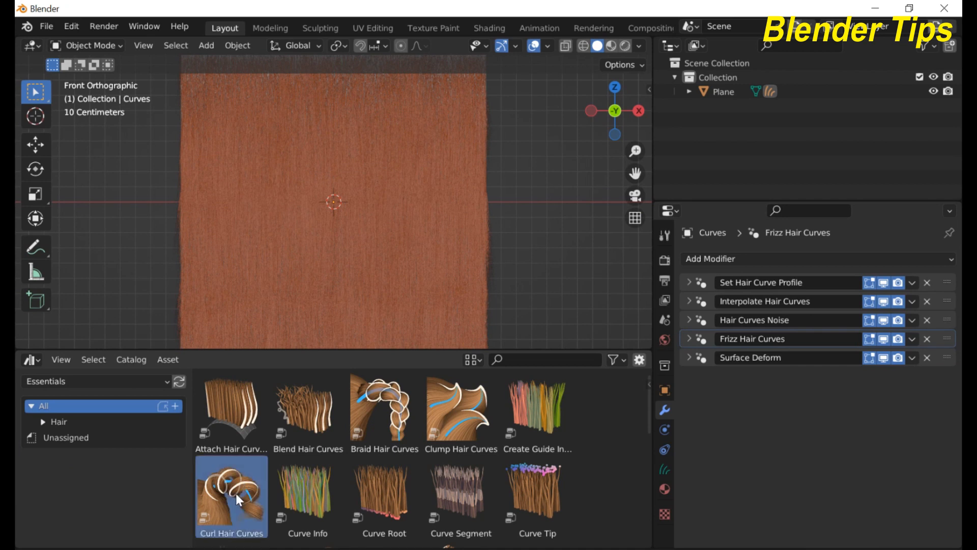
{"action": "left_click_drag", "start_coordinate": [236, 493], "coordinate": [294, 245]}
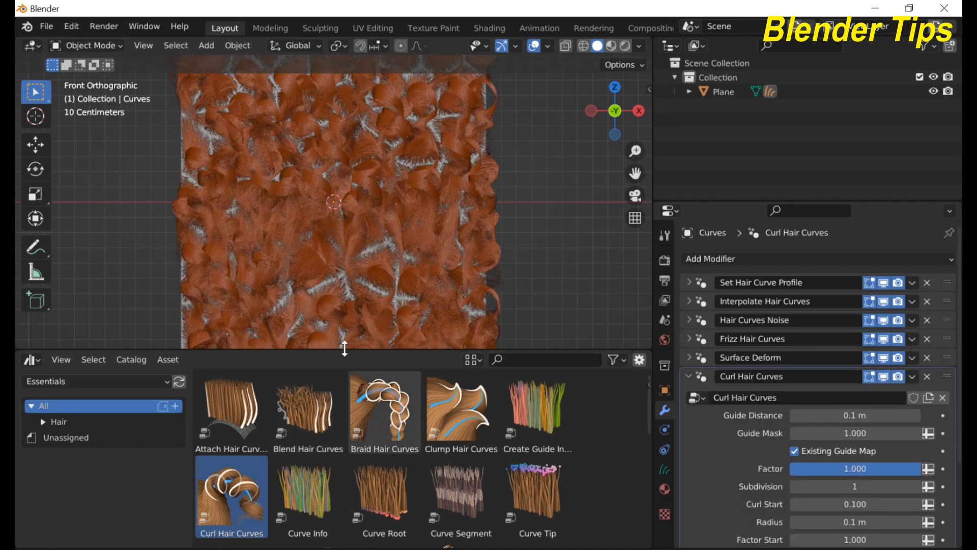
{"action": "left_click_drag", "start_coordinate": [345, 348], "coordinate": [342, 480]}
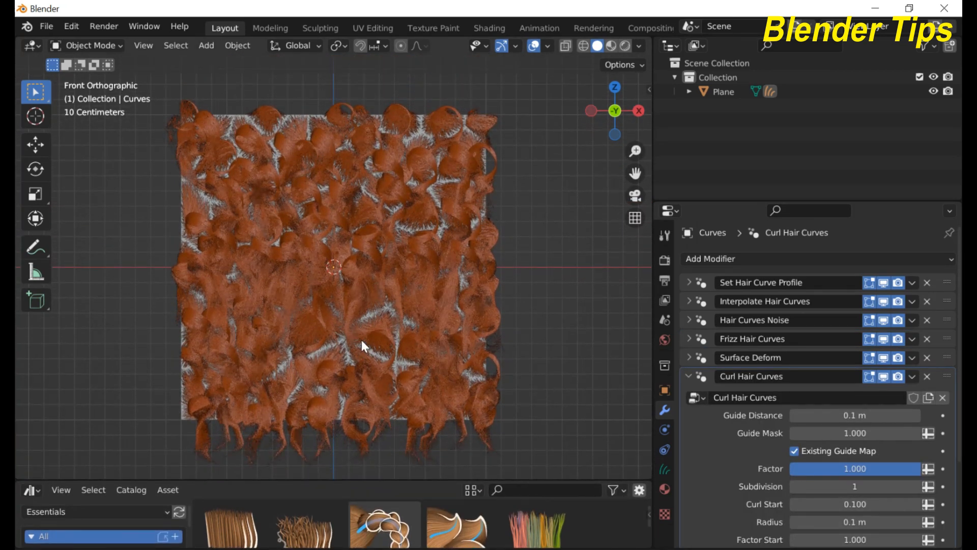
Step: Collapse the Curl Hair Curves modifier and start dragging it up the modifier stack
{"action": "scroll", "coordinate": [362, 340], "scroll_direction": "up", "scroll_amount": 4}
{"action": "scroll", "coordinate": [361, 338], "scroll_direction": "down", "scroll_amount": 3}
{"action": "scroll", "coordinate": [361, 339], "scroll_direction": "up", "scroll_amount": 2}
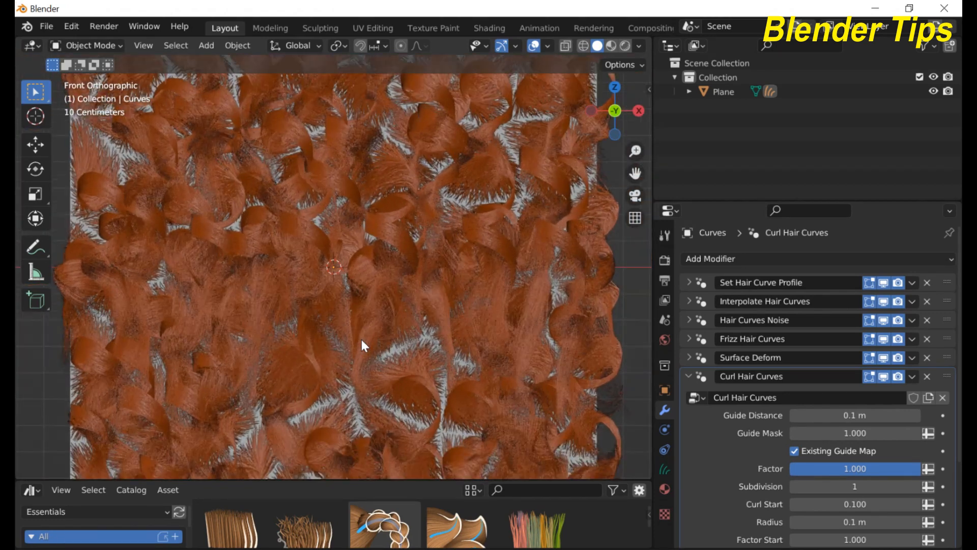
{"action": "scroll", "coordinate": [361, 339], "scroll_direction": "up", "scroll_amount": 3}
{"action": "scroll", "coordinate": [362, 339], "scroll_direction": "down", "scroll_amount": 4}
{"action": "scroll", "coordinate": [362, 339], "scroll_direction": "up", "scroll_amount": 1}
{"action": "scroll", "coordinate": [361, 345], "scroll_direction": "down", "scroll_amount": 2}
{"action": "scroll", "coordinate": [362, 340], "scroll_direction": "up", "scroll_amount": 3}
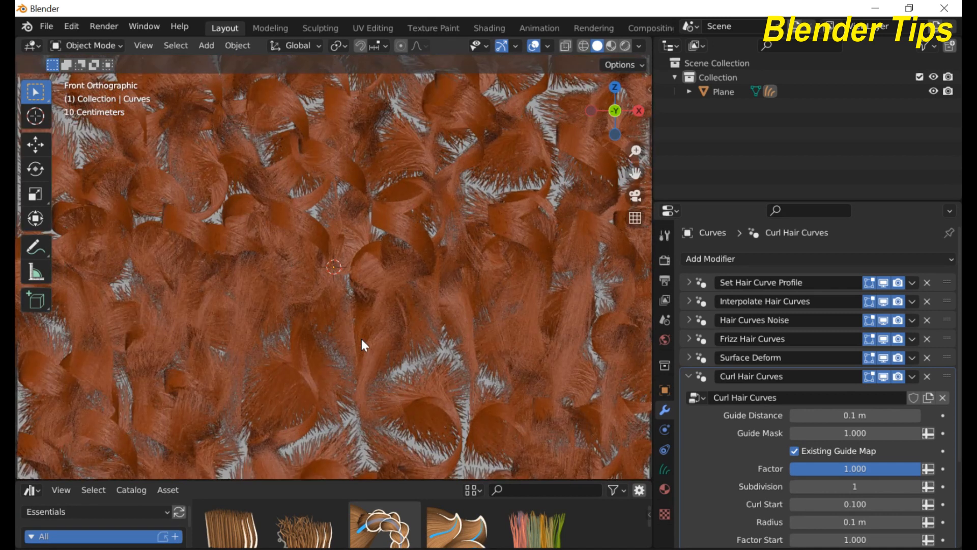
{"action": "scroll", "coordinate": [362, 340], "scroll_direction": "down", "scroll_amount": 3}
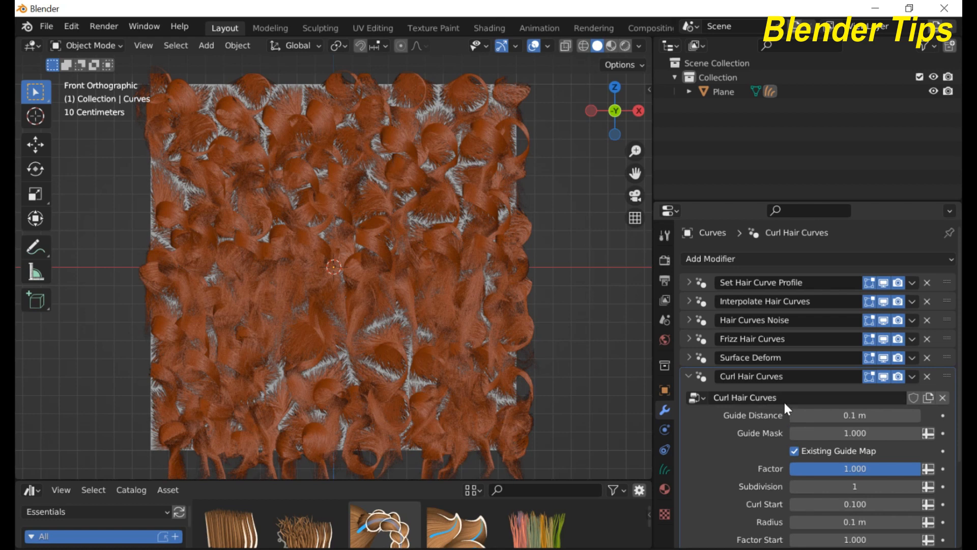
{"action": "left_click", "coordinate": [690, 378]}
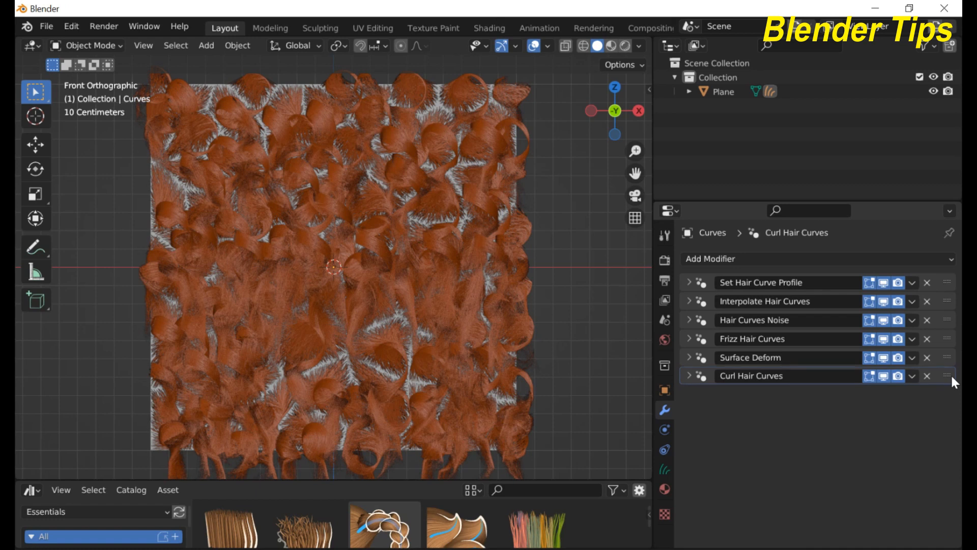
{"action": "left_click_drag", "start_coordinate": [950, 373], "coordinate": [948, 338]}
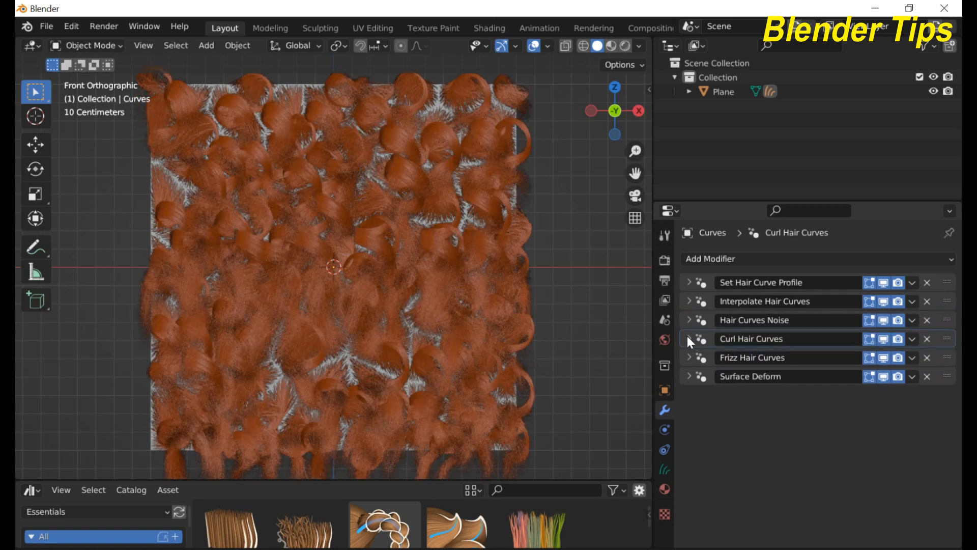
Step: Expand the Curl Hair Curves panel and disable Hair Curves Noise in the viewport
{"action": "left_click", "coordinate": [689, 339]}
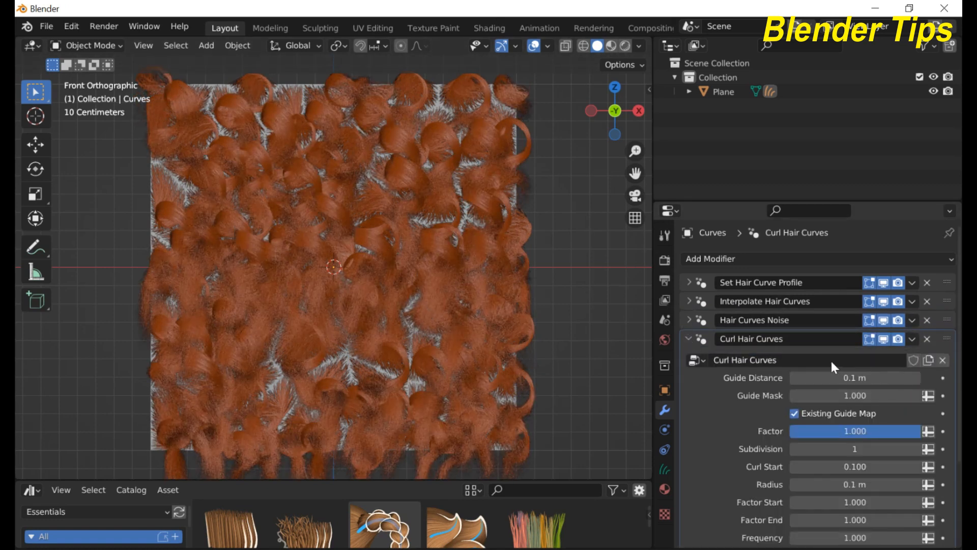
{"action": "left_click", "coordinate": [882, 320]}
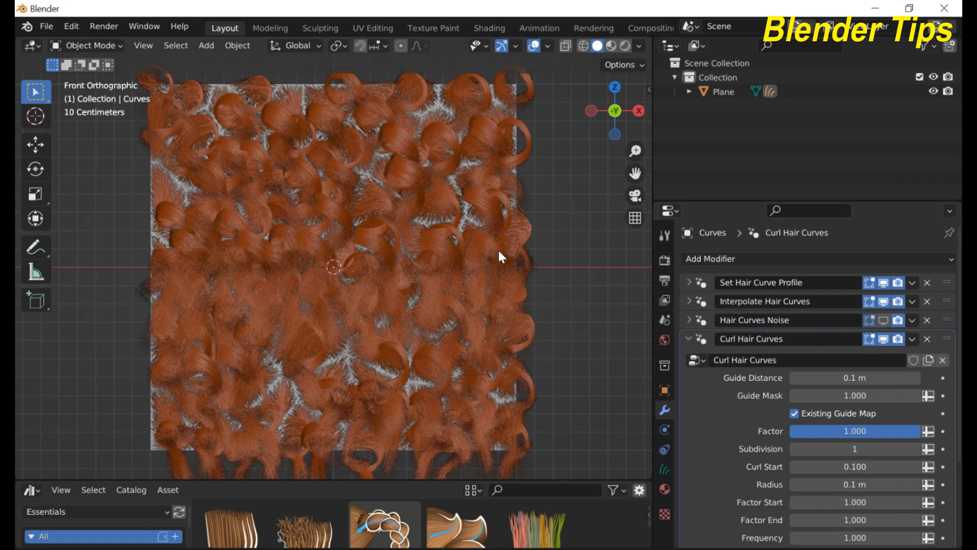
{"action": "scroll", "coordinate": [319, 277], "scroll_direction": "down", "scroll_amount": 1}
{"action": "scroll", "coordinate": [842, 481], "scroll_direction": "down", "scroll_amount": 1}
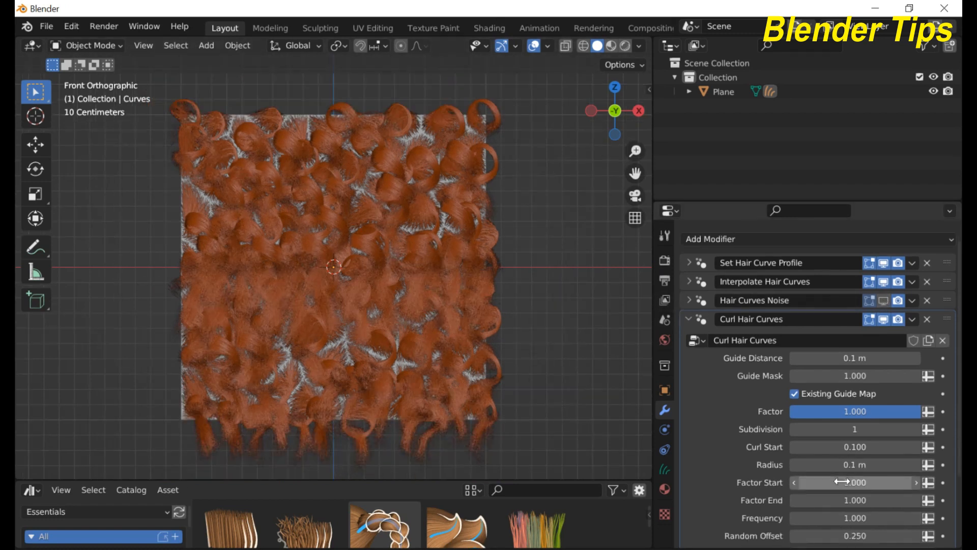
{"action": "scroll", "coordinate": [842, 481], "scroll_direction": "down", "scroll_amount": 2}
{"action": "scroll", "coordinate": [842, 482], "scroll_direction": "up", "scroll_amount": 2}
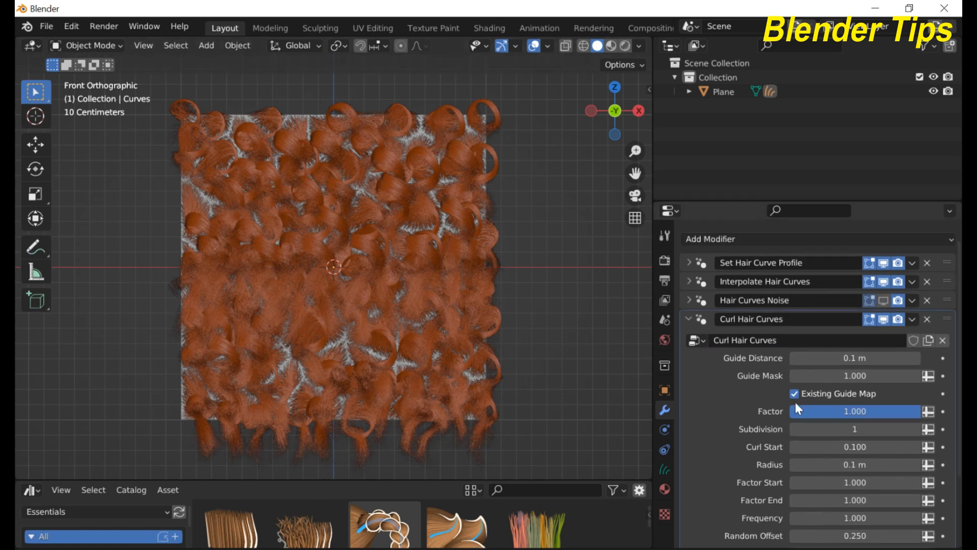
{"action": "scroll", "coordinate": [824, 406], "scroll_direction": "down", "scroll_amount": 2}
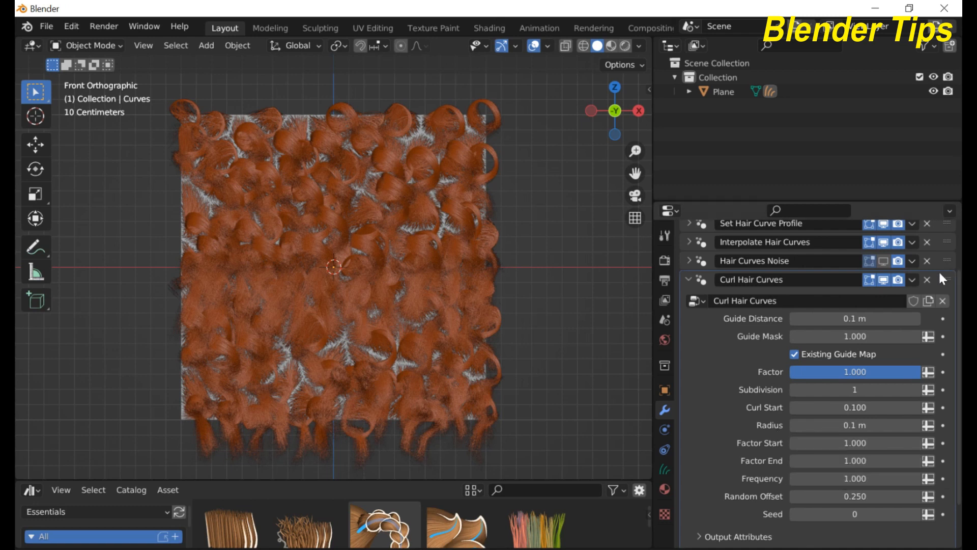
Step: Set the curl Radius to 2cm (0.02 m)
{"action": "left_click", "coordinate": [842, 429]}
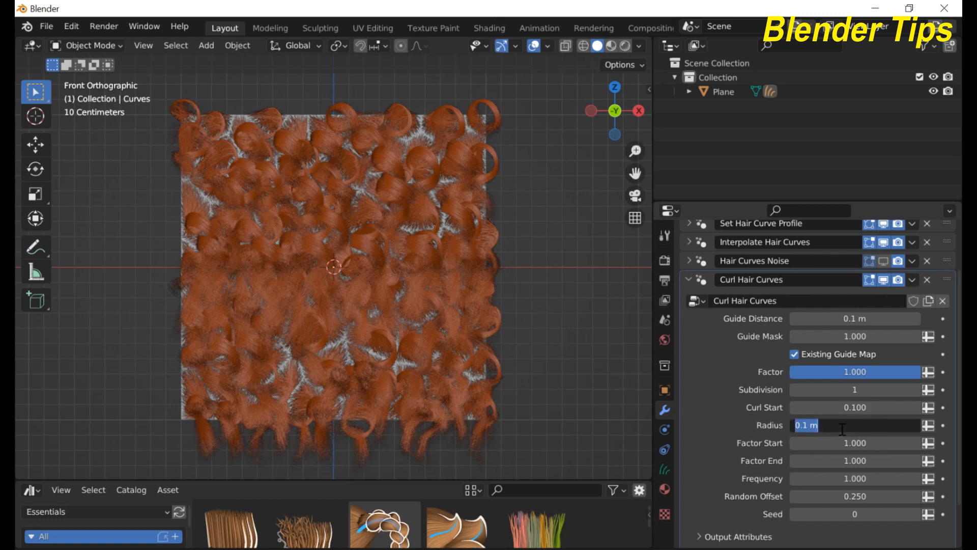
{"action": "type", "text": "2cm"}
{"action": "key", "text": "Return"}
{"action": "scroll", "coordinate": [307, 288], "scroll_direction": "up", "scroll_amount": 2}
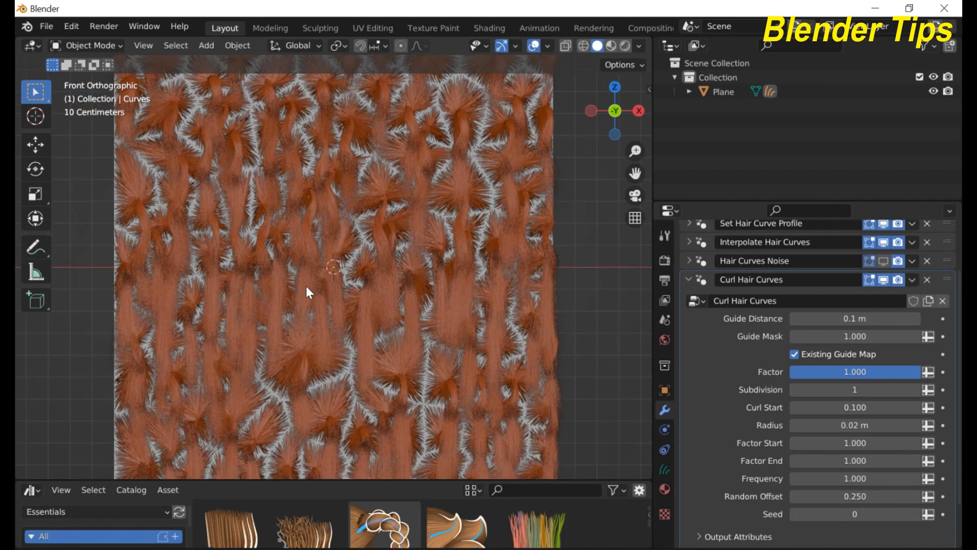
{"action": "scroll", "coordinate": [308, 289], "scroll_direction": "down", "scroll_amount": 1}
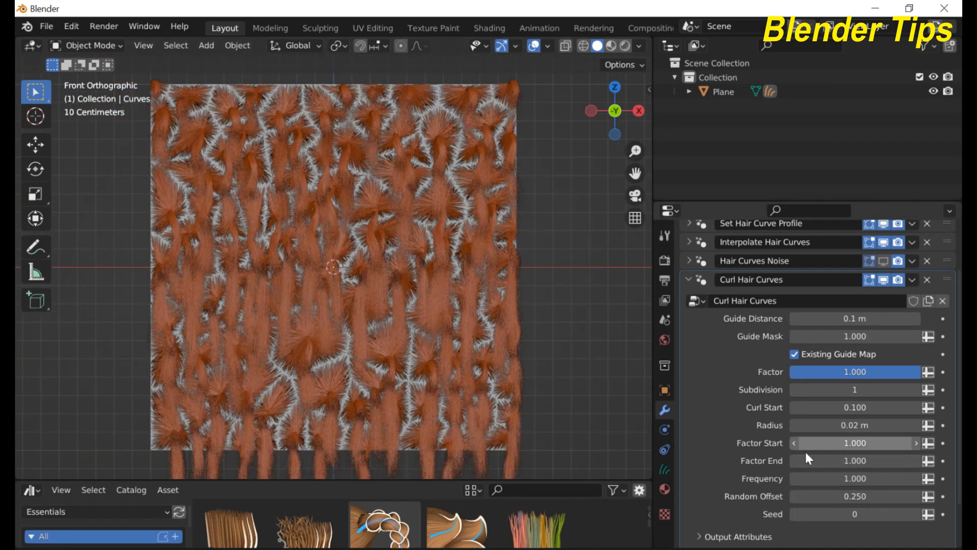
Step: Set the curl's Curl Start to 1.000
{"action": "left_click", "coordinate": [839, 444]}
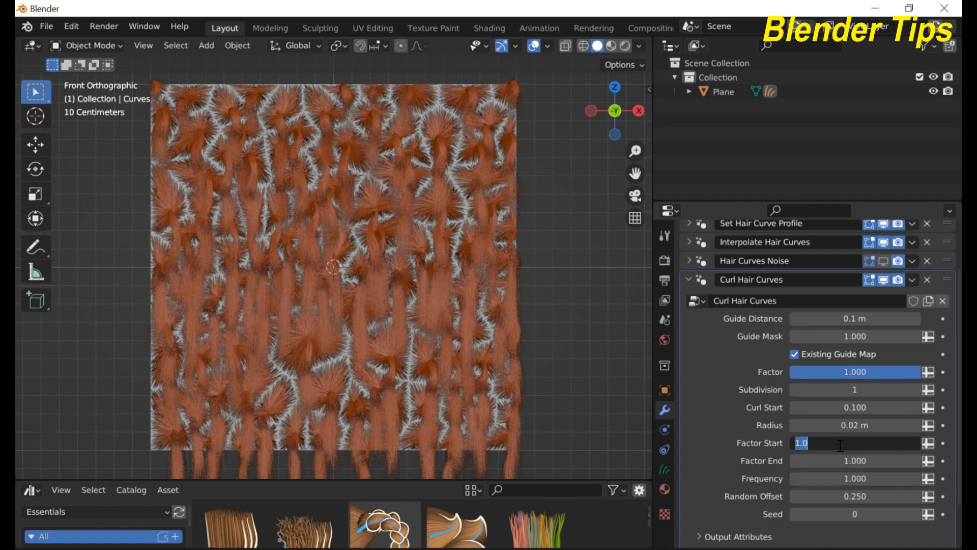
{"action": "left_click", "coordinate": [729, 434]}
{"action": "left_click", "coordinate": [839, 408]}
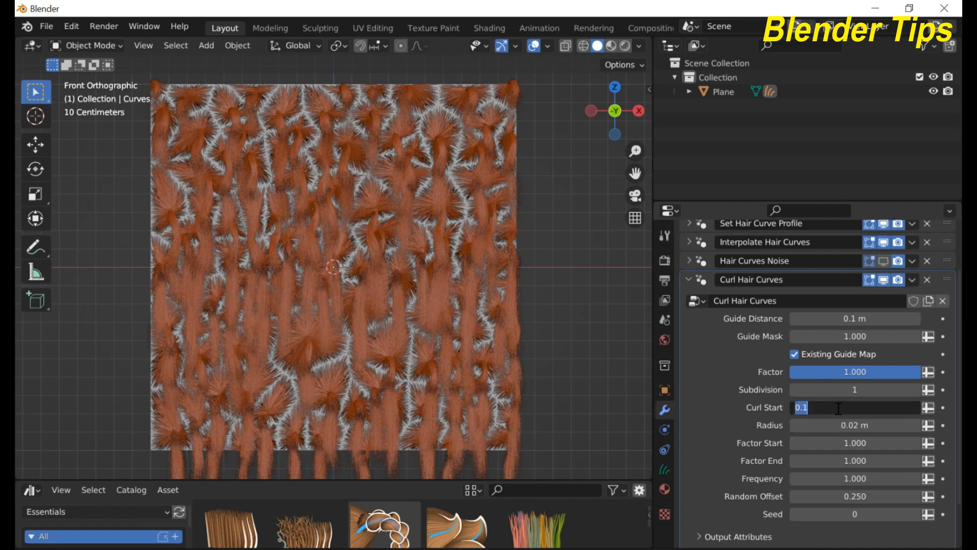
{"action": "type", "text": "1"}
{"action": "key", "text": "Return"}
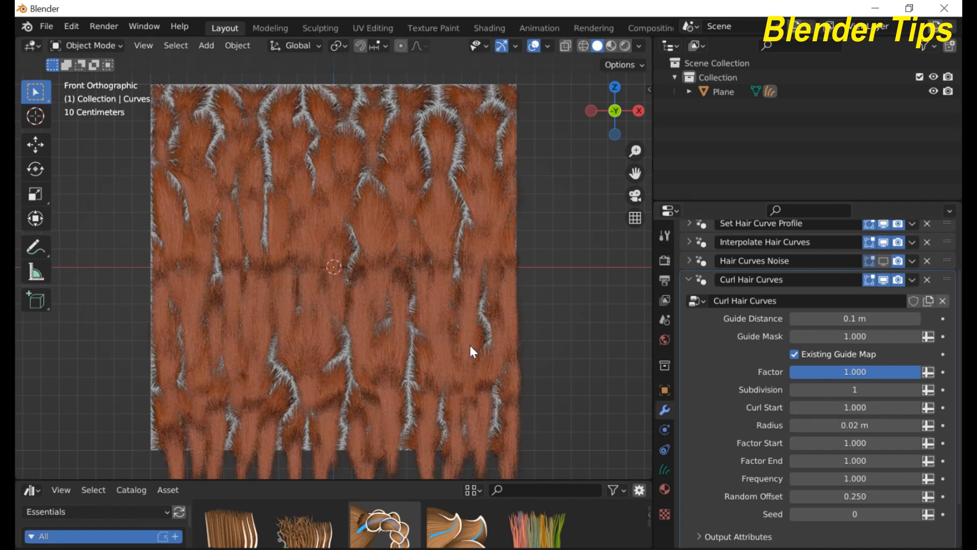
{"action": "scroll", "coordinate": [386, 326], "scroll_direction": "up", "scroll_amount": 2}
{"action": "scroll", "coordinate": [385, 318], "scroll_direction": "down", "scroll_amount": 3}
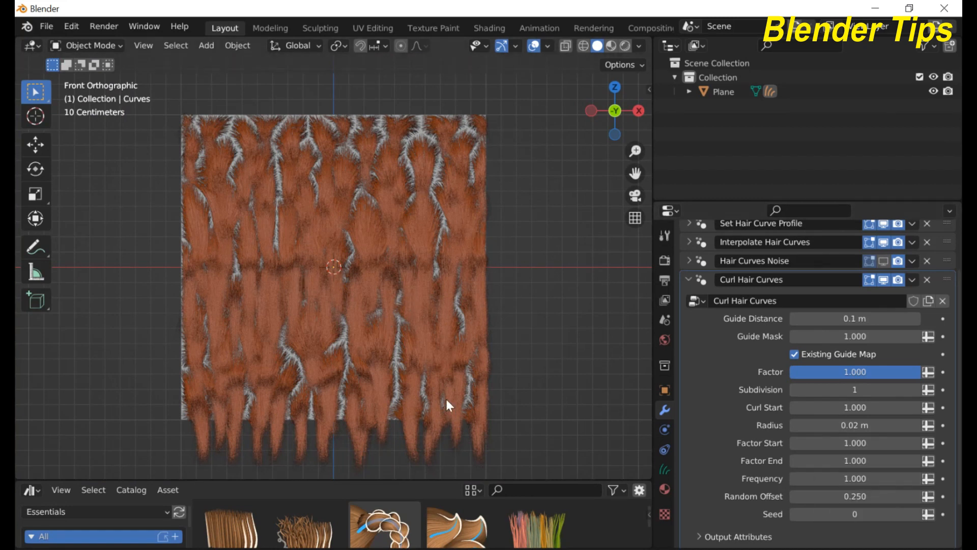
Step: Raise the curl Frequency to 3.000
{"action": "left_click", "coordinate": [840, 478]}
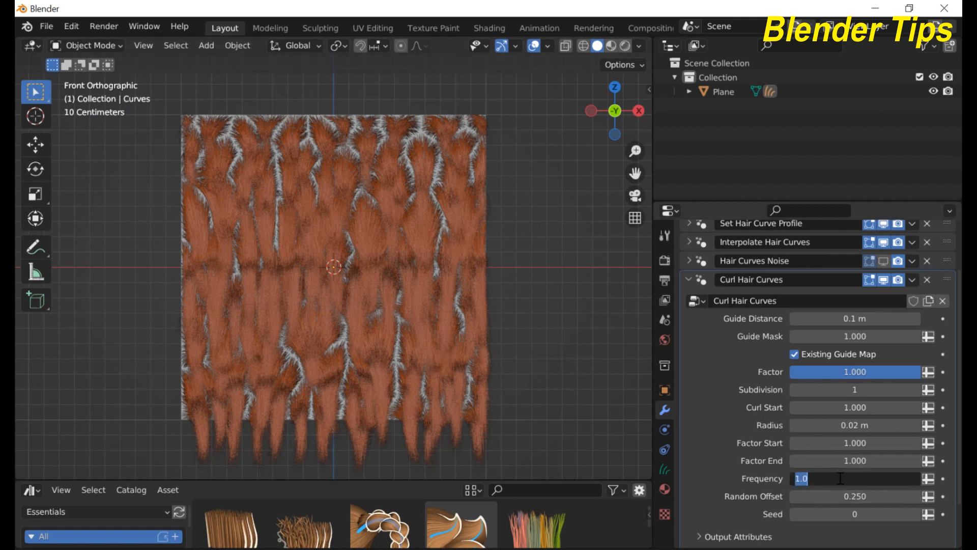
{"action": "type", "text": "3"}
{"action": "key", "text": "Return"}
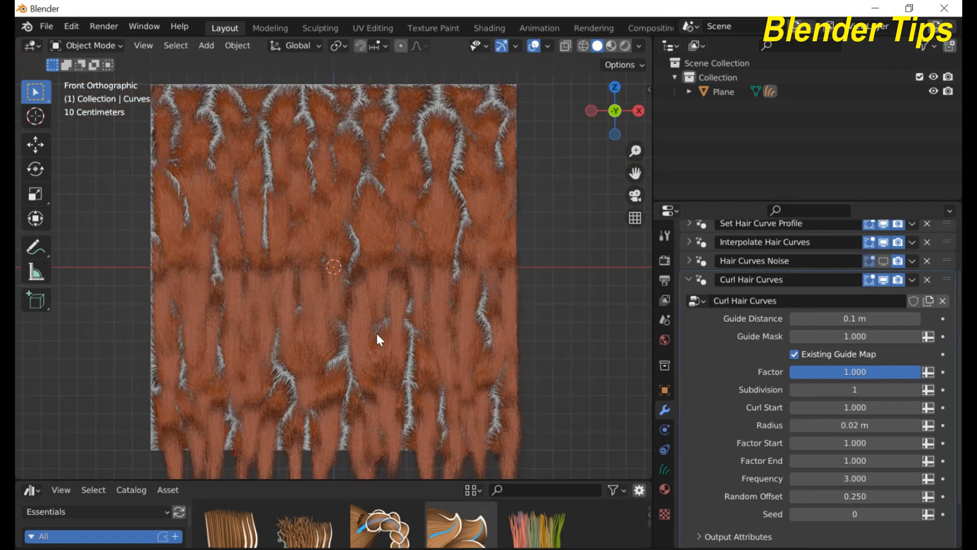
{"action": "scroll", "coordinate": [414, 327], "scroll_direction": "down", "scroll_amount": 1}
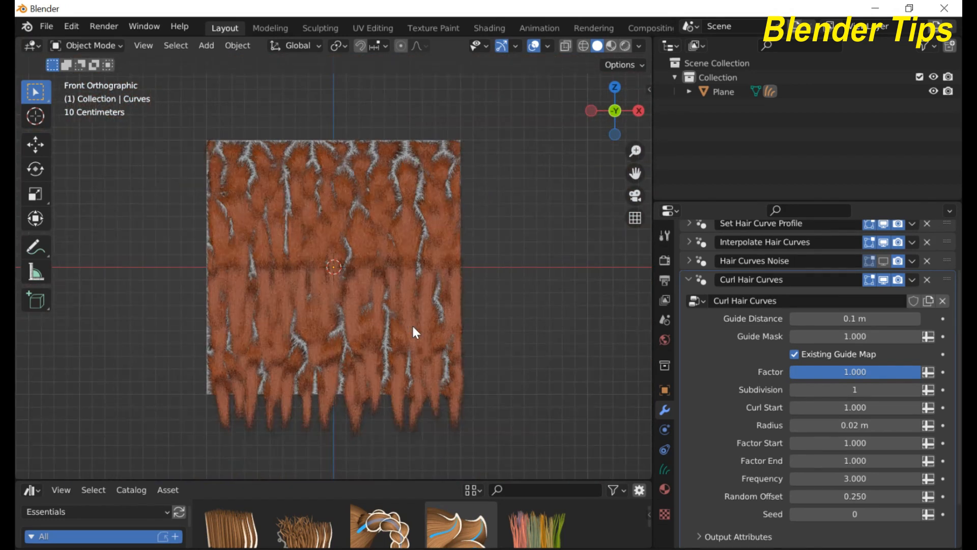
{"action": "scroll", "coordinate": [413, 330], "scroll_direction": "up", "scroll_amount": 2}
{"action": "scroll", "coordinate": [413, 331], "scroll_direction": "down", "scroll_amount": 1}
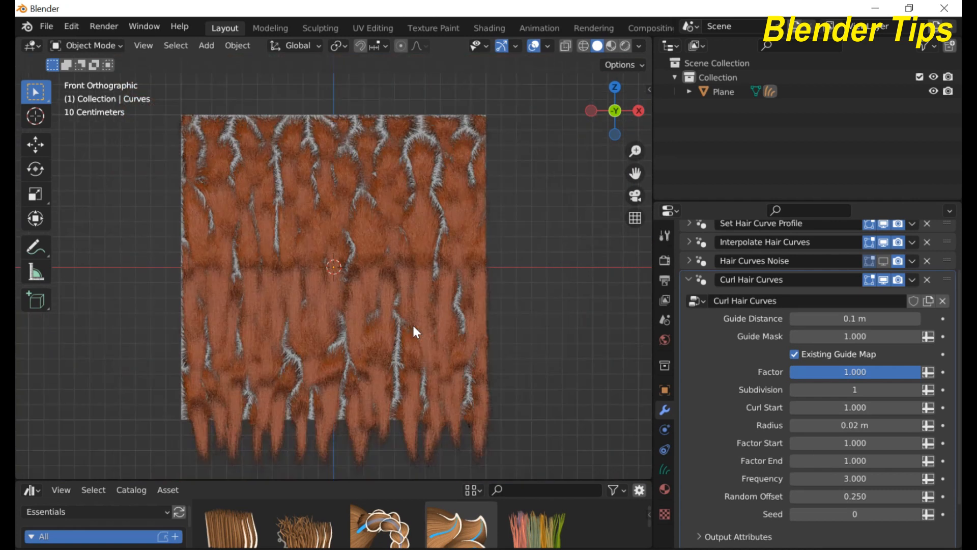
{"action": "scroll", "coordinate": [413, 326], "scroll_direction": "up", "scroll_amount": 2}
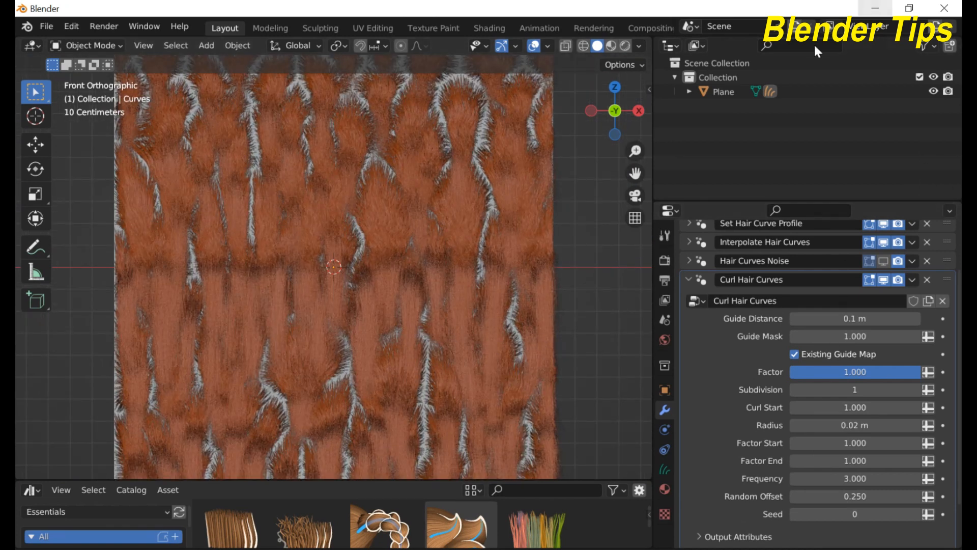
Step: Set Factor End to 0.200 so the curl fades toward the tips
{"action": "left_click", "coordinate": [835, 460]}
{"action": "type", "text": ".200"}
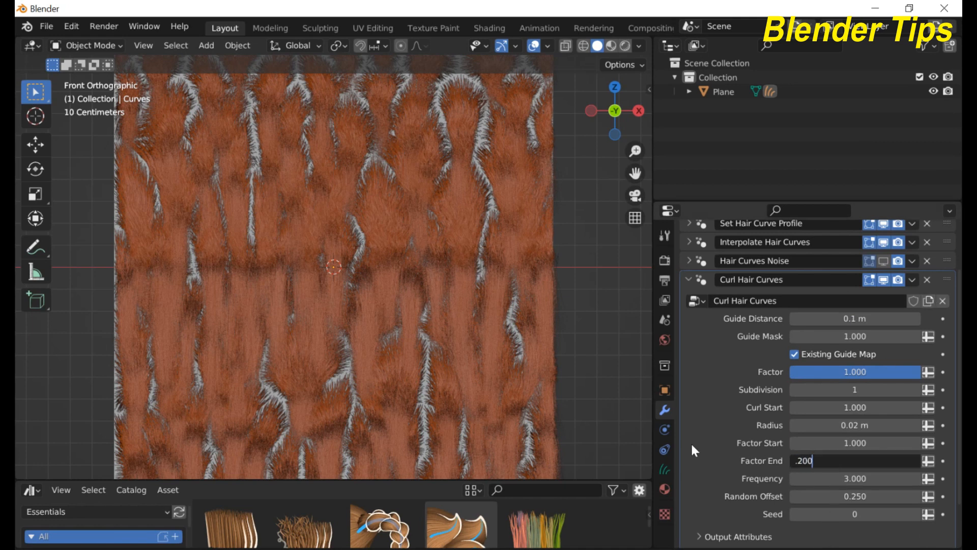
{"action": "key", "text": "Return"}
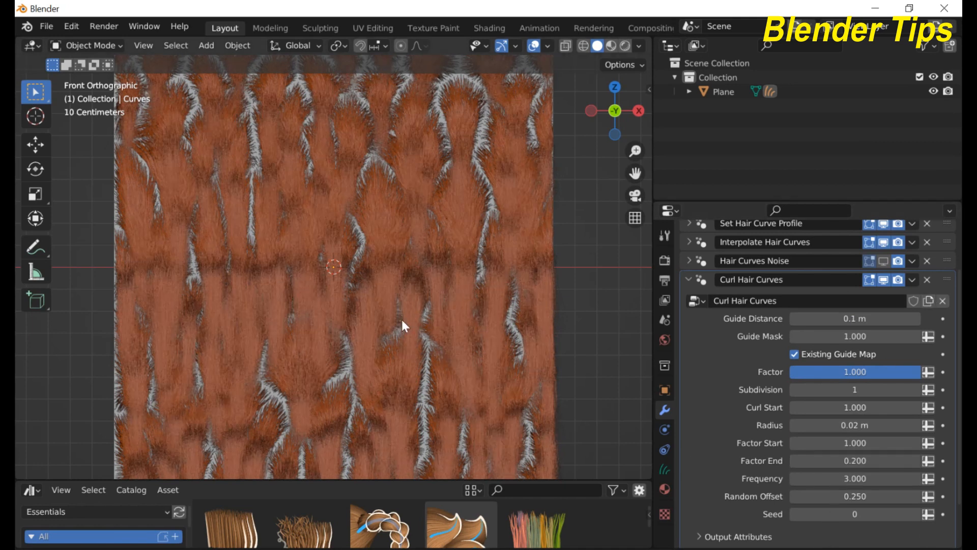
{"action": "scroll", "coordinate": [401, 318], "scroll_direction": "down", "scroll_amount": 2}
{"action": "scroll", "coordinate": [403, 321], "scroll_direction": "down", "scroll_amount": 1}
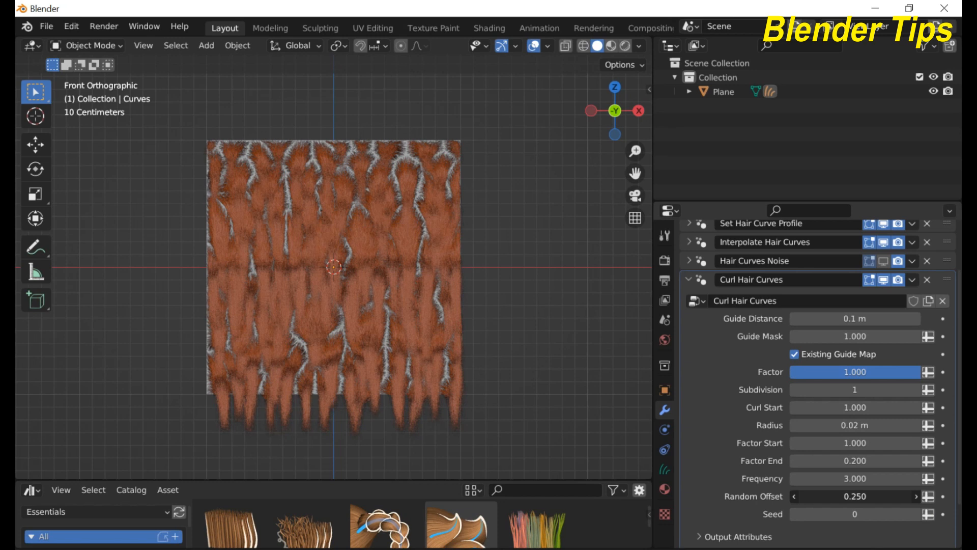
Step: Drag the curl's Random Offset up from 0.250 to 1.000
{"action": "left_click_drag", "start_coordinate": [855, 496], "coordinate": [899, 496]}
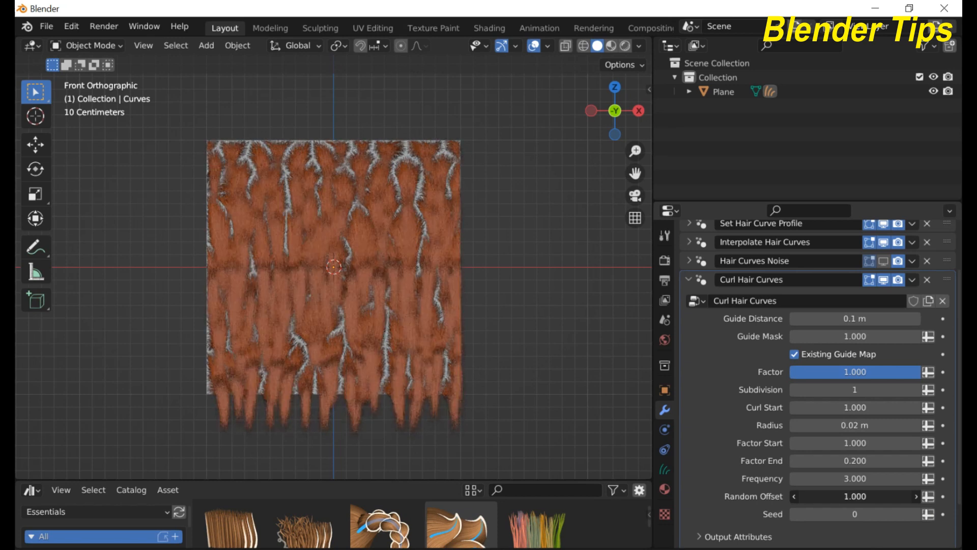
{"action": "scroll", "coordinate": [329, 295], "scroll_direction": "up", "scroll_amount": 8}
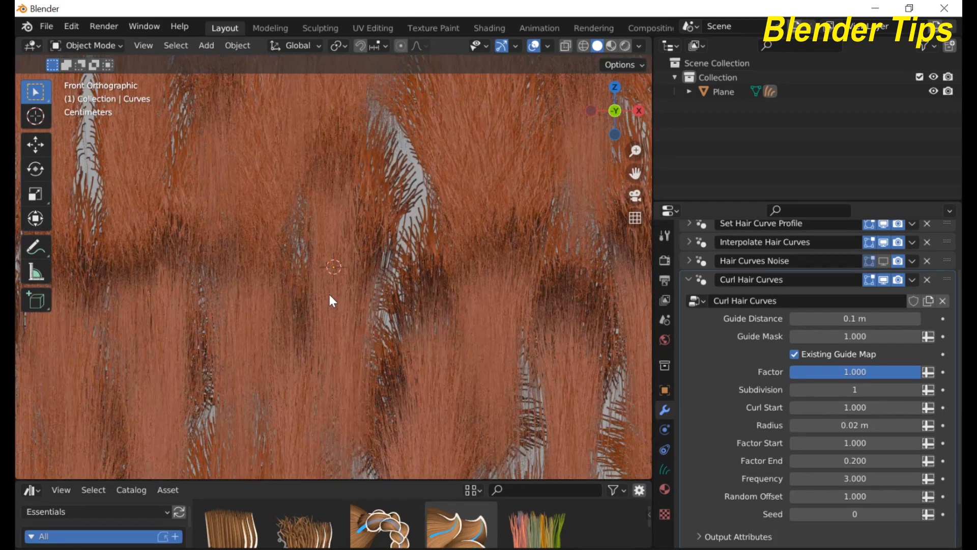
{"action": "scroll", "coordinate": [329, 295], "scroll_direction": "down", "scroll_amount": 10}
{"action": "scroll", "coordinate": [330, 295], "scroll_direction": "up", "scroll_amount": 6}
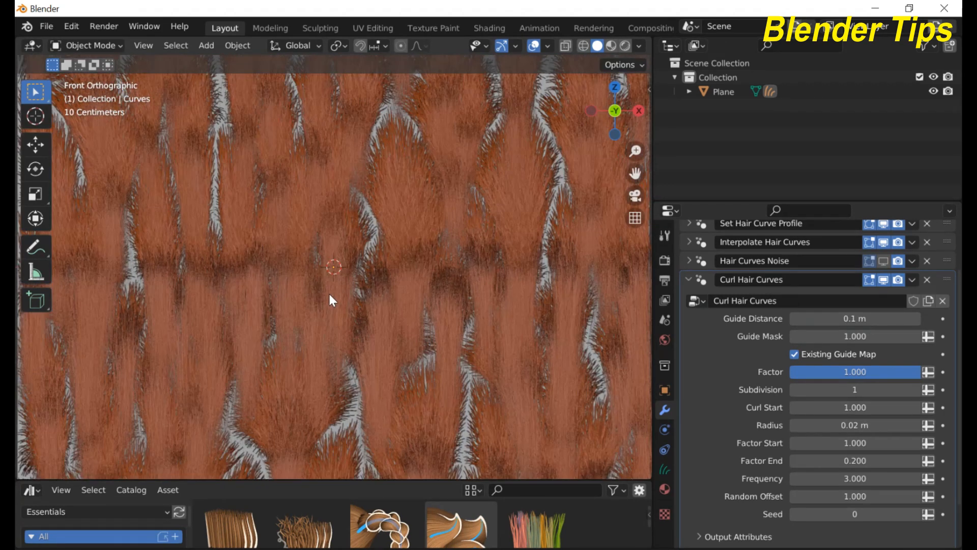
{"action": "scroll", "coordinate": [331, 301], "scroll_direction": "up", "scroll_amount": 2}
{"action": "scroll", "coordinate": [332, 300], "scroll_direction": "down", "scroll_amount": 7}
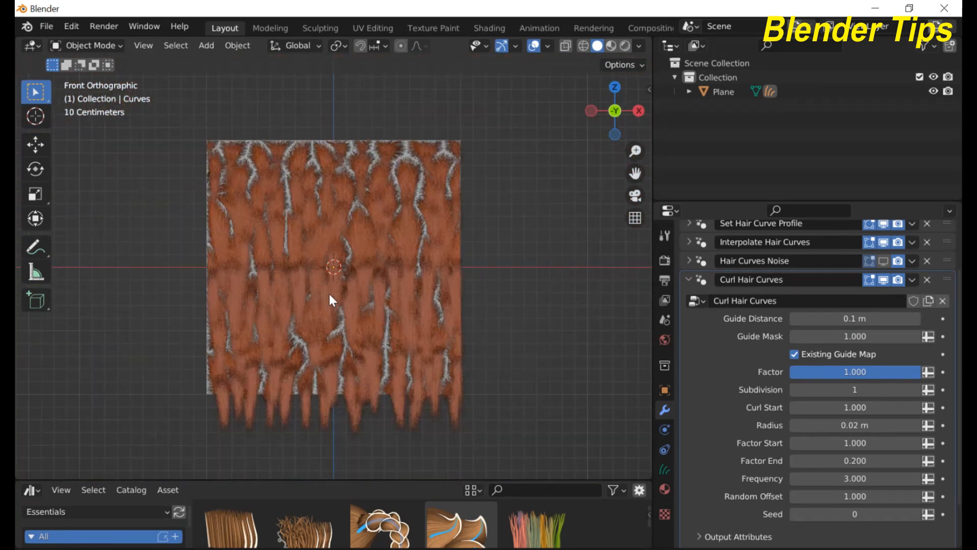
{"action": "scroll", "coordinate": [239, 261], "scroll_direction": "up", "scroll_amount": 5}
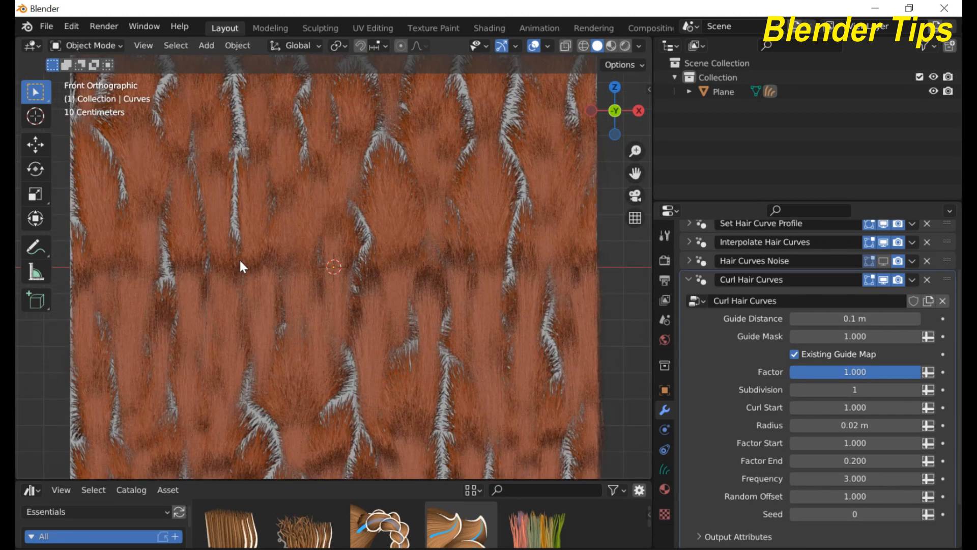
{"action": "scroll", "coordinate": [239, 261], "scroll_direction": "down", "scroll_amount": 4}
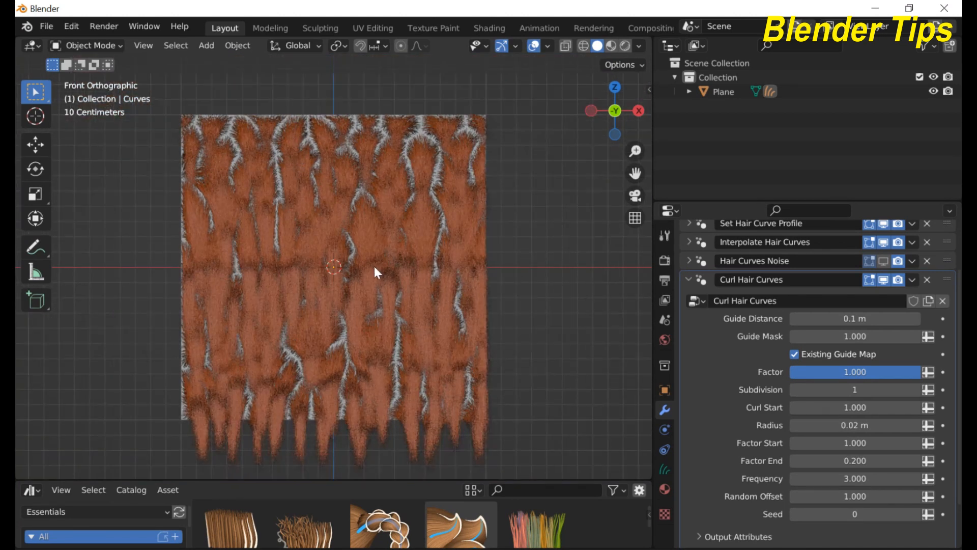
{"action": "scroll", "coordinate": [375, 269], "scroll_direction": "up", "scroll_amount": 4}
{"action": "scroll", "coordinate": [376, 269], "scroll_direction": "down", "scroll_amount": 4}
{"action": "scroll", "coordinate": [375, 268], "scroll_direction": "down", "scroll_amount": 1}
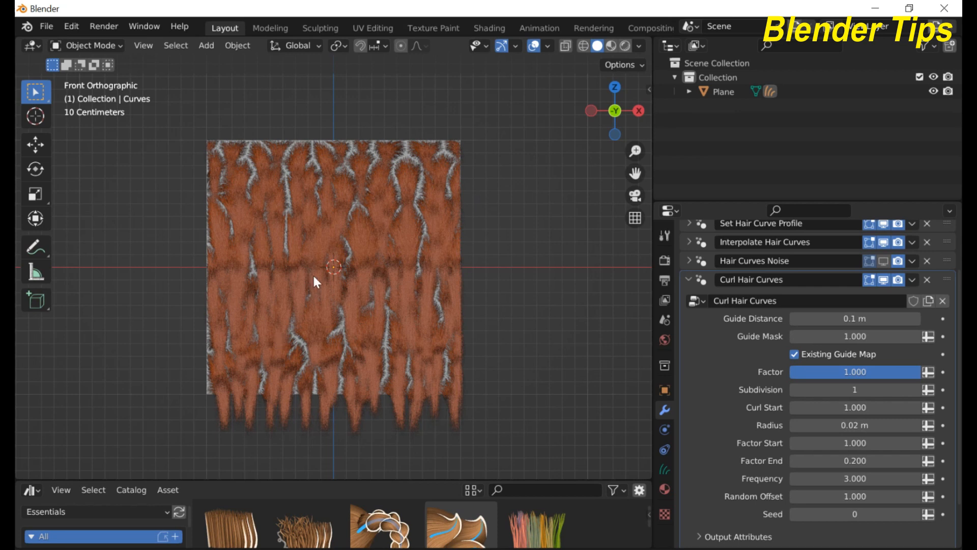
Step: Fold away the Curl Hair Curves settings
{"action": "scroll", "coordinate": [312, 275], "scroll_direction": "up", "scroll_amount": 4}
{"action": "scroll", "coordinate": [314, 276], "scroll_direction": "down", "scroll_amount": 2}
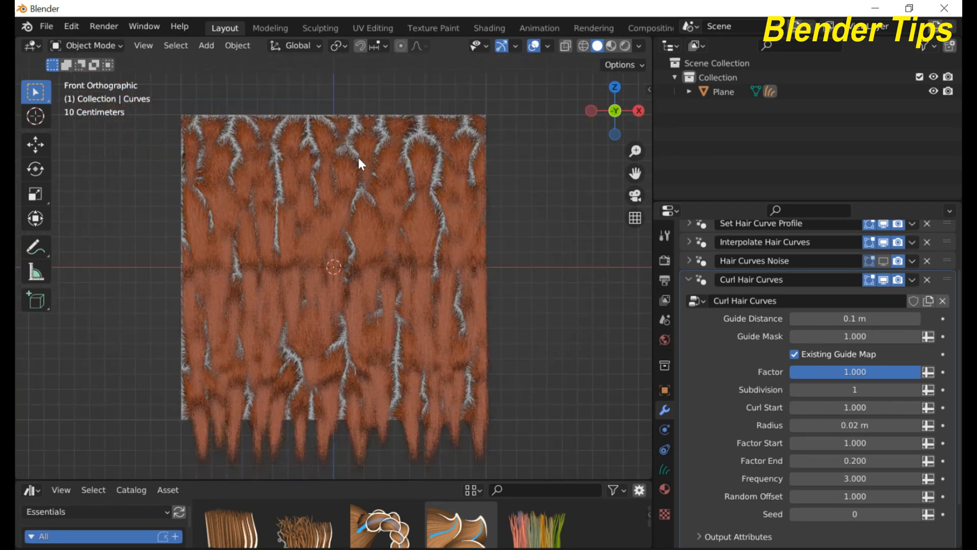
{"action": "left_click", "coordinate": [687, 278]}
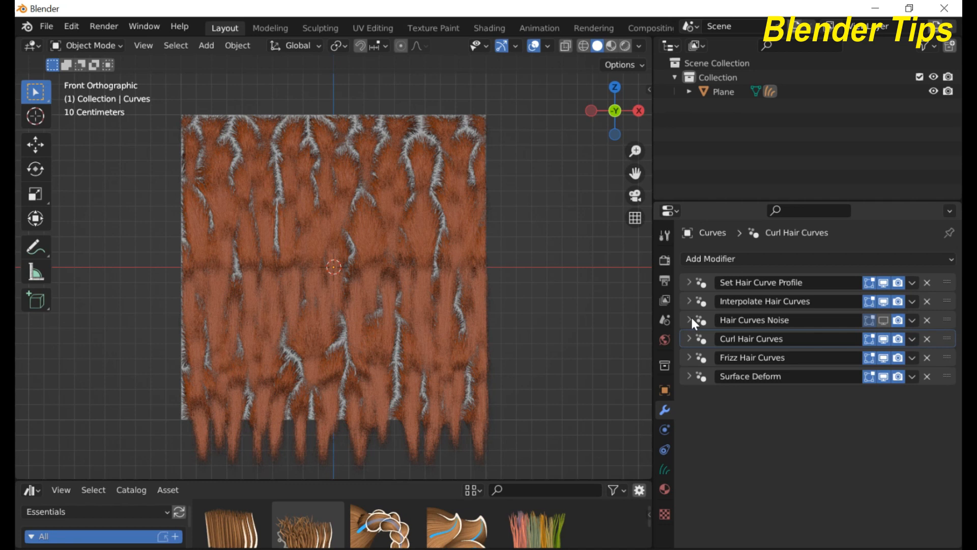
Step: Expand Interpolate Hair Curves and change its Density from 10000 to 100000
{"action": "left_click", "coordinate": [689, 301]}
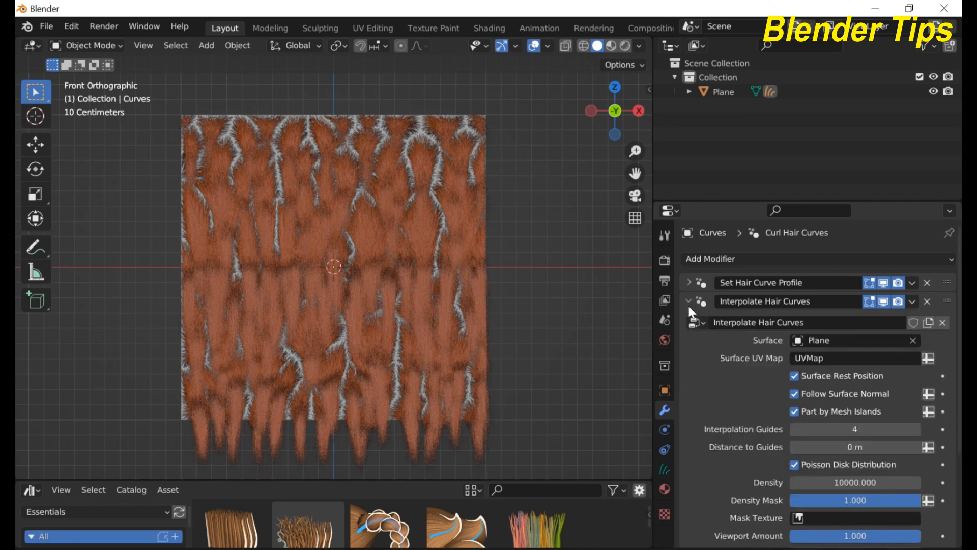
{"action": "left_click", "coordinate": [811, 484]}
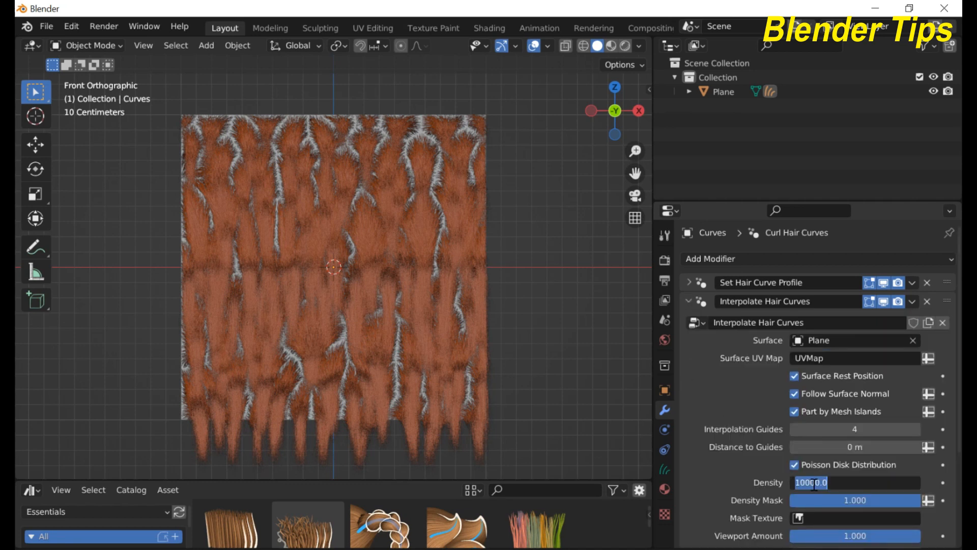
{"action": "key", "text": "BackSpace"}
{"action": "type", "text": "100000"}
{"action": "key", "text": "Return"}
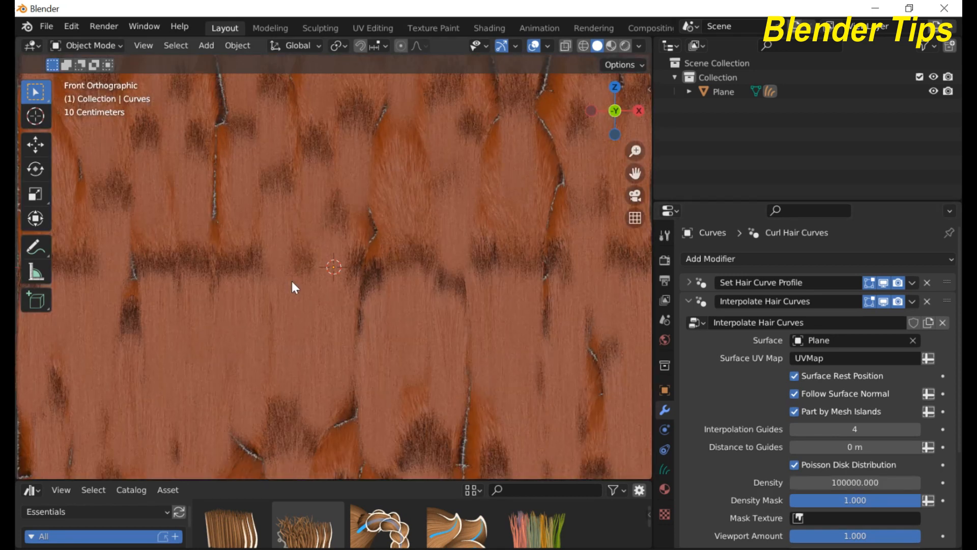
{"action": "scroll", "coordinate": [292, 281], "scroll_direction": "down", "scroll_amount": 1}
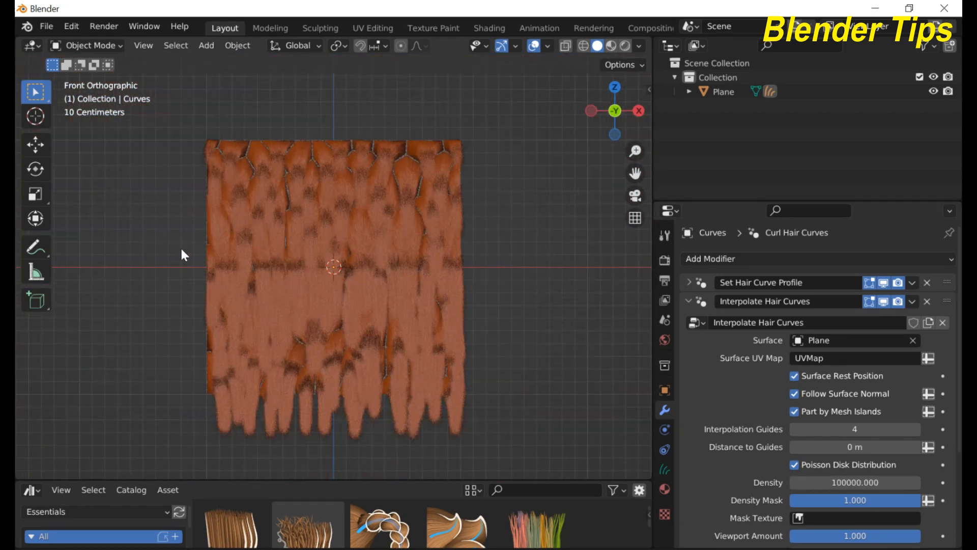
Step: Orbit and zoom around the dense orange fur to inspect it from several angles
{"action": "middle_click_drag", "start_coordinate": [285, 281], "coordinate": [356, 283]}
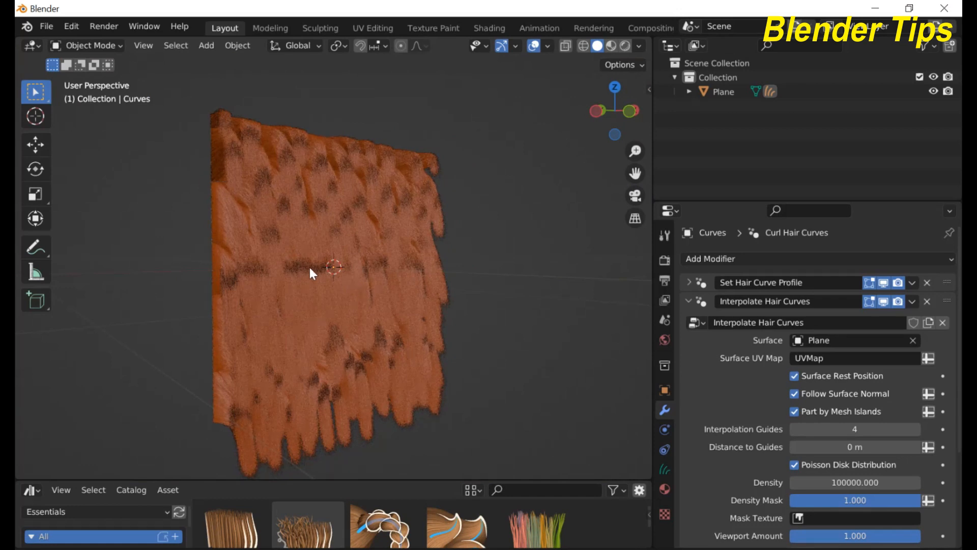
{"action": "scroll", "coordinate": [309, 267], "scroll_direction": "up", "scroll_amount": 4}
{"action": "scroll", "coordinate": [309, 268], "scroll_direction": "down", "scroll_amount": 2}
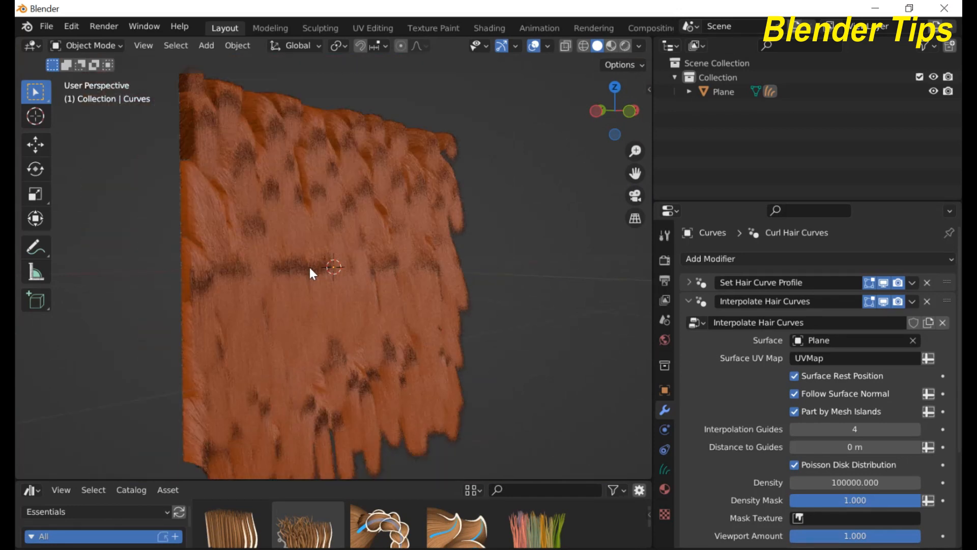
{"action": "scroll", "coordinate": [309, 268], "scroll_direction": "down", "scroll_amount": 1}
{"action": "mouse_move", "coordinate": [309, 267]}
{"action": "middle_mouse_down"}
{"action": "mouse_move", "coordinate": [292, 269]}
{"action": "mouse_move", "coordinate": [341, 257]}
{"action": "mouse_move", "coordinate": [324, 259]}
{"action": "middle_mouse_up"}
{"action": "scroll", "coordinate": [293, 271], "scroll_direction": "up", "scroll_amount": 3}
{"action": "scroll", "coordinate": [293, 271], "scroll_direction": "down", "scroll_amount": 3}
{"action": "scroll", "coordinate": [294, 232], "scroll_direction": "up", "scroll_amount": 5}
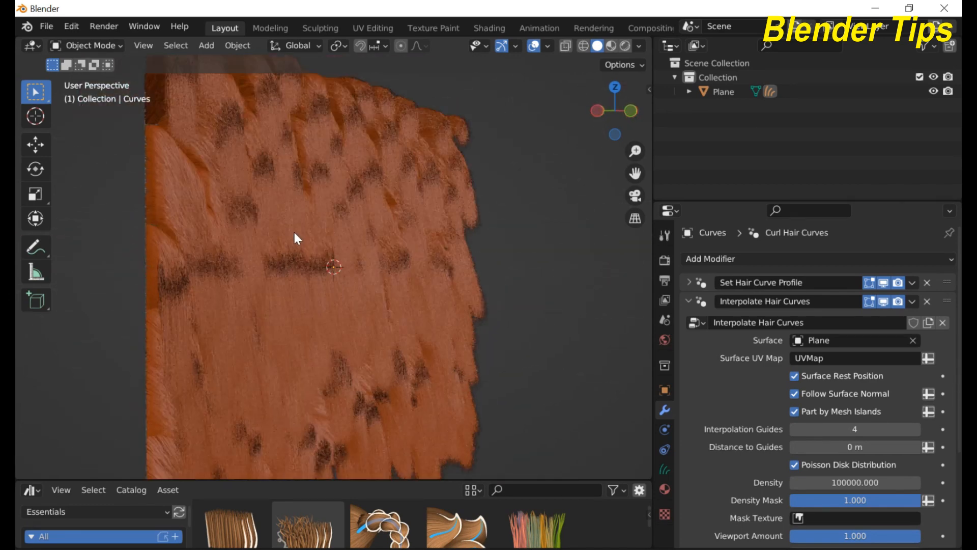
{"action": "scroll", "coordinate": [294, 232], "scroll_direction": "down", "scroll_amount": 5}
{"action": "middle_click_drag", "start_coordinate": [294, 232], "coordinate": [262, 246]}
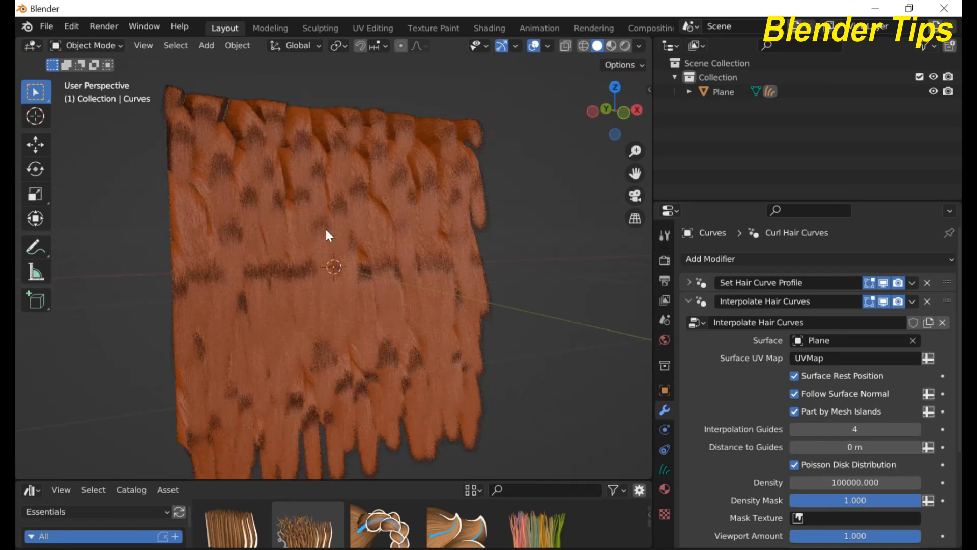
{"action": "scroll", "coordinate": [316, 242], "scroll_direction": "up", "scroll_amount": 4}
{"action": "scroll", "coordinate": [314, 241], "scroll_direction": "down", "scroll_amount": 3}
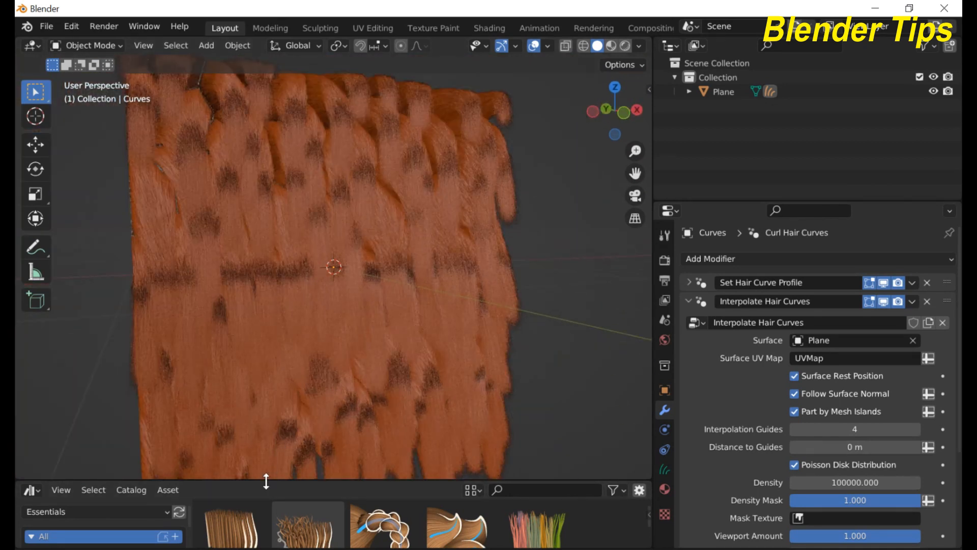
Step: Enlarge the asset library to show two rows of hair assets, then orbit slightly around the fur
{"action": "left_click_drag", "start_coordinate": [265, 481], "coordinate": [273, 355]}
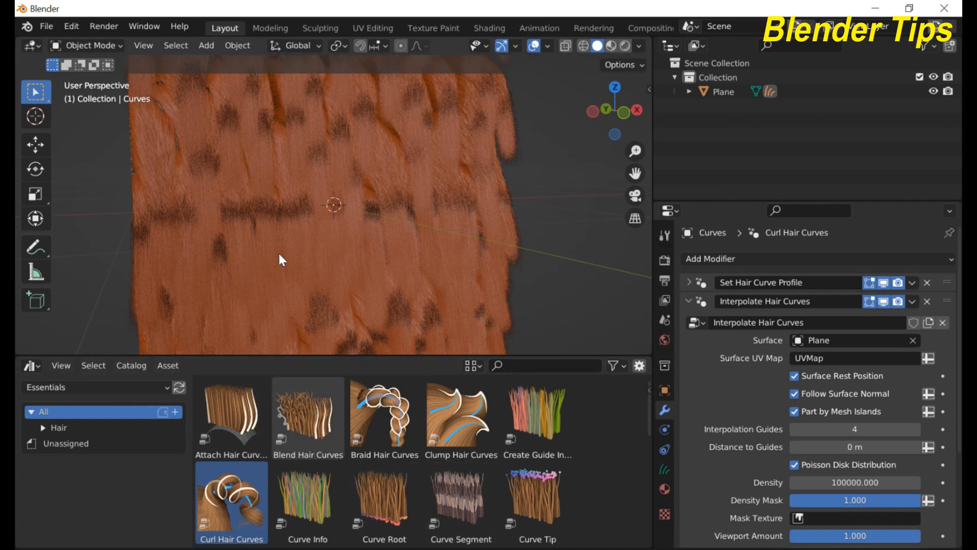
{"action": "scroll", "coordinate": [356, 195], "scroll_direction": "down", "scroll_amount": 3}
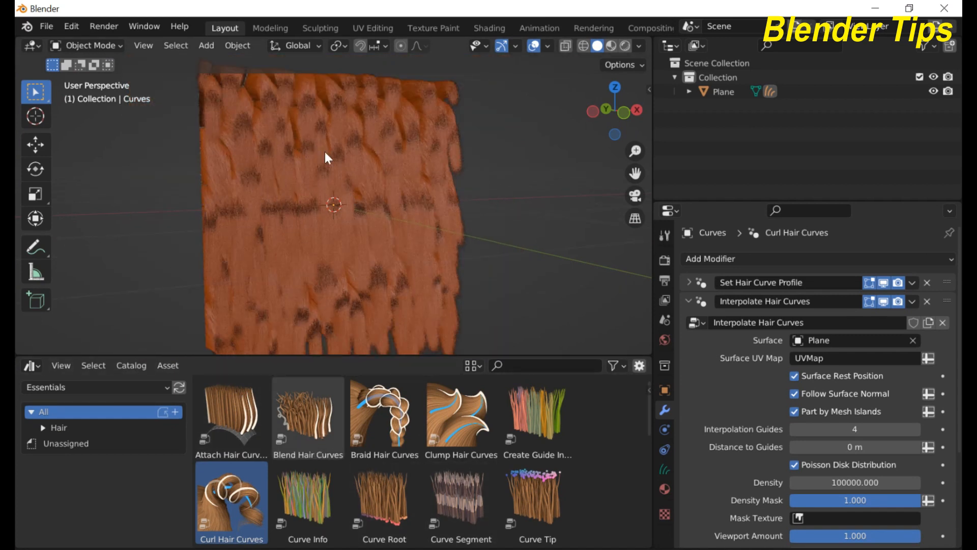
{"action": "scroll", "coordinate": [272, 249], "scroll_direction": "down", "scroll_amount": 2}
{"action": "middle_click_drag", "start_coordinate": [273, 250], "coordinate": [299, 255]}
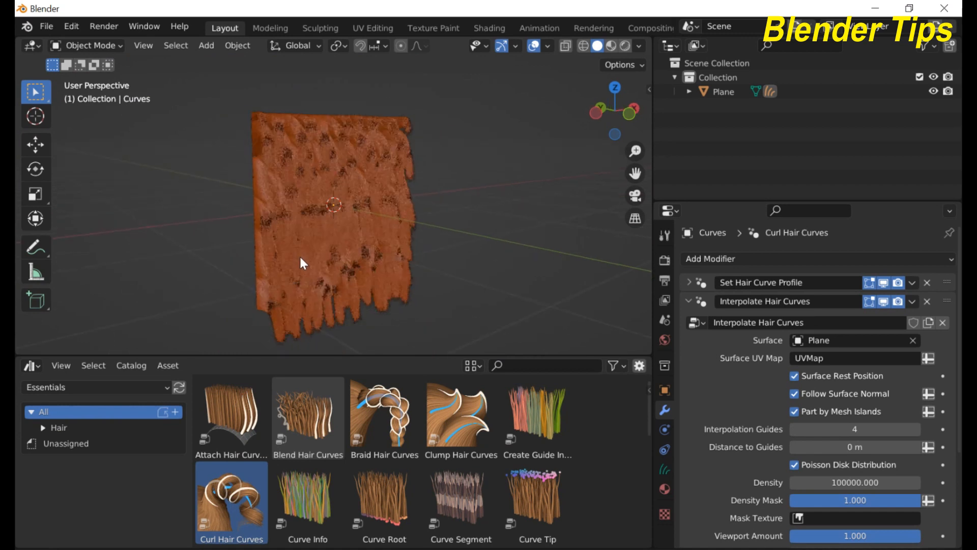
{"action": "scroll", "coordinate": [300, 255], "scroll_direction": "up", "scroll_amount": 2}
{"action": "scroll", "coordinate": [301, 257], "scroll_direction": "up", "scroll_amount": 2}
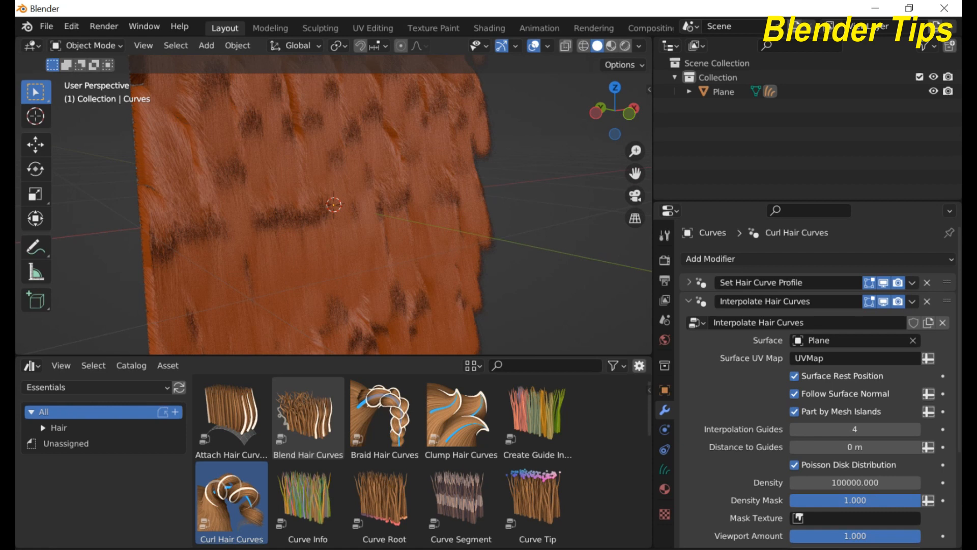
{"action": "scroll", "coordinate": [396, 252], "scroll_direction": "down", "scroll_amount": 2}
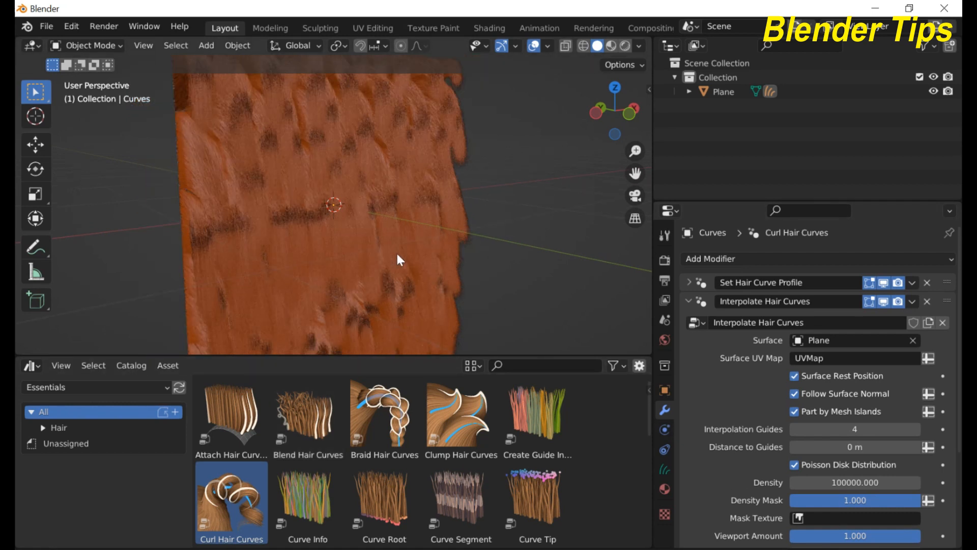